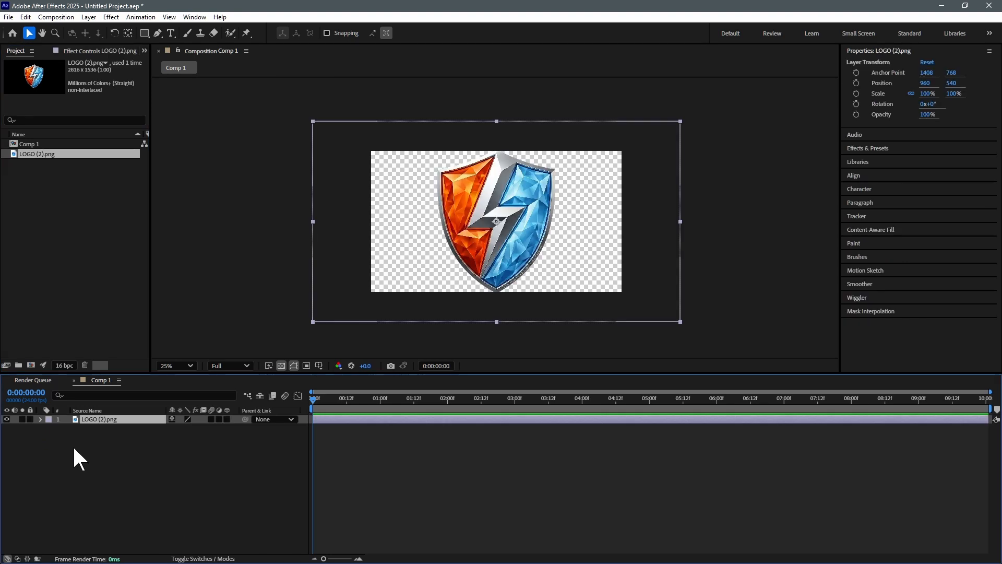
Fit the logo layer to the composition's height and rename the composition LOGO
{"action": "key", "text": "ctrl+alt+shift+h"}
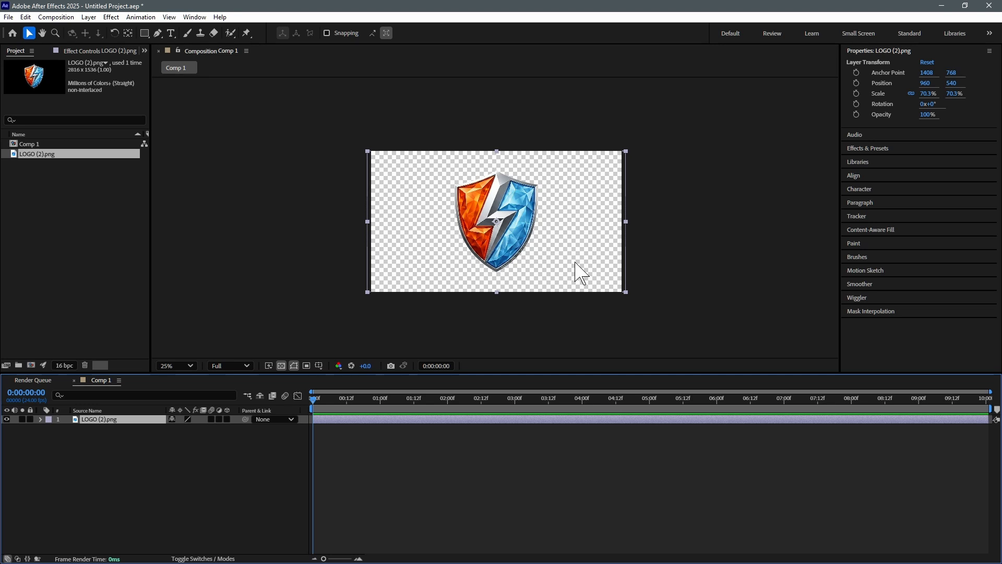
{"action": "key", "text": "period"}
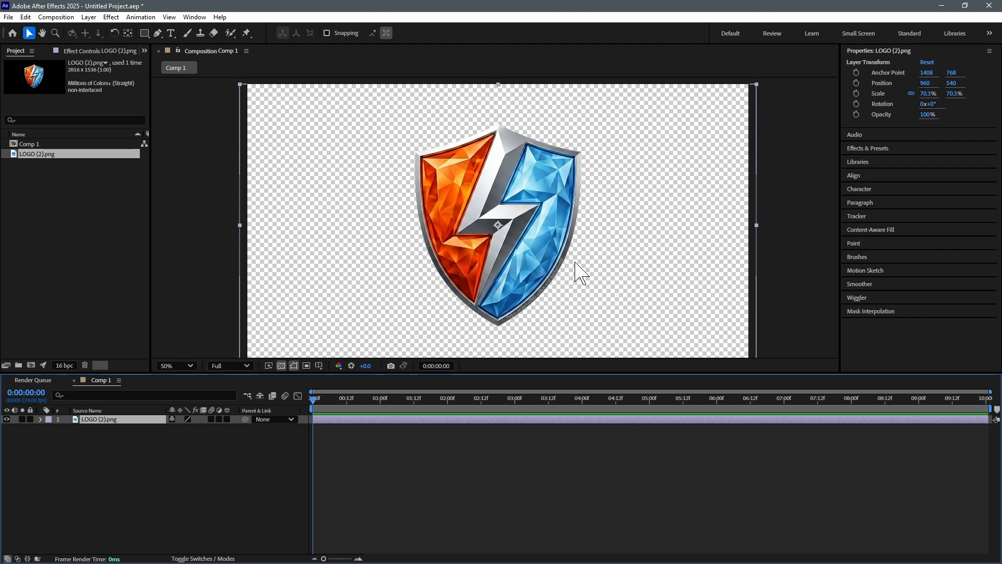
{"action": "right_click", "coordinate": [93, 377]}
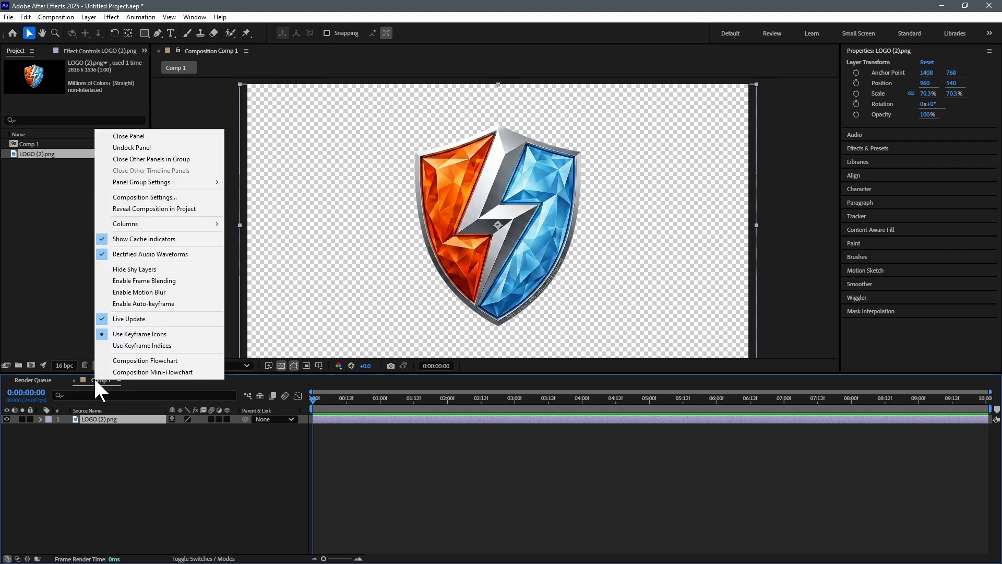
{"action": "left_click", "coordinate": [162, 198]}
{"action": "type", "text": "LOGO"}
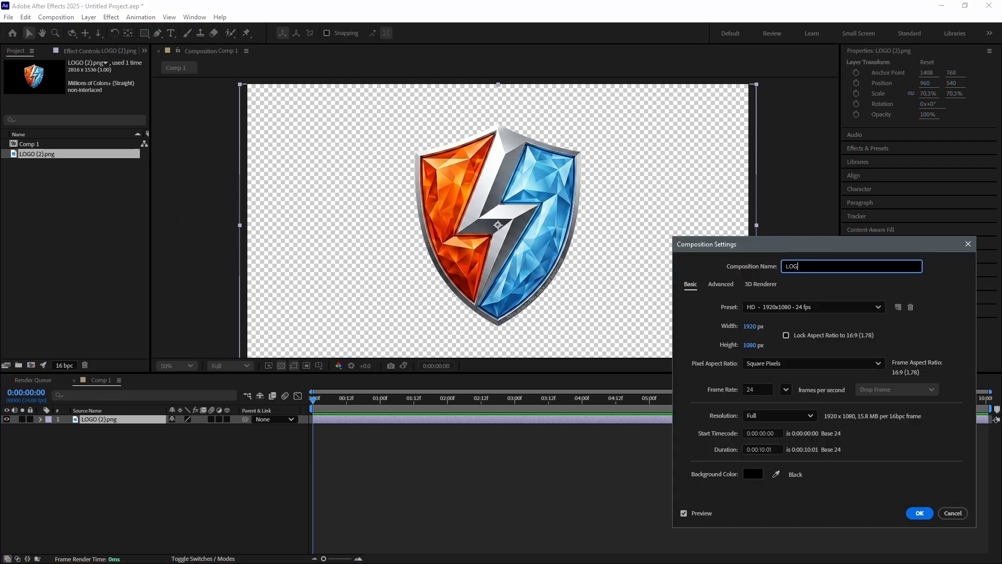
{"action": "key", "text": "Return"}
Create a project folder named COMPS and move the LOGO composition into it
{"action": "left_click", "coordinate": [50, 212]}
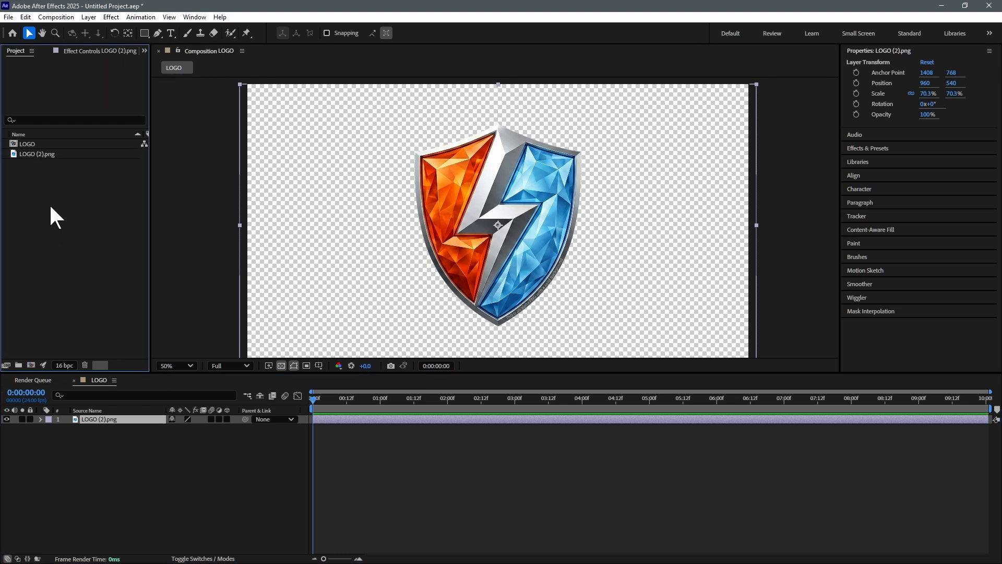
{"action": "right_click", "coordinate": [50, 206]}
{"action": "left_click", "coordinate": [62, 224]}
{"action": "type", "text": "COMPS"}
{"action": "key", "text": "Return"}
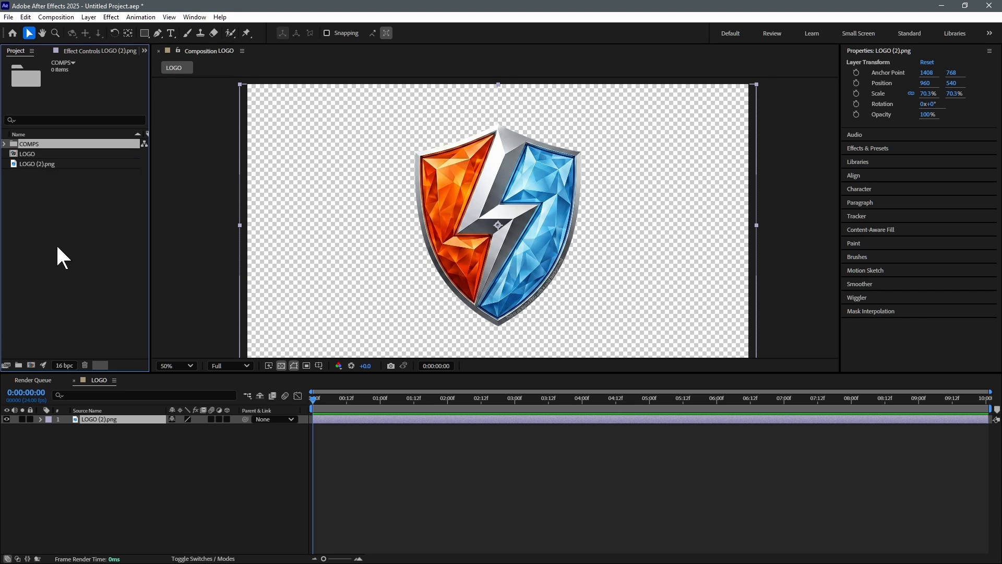
{"action": "left_click_drag", "start_coordinate": [28, 153], "coordinate": [33, 145]}
Create a project folder named Images and move the LOGO (2).png file into it
{"action": "right_click", "coordinate": [37, 200]}
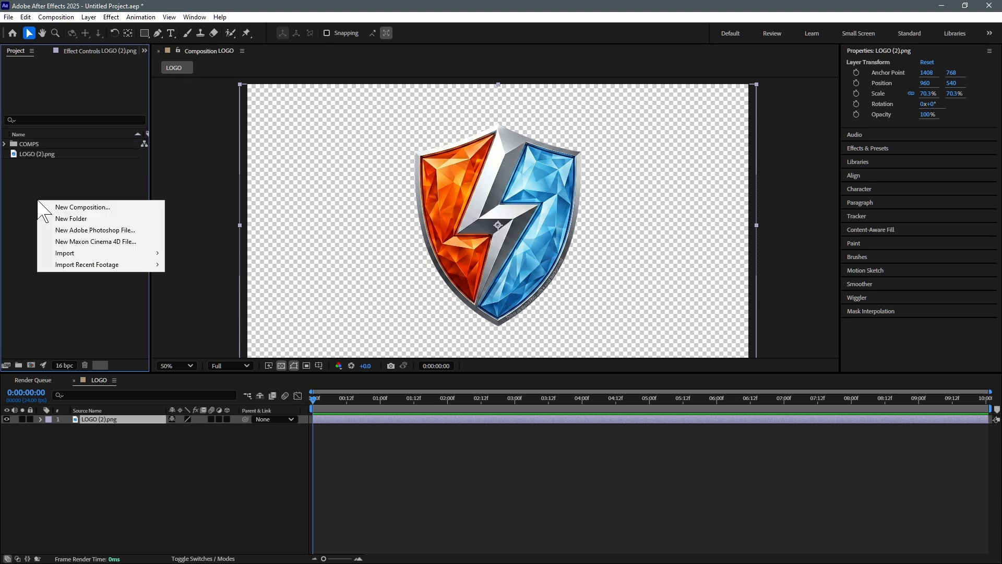
{"action": "left_click", "coordinate": [57, 215]}
{"action": "type", "text": "Images"}
{"action": "key", "text": "Return"}
{"action": "left_click_drag", "start_coordinate": [36, 163], "coordinate": [29, 154]}
Find the Vegas effect and apply it to the LOGO (2).png layer
{"action": "left_click", "coordinate": [878, 148]}
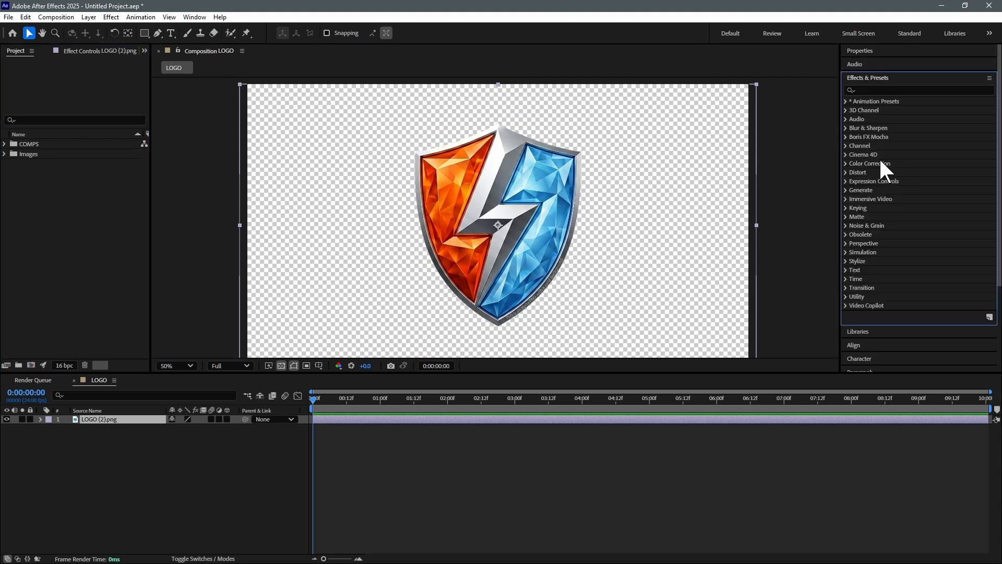
{"action": "left_click", "coordinate": [867, 90]}
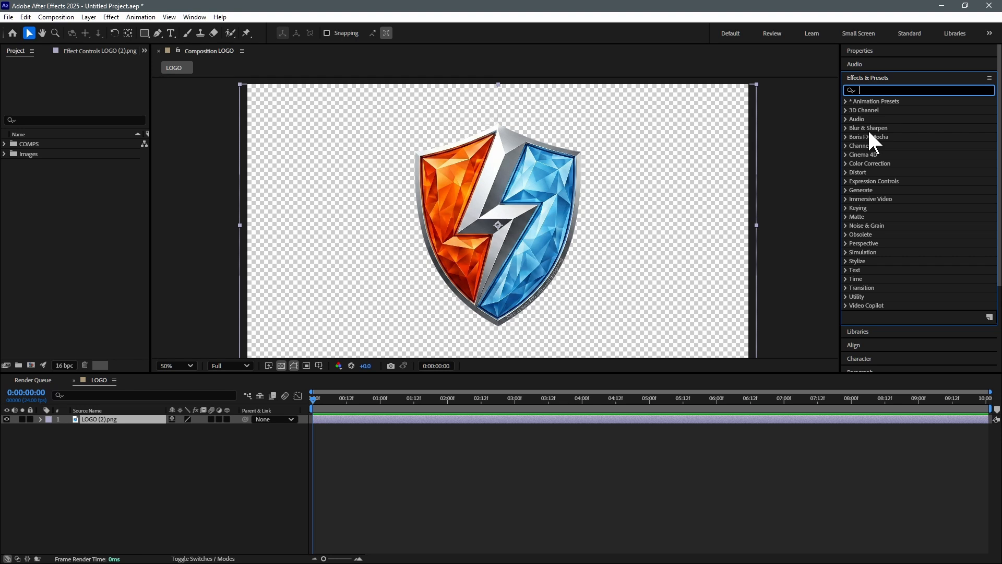
{"action": "type", "text": "vegas"}
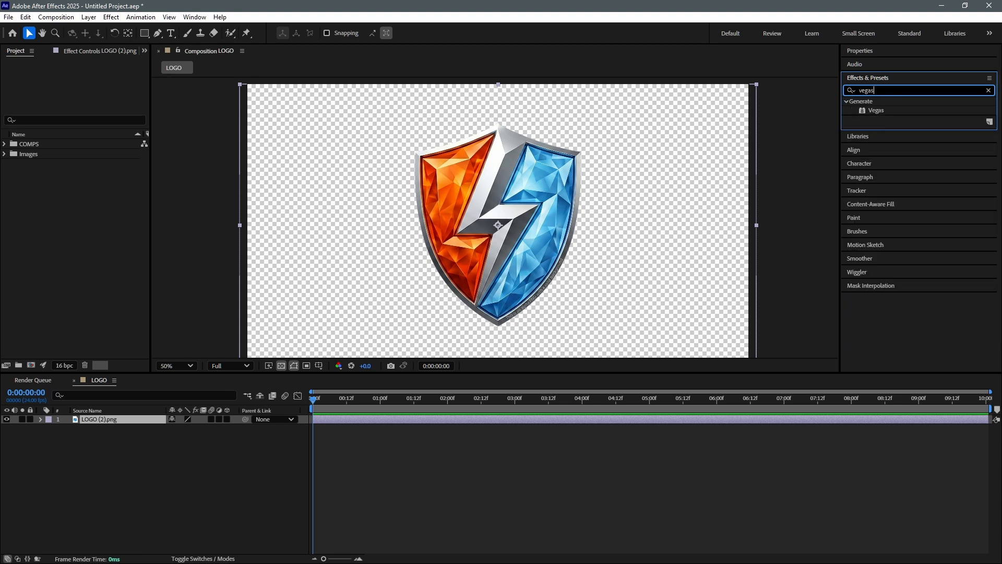
{"action": "left_click_drag", "start_coordinate": [875, 109], "coordinate": [481, 418]}
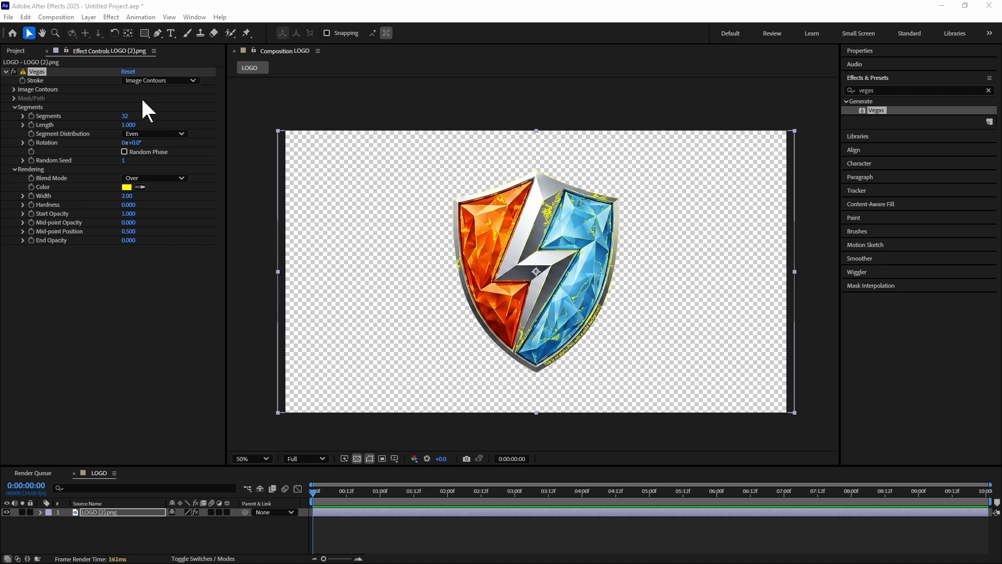
Set the Vegas image contours to use LOGO (2).png as input layer, threshold 105, tolerance 0.02 and render only the selected contour
{"action": "left_click", "coordinate": [15, 90]}
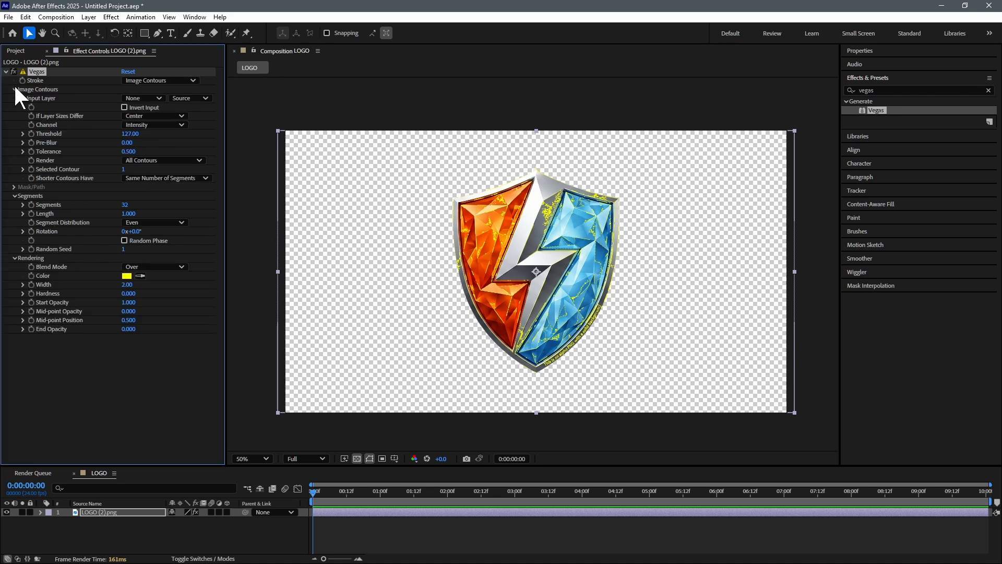
{"action": "left_click", "coordinate": [138, 98]}
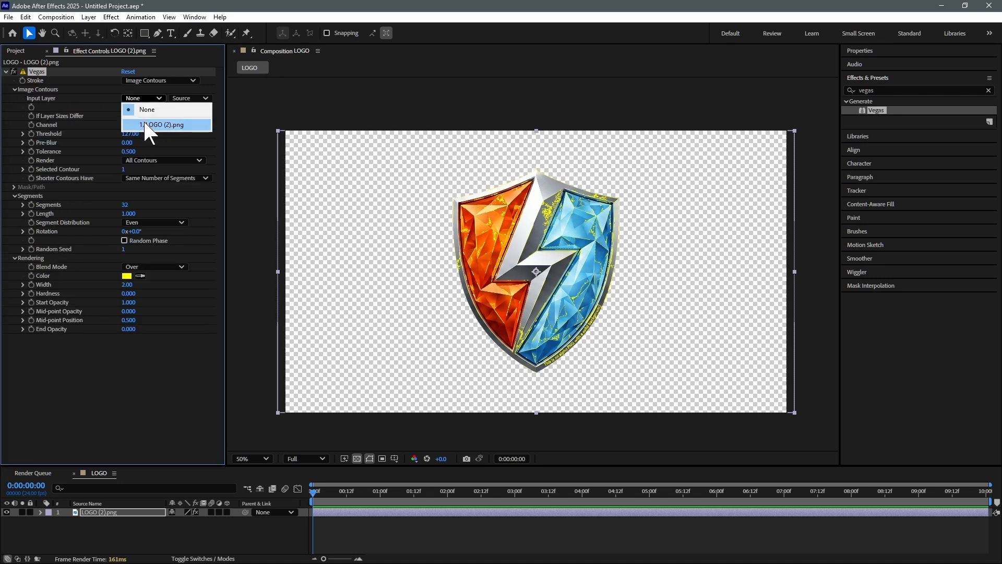
{"action": "left_click", "coordinate": [143, 122]}
{"action": "left_click", "coordinate": [129, 135]}
{"action": "type", "text": "105"}
{"action": "key", "text": "Return"}
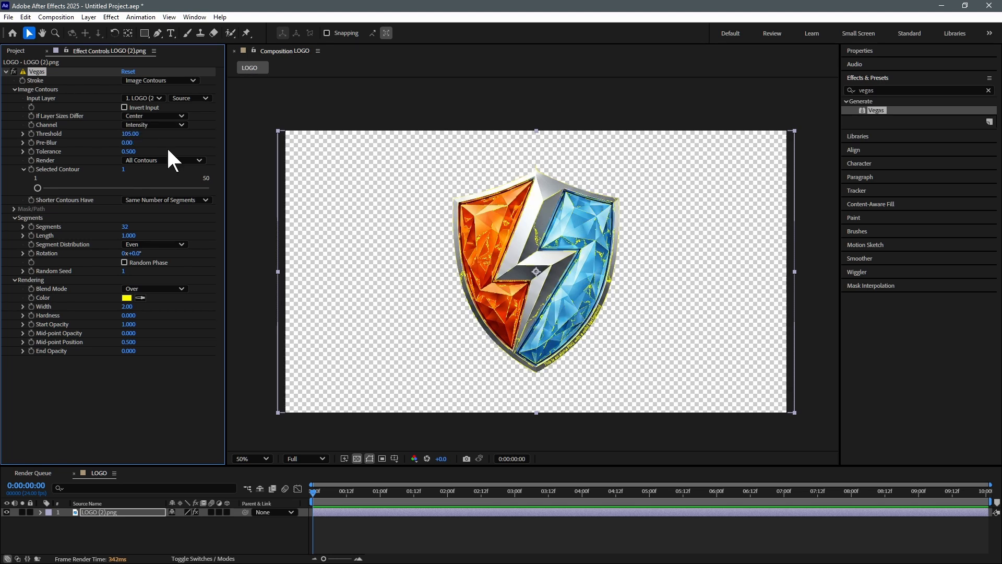
{"action": "left_click", "coordinate": [129, 152]}
{"action": "type", "text": "0.02"}
{"action": "key", "text": "Return"}
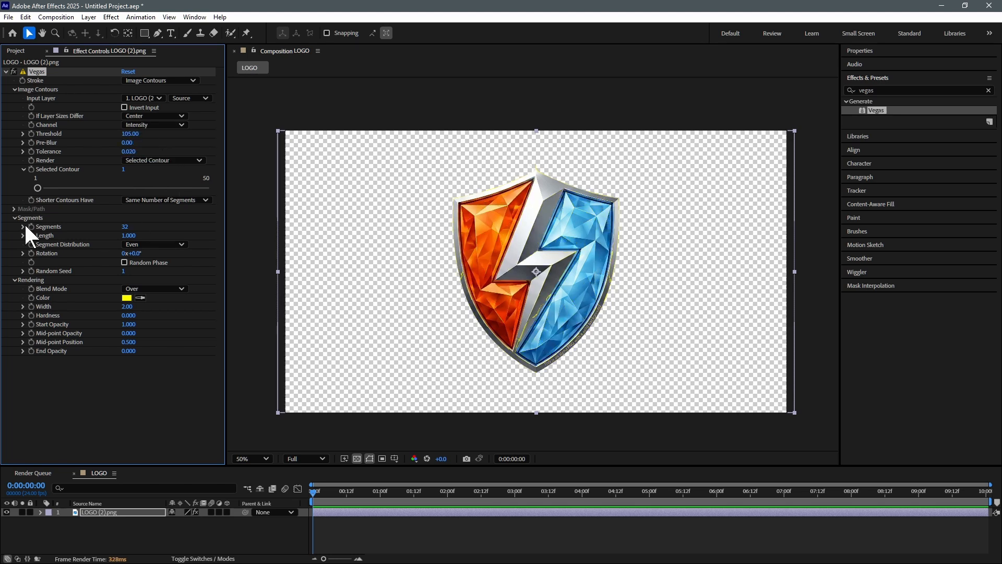
Shape the Vegas stroke as one segment of length 0.4 with Stencil blending, width 24.1, hardness 1, Lightness channel, threshold 72 and tolerance 3.85
{"action": "left_click", "coordinate": [23, 227]}
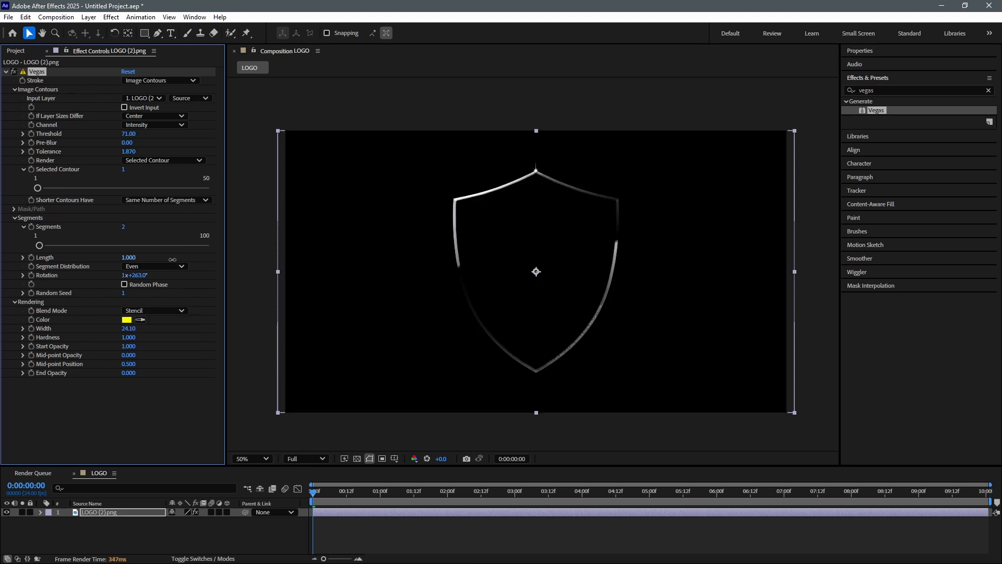
{"action": "left_click_drag", "start_coordinate": [172, 260], "coordinate": [141, 262]}
{"action": "left_click", "coordinate": [124, 283]}
{"action": "left_click", "coordinate": [123, 284]}
{"action": "left_click_drag", "start_coordinate": [126, 143], "coordinate": [32, 142]}
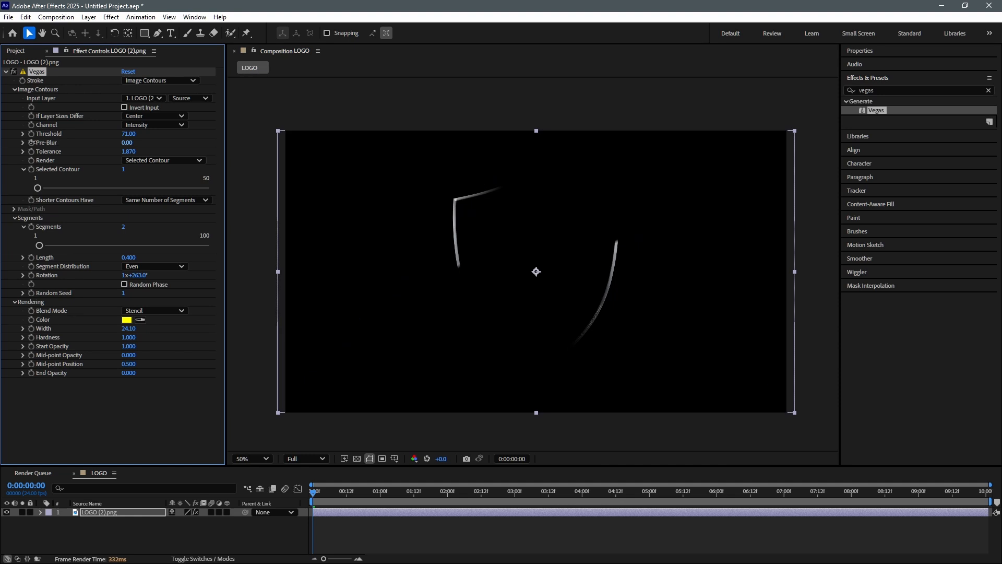
{"action": "left_click_drag", "start_coordinate": [128, 152], "coordinate": [227, 150]}
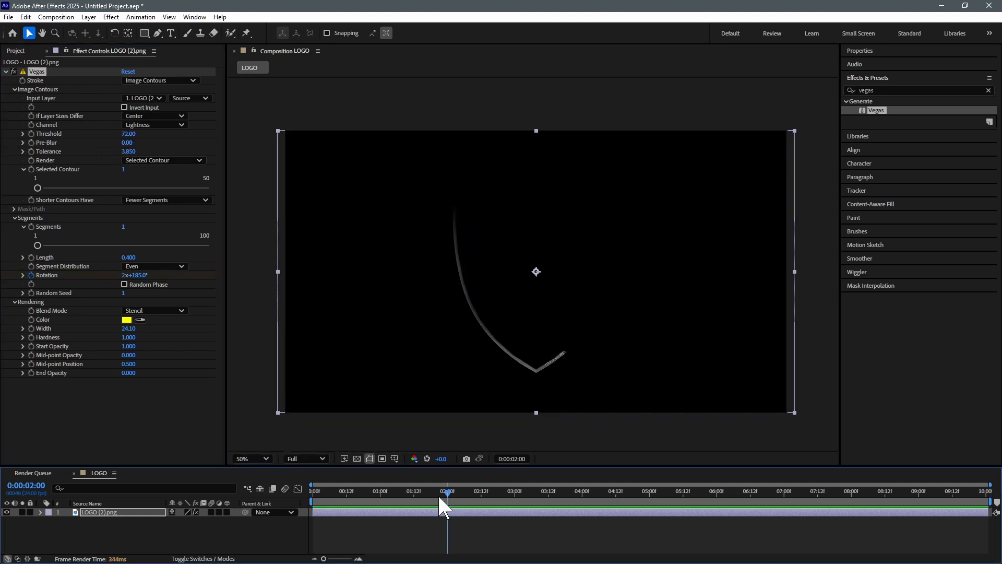
Keyframe the Vegas rotation to 2x+348° and length to 1 at 2 seconds, with a length of 0.2 at the first frame
{"action": "mouse_move", "coordinate": [137, 277]}
{"action": "left_mouse_down"}
{"action": "mouse_move", "coordinate": [204, 271]}
{"action": "mouse_move", "coordinate": [213, 280]}
{"action": "left_mouse_up"}
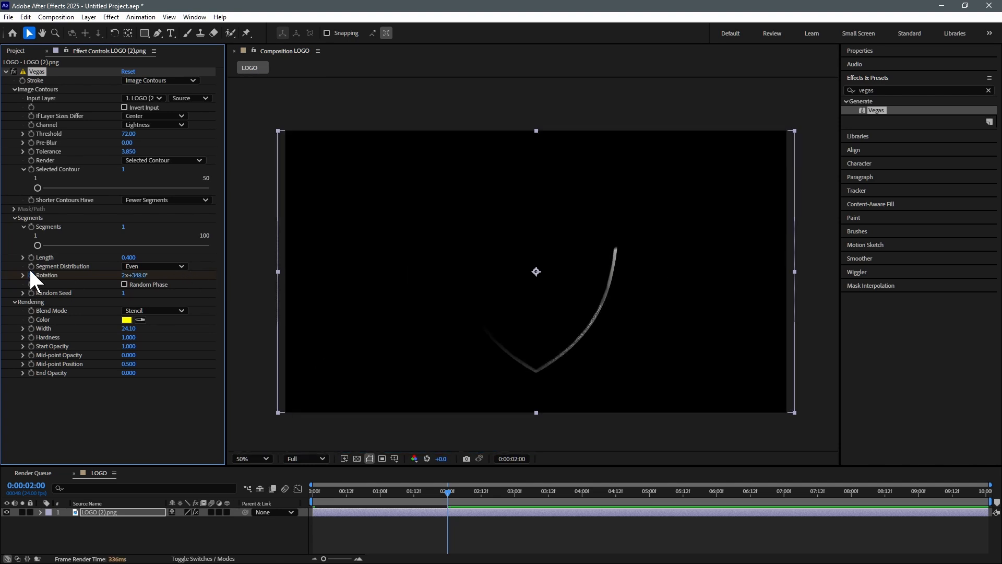
{"action": "left_click_drag", "start_coordinate": [128, 258], "coordinate": [163, 248]}
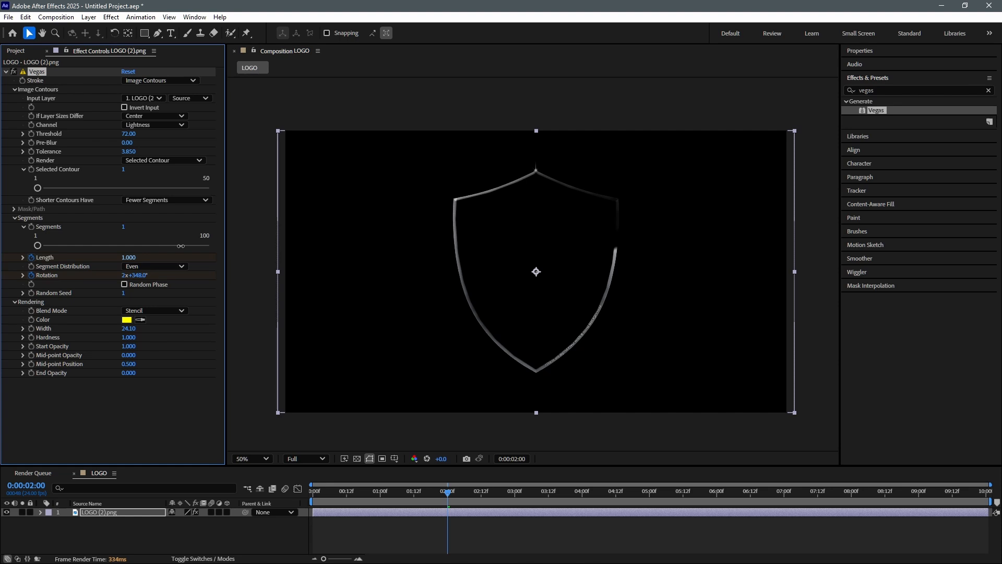
{"action": "left_click_drag", "start_coordinate": [448, 494], "coordinate": [272, 496]}
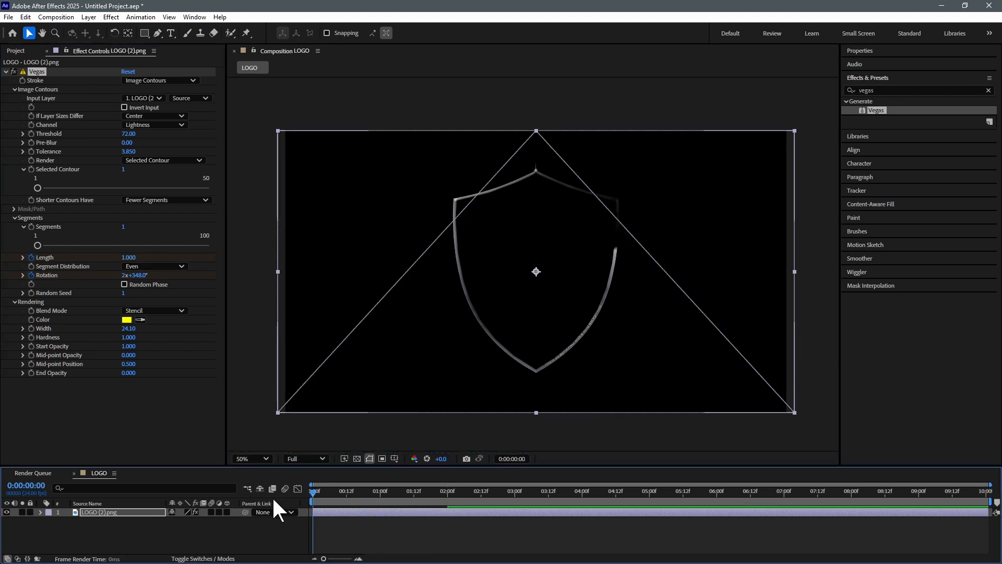
{"action": "left_click_drag", "start_coordinate": [127, 258], "coordinate": [98, 268]}
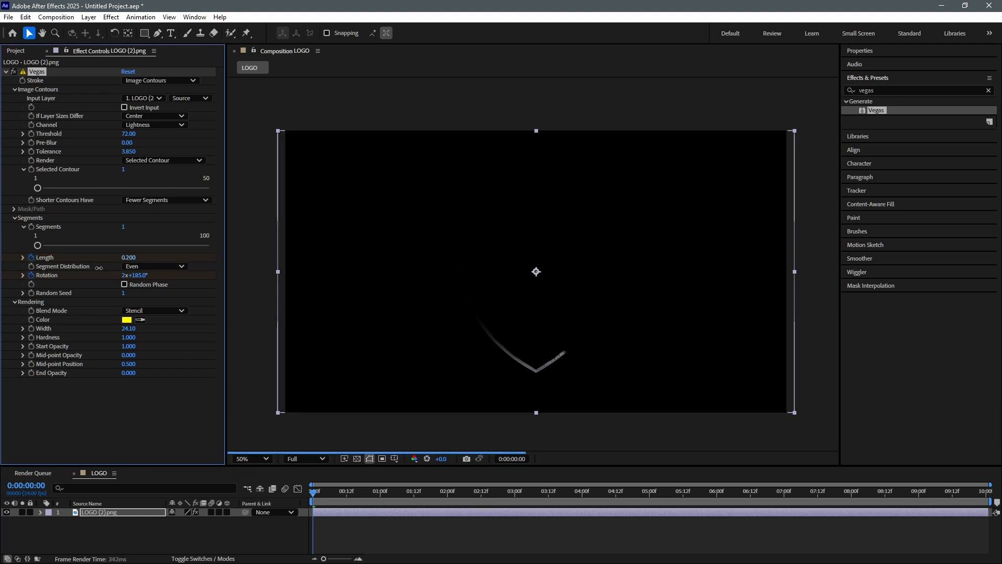
{"action": "left_click_drag", "start_coordinate": [324, 492], "coordinate": [416, 486]}
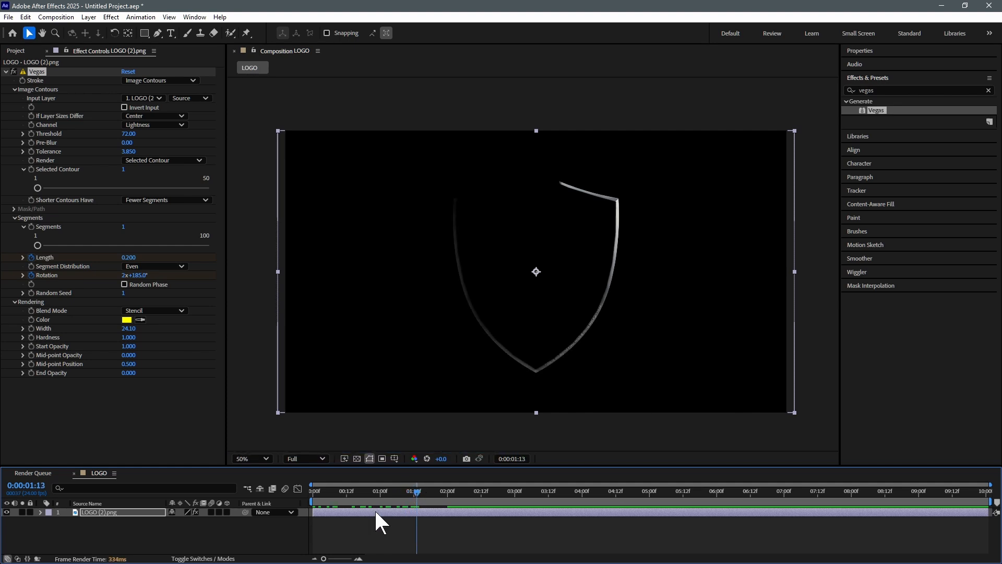
Make the logo layer 3D and switch the composition to the Top view
{"action": "left_click", "coordinate": [332, 512]}
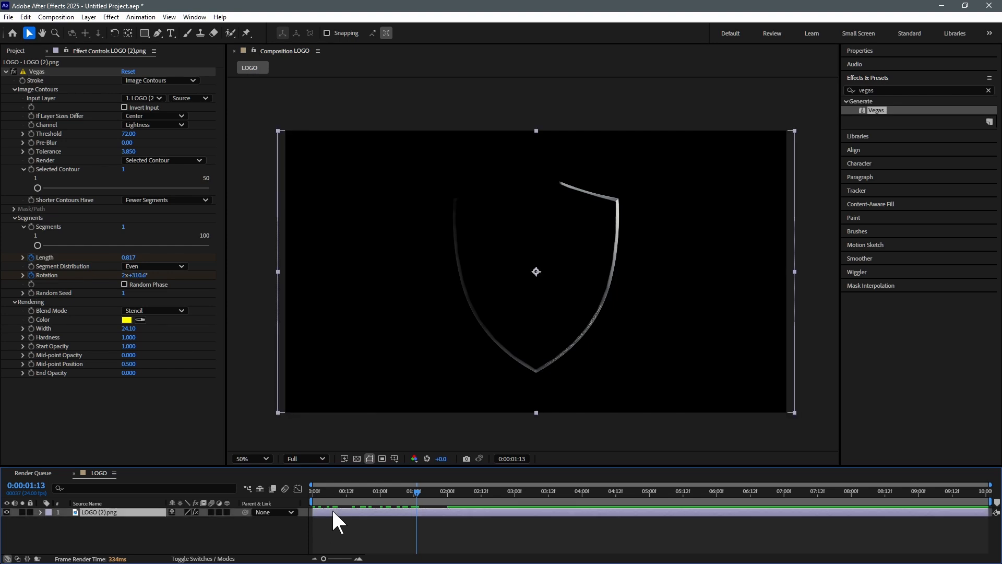
{"action": "left_click", "coordinate": [227, 512]}
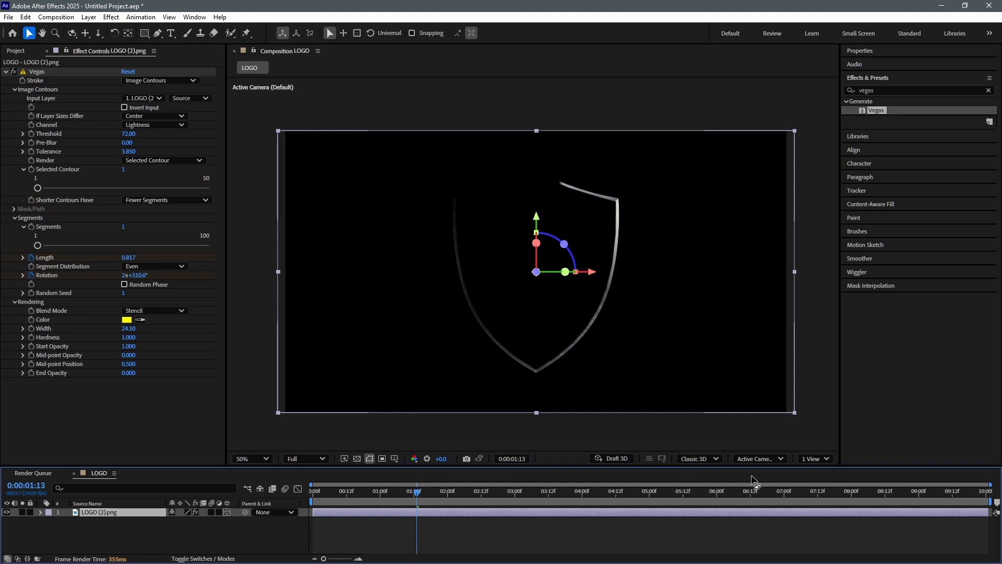
{"action": "left_click", "coordinate": [823, 459]}
{"action": "left_click", "coordinate": [760, 459]}
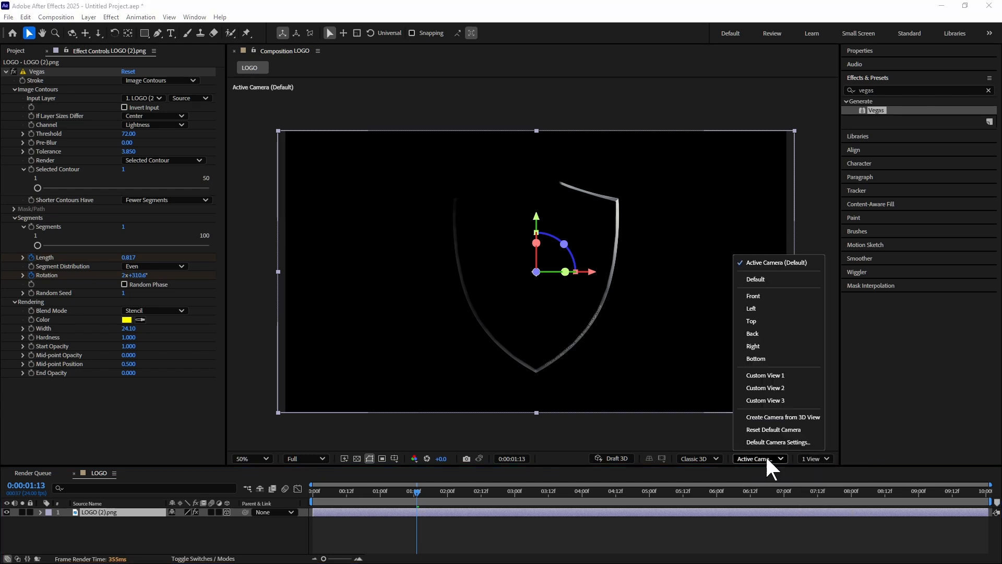
{"action": "left_click", "coordinate": [766, 322]}
Duplicate the logo layer eight times, offsetting each copy slightly in depth towards the camera to thicken the outline
{"action": "key", "text": "ctrl+d"}
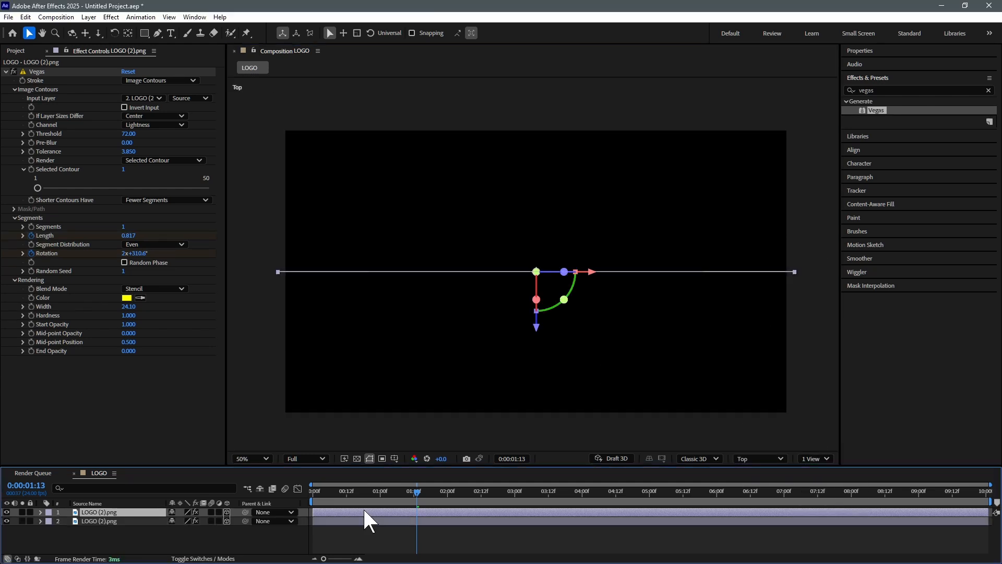
{"action": "key", "text": "ctrl+d"}
{"action": "key", "text": "ctrl+d"}
{"action": "key", "text": "ctrl+d"}
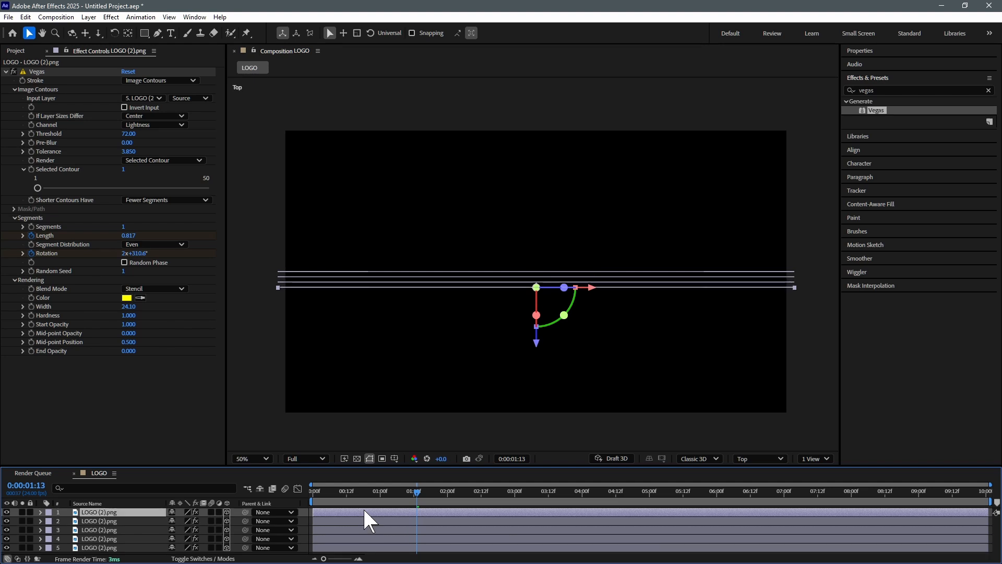
{"action": "key", "text": "ctrl+d"}
{"action": "key", "text": "ctrl+d"}
{"action": "key", "text": "ctrl+d"}
{"action": "key", "text": "ctrl+d"}
Return to the active camera view and preview the stacked outline animation over the first two seconds
{"action": "left_click", "coordinate": [807, 459]}
{"action": "left_click", "coordinate": [761, 459]}
{"action": "left_click", "coordinate": [773, 262]}
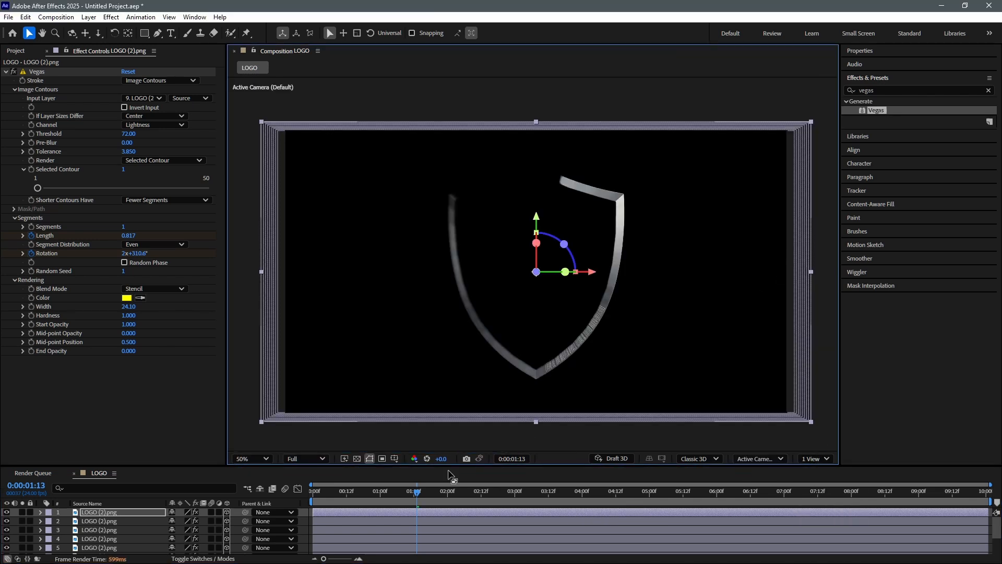
{"action": "left_click", "coordinate": [323, 496]}
{"action": "left_click_drag", "start_coordinate": [323, 496], "coordinate": [448, 495]}
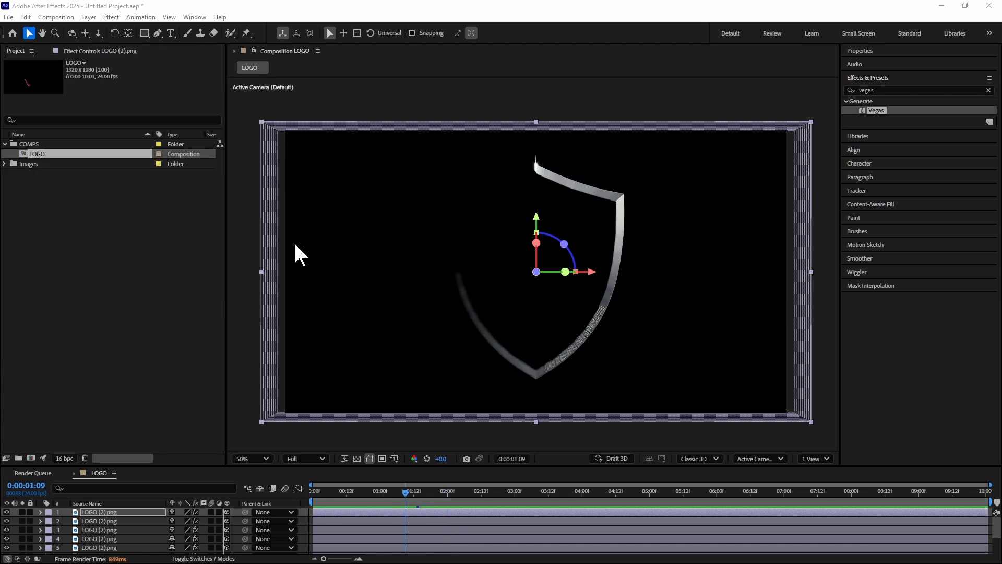
Duplicate the LOGO composition in the COMPS folder and open the copy, LOGO 2
{"action": "left_click", "coordinate": [42, 204]}
{"action": "left_click", "coordinate": [36, 153]}
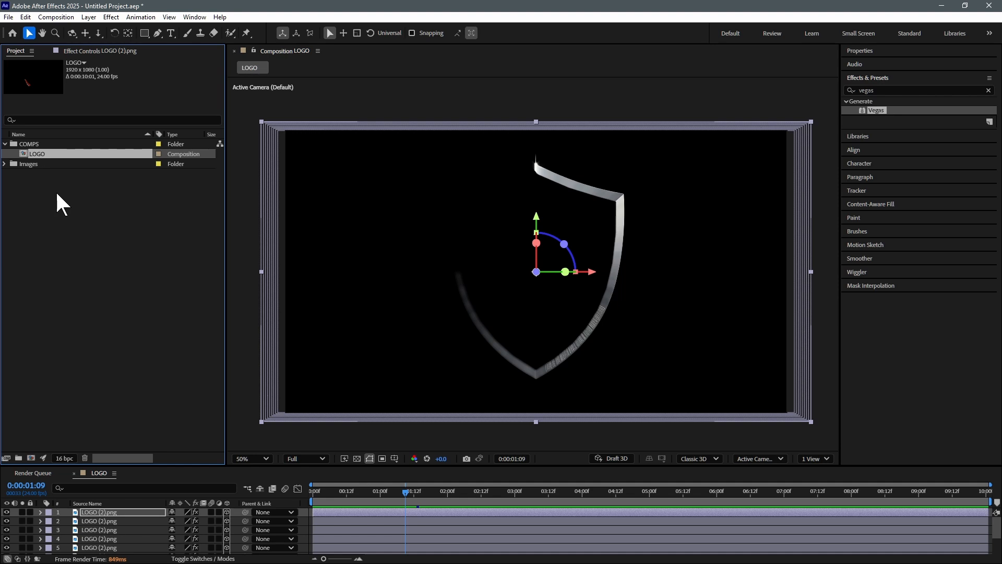
{"action": "key", "text": "ctrl+d"}
{"action": "double_click", "coordinate": [47, 165]}
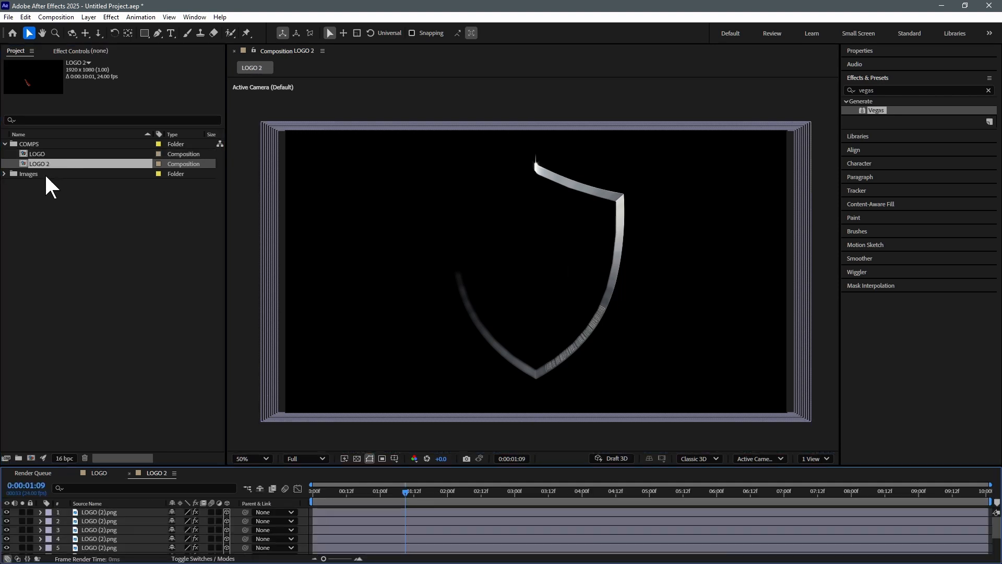
Delete layers 2 to 9 from LOGO 2 and select the one remaining logo layer
{"action": "left_click", "coordinate": [91, 520]}
{"action": "scroll", "coordinate": [94, 537], "scroll_direction": "down", "scroll_amount": 2}
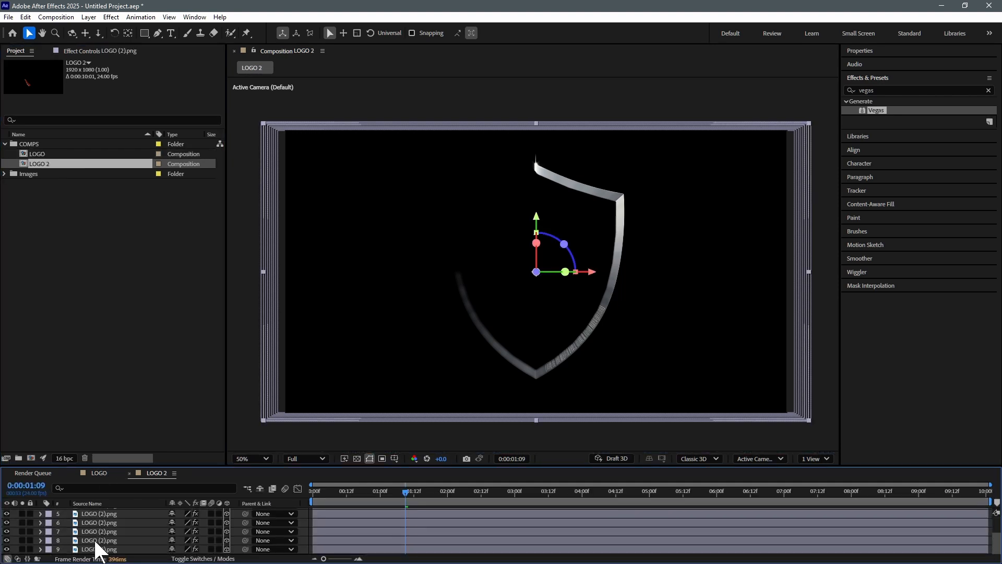
{"action": "left_click", "coordinate": [98, 549], "text": "shift"}
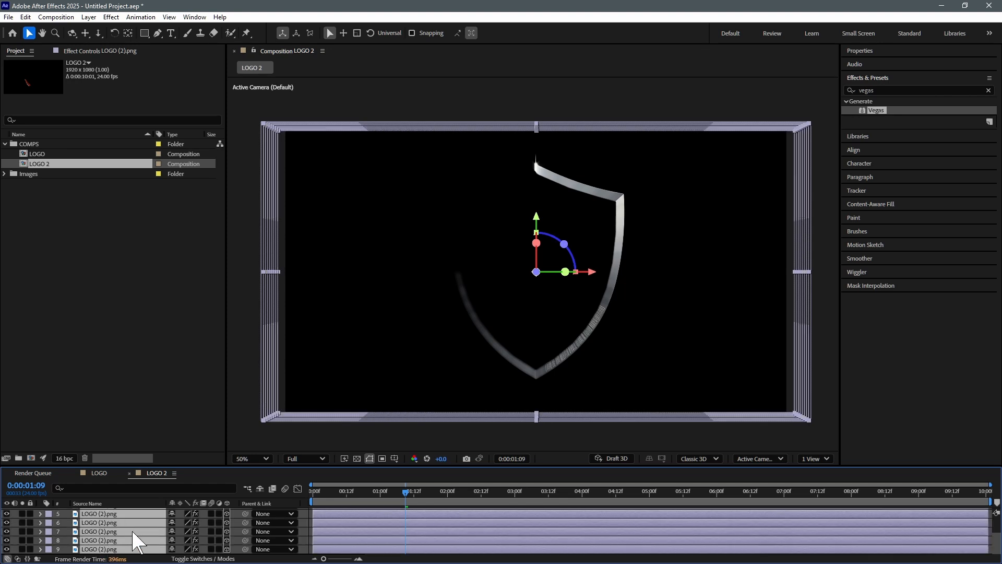
{"action": "key", "text": "Delete"}
{"action": "left_click", "coordinate": [89, 514]}
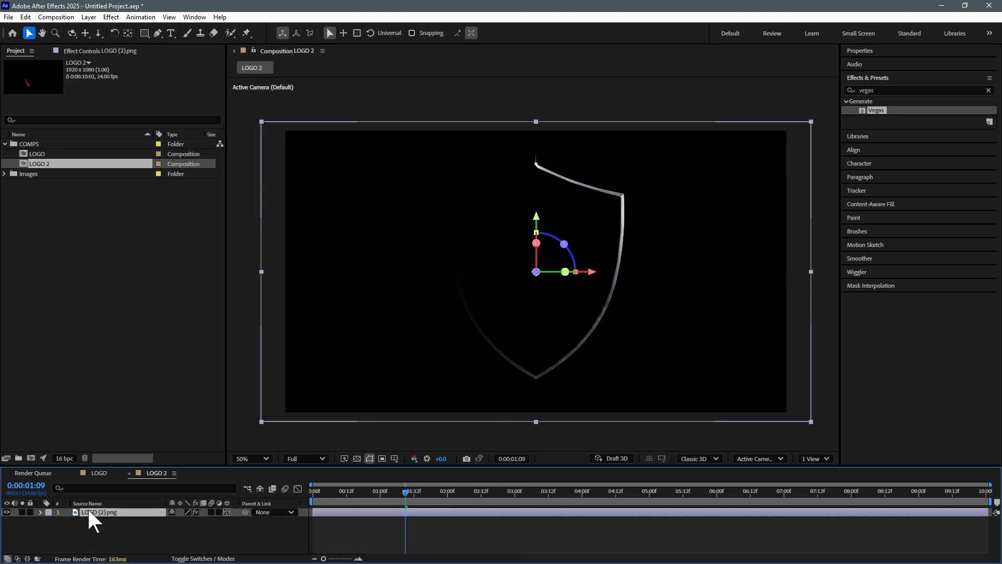
Remove the Vegas effect from the remaining logo layer in LOGO 2
{"action": "left_click", "coordinate": [93, 48]}
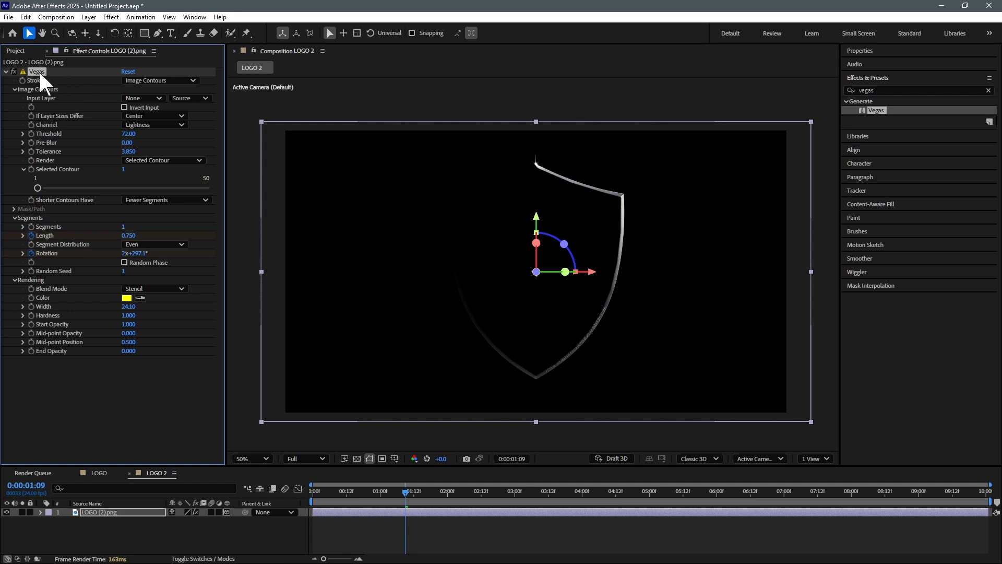
{"action": "key", "text": "Delete"}
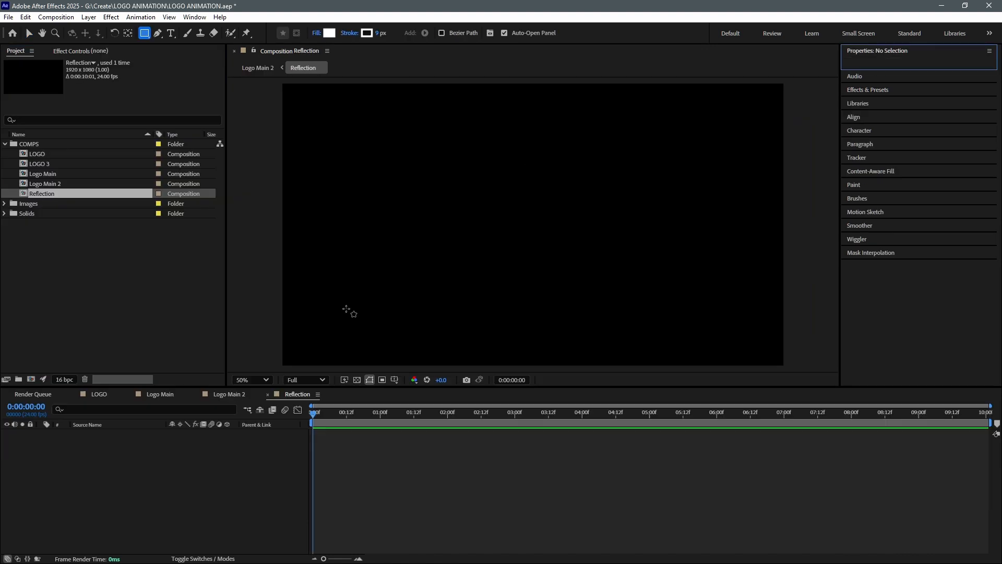
Create a full-frame dark gray 4E4E4E solid in the Reflection composition and mask it to a tall rectangle near the frame's left edge
{"action": "key", "text": "ctrl+y"}
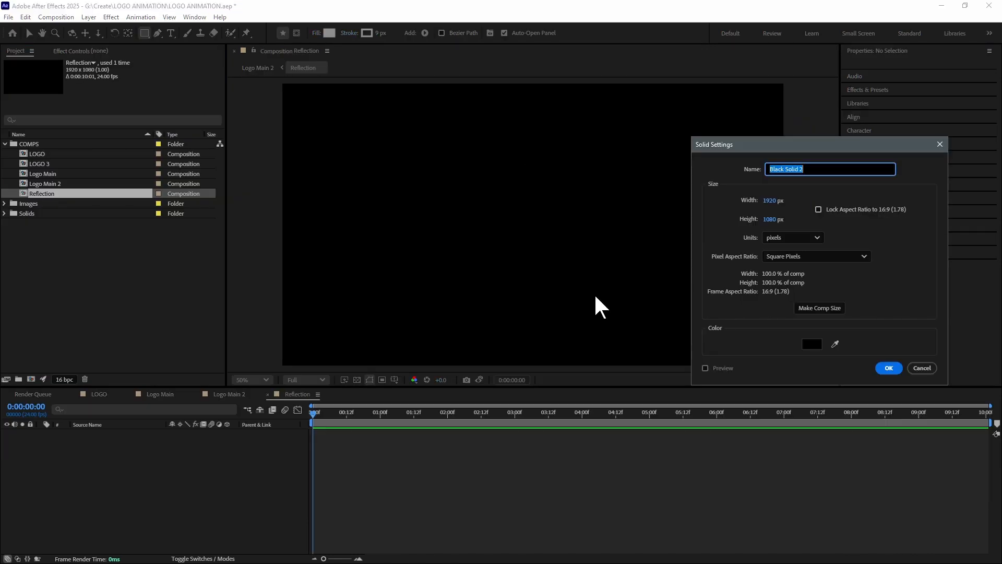
{"action": "left_click", "coordinate": [811, 344]}
{"action": "left_click_drag", "start_coordinate": [761, 276], "coordinate": [714, 288]}
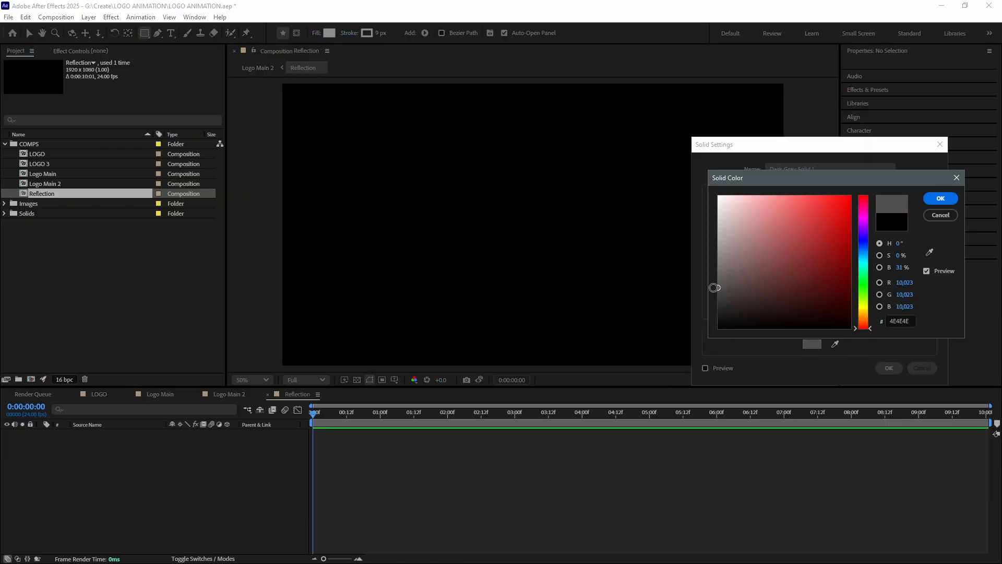
{"action": "left_click", "coordinate": [947, 201]}
{"action": "left_click", "coordinate": [889, 368]}
{"action": "key", "text": "comma"}
{"action": "left_click_drag", "start_coordinate": [419, 174], "coordinate": [474, 275]}
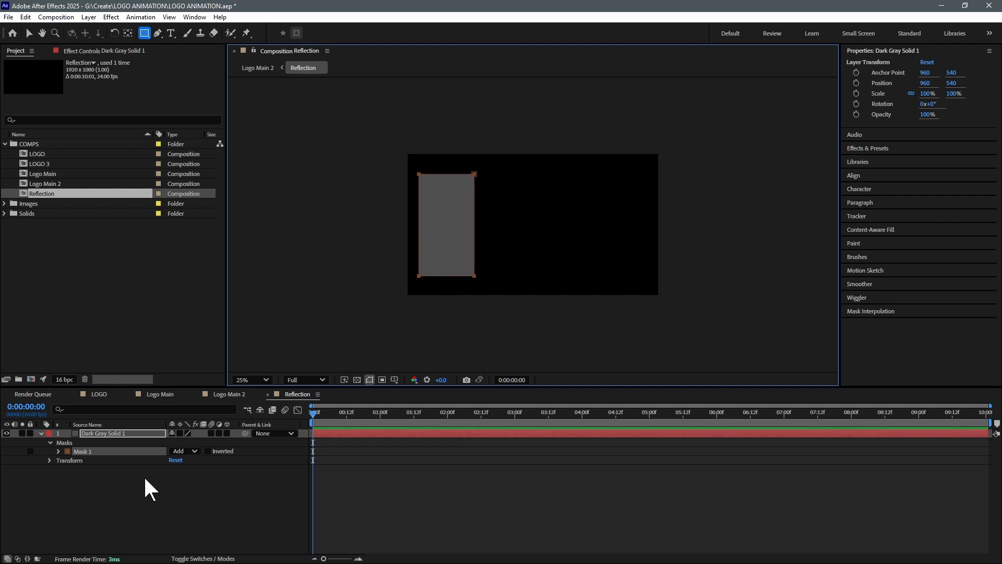
Duplicate the masked solid and shrink the copy's mask around its centre to a smaller rectangle inside the original panel
{"action": "left_click", "coordinate": [104, 433]}
{"action": "key", "text": "ctrl+d"}
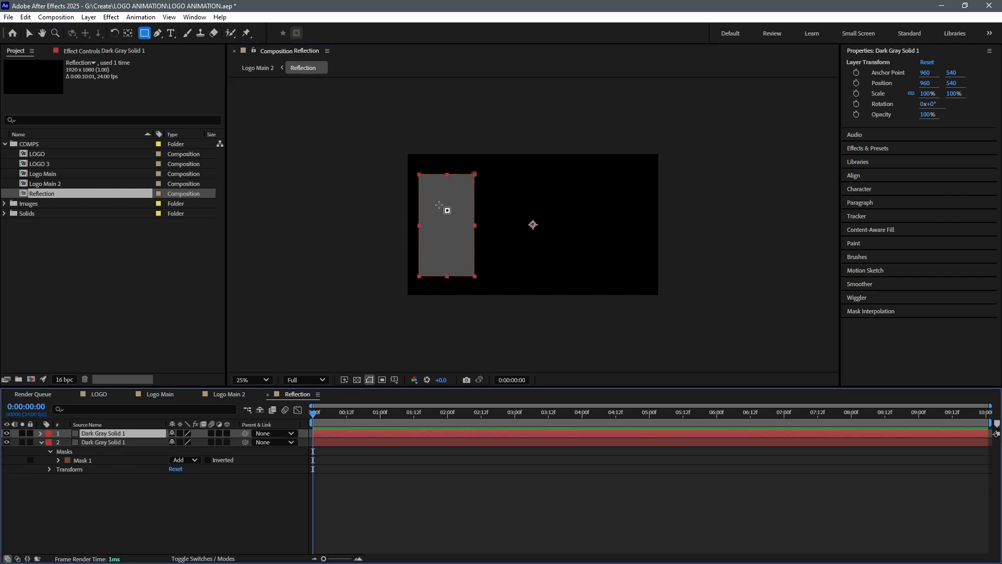
{"action": "key", "text": "v"}
{"action": "double_click", "coordinate": [475, 176]}
{"action": "left_click_drag", "start_coordinate": [474, 174], "coordinate": [450, 214]}
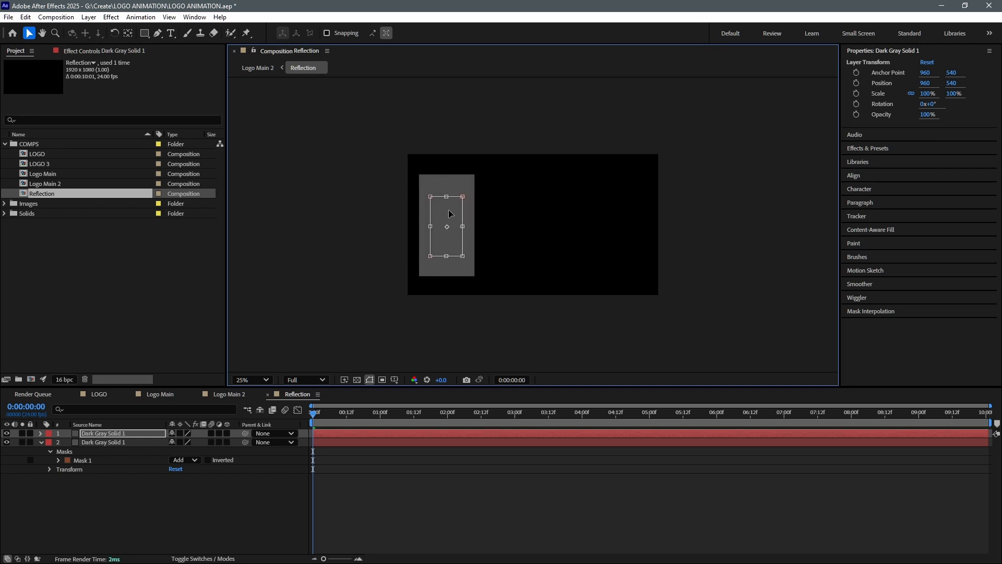
{"action": "key", "text": "Return"}
{"action": "key", "text": "period"}
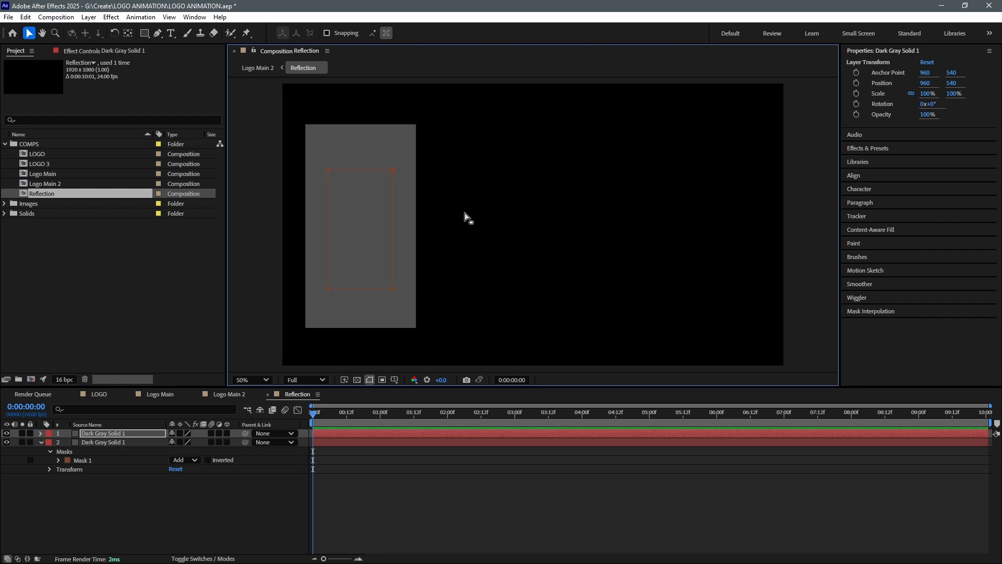
Recolor the smaller inner rectangle to light gray CECECE as a new solid, leaving the outer panel dark
{"action": "key", "text": "ctrl+shift+y"}
{"action": "left_click", "coordinate": [784, 351]}
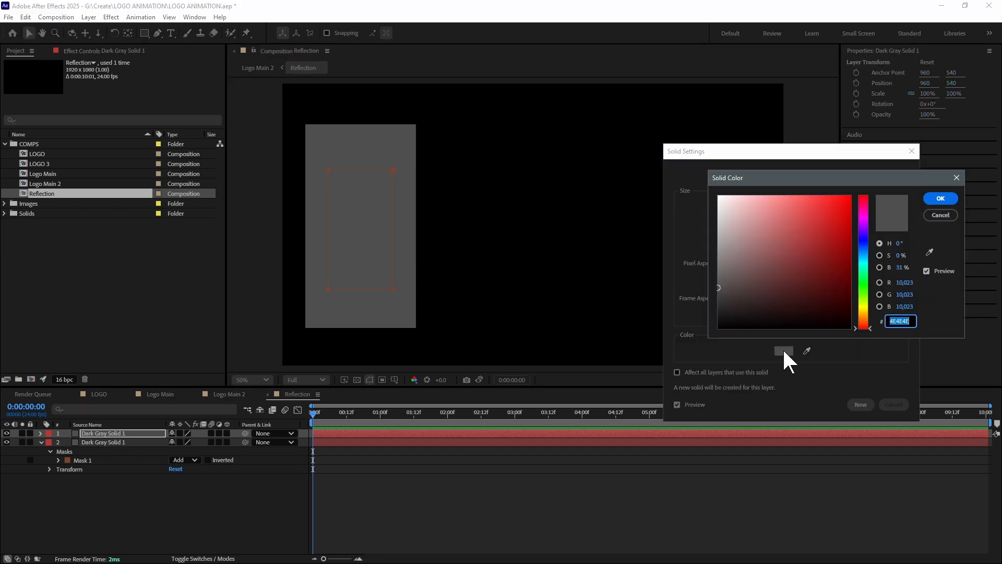
{"action": "left_click_drag", "start_coordinate": [733, 252], "coordinate": [719, 219]}
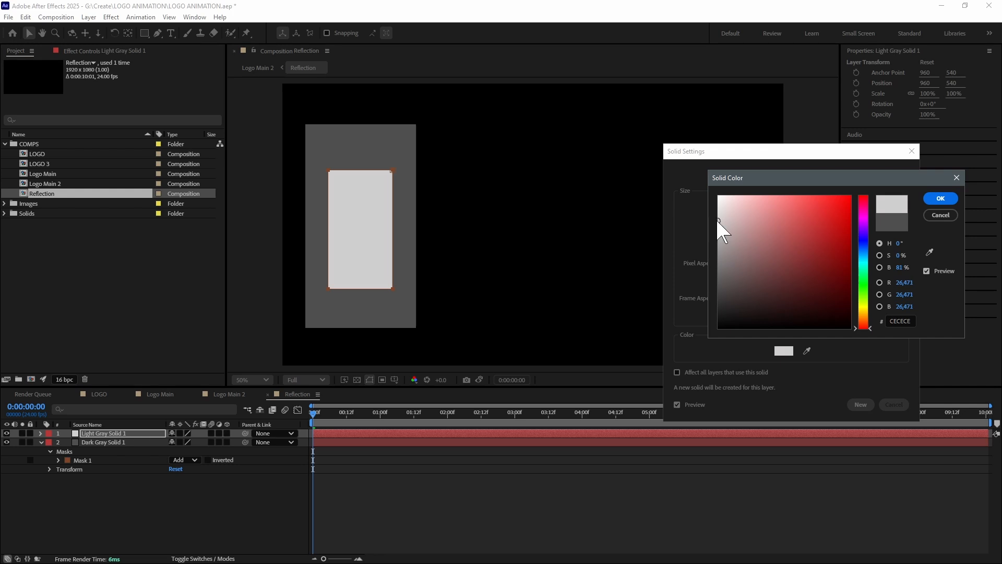
{"action": "left_click", "coordinate": [934, 199]}
{"action": "left_click", "coordinate": [857, 406]}
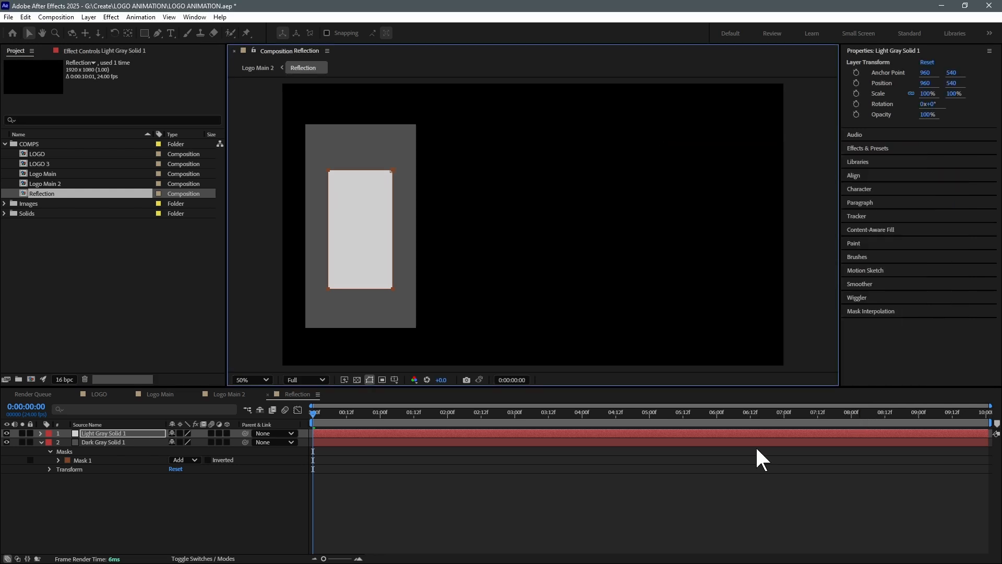
Duplicate the light and dark solids together and move the copies right to X position 1500 as a second panel
{"action": "left_click", "coordinate": [325, 440], "text": "shift"}
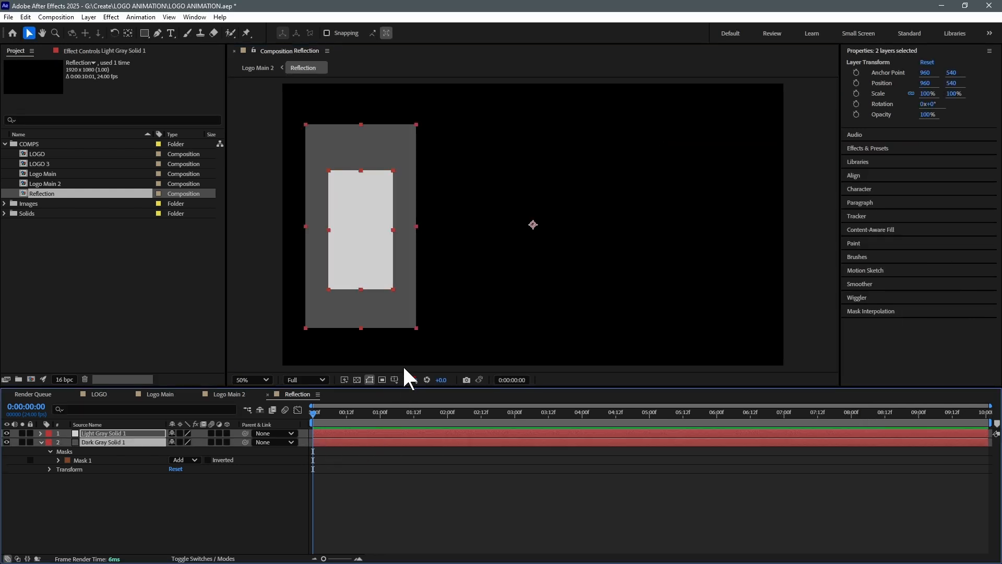
{"action": "key", "text": "ctrl+d"}
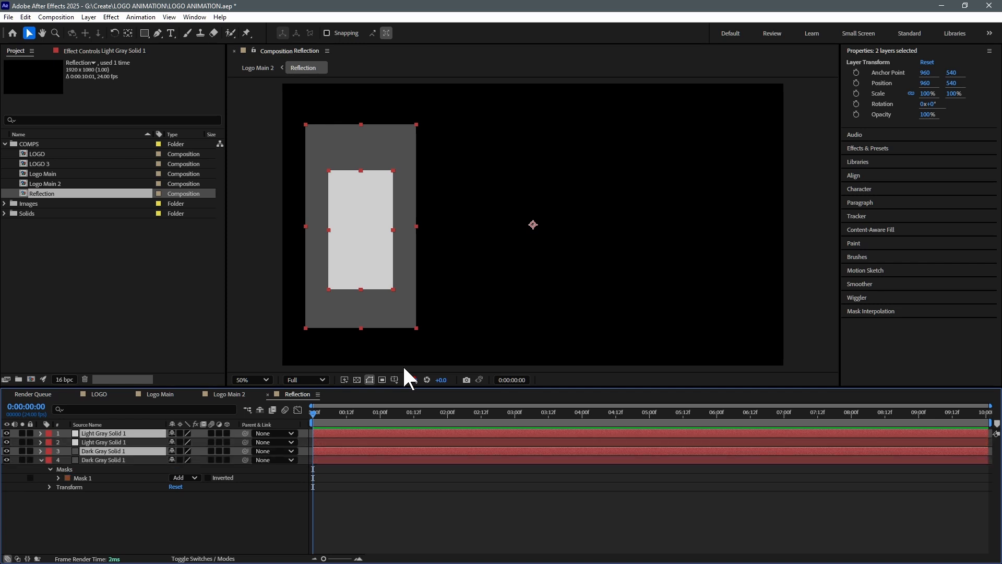
{"action": "key", "text": "shift+Right"}
{"action": "key", "text": "shift+Right"}
{"action": "key", "text": "shift+Right"}
{"action": "key", "text": "shift+Right"}
{"action": "key", "text": "shift+Right"}
{"action": "key", "text": "shift+Right"}
{"action": "key", "text": "shift+Right"}
{"action": "key", "text": "shift+Right"}
{"action": "key", "text": "shift+Right"}
{"action": "key", "text": "shift+Right"}
{"action": "key", "text": "shift+Right"}
{"action": "key", "text": "shift+Right"}
{"action": "key", "text": "shift+Right"}
{"action": "key", "text": "shift+Right"}
{"action": "key", "text": "shift+Right"}
{"action": "key", "text": "shift+Right"}
{"action": "key", "text": "shift+Right"}
{"action": "key", "text": "shift+Right"}
{"action": "key", "text": "shift+Right"}
{"action": "key", "text": "shift+Right"}
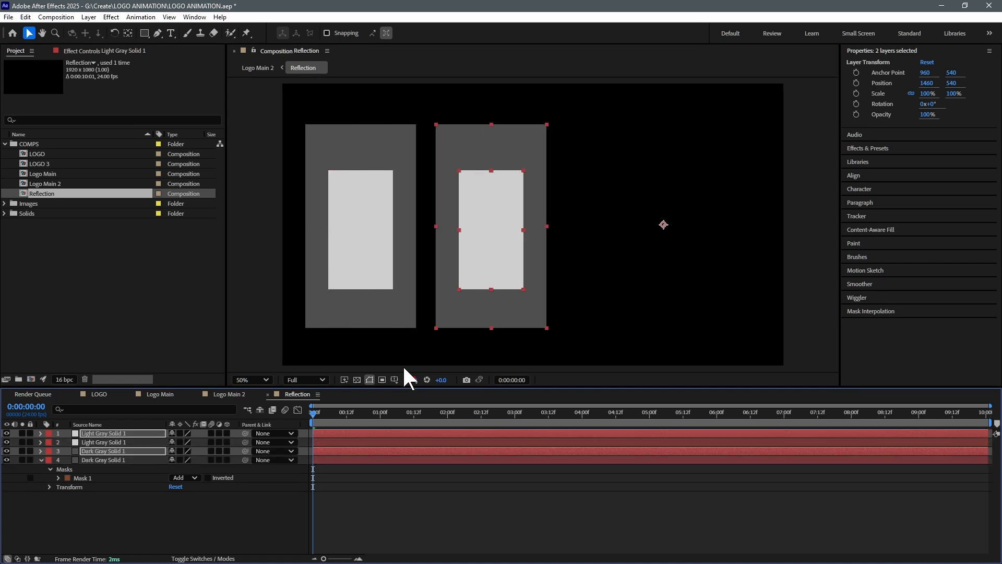
{"action": "key", "text": "shift+Right"}
{"action": "key", "text": "shift+Right"}
{"action": "key", "text": "shift+Right"}
{"action": "key", "text": "shift+Right"}
Duplicate the second panel's two layers and move the copies right to form a third panel with a similar gap
{"action": "key", "text": "ctrl+d"}
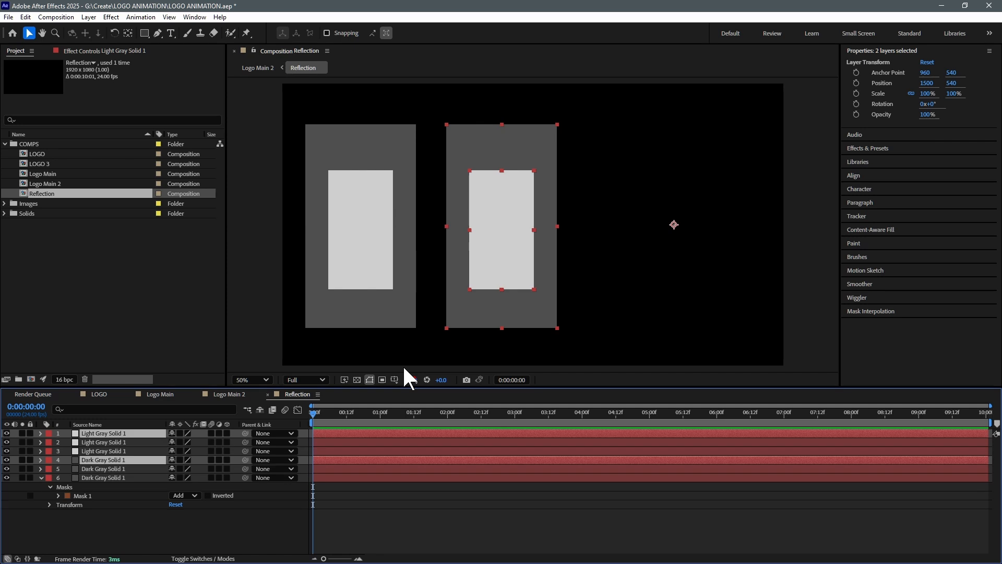
{"action": "key", "text": "shift+Right"}
{"action": "key", "text": "shift+Right"}
{"action": "key", "text": "shift+Right"}
{"action": "key", "text": "shift+Right"}
{"action": "key", "text": "shift+Right"}
{"action": "key", "text": "shift+Right"}
{"action": "key", "text": "shift+Right"}
{"action": "key", "text": "shift+Right"}
{"action": "key", "text": "shift+Right"}
{"action": "key", "text": "shift+Right"}
{"action": "key", "text": "shift+Right"}
{"action": "key", "text": "shift+Right"}
{"action": "key", "text": "shift+Right"}
{"action": "key", "text": "shift+Right"}
{"action": "key", "text": "shift+Right"}
{"action": "key", "text": "shift+Right"}
{"action": "key", "text": "shift+Right"}
{"action": "key", "text": "shift+Right"}
{"action": "key", "text": "shift+Right"}
{"action": "key", "text": "shift+Right"}
{"action": "key", "text": "shift+Right"}
{"action": "key", "text": "shift+Right"}
{"action": "key", "text": "shift+Right"}
{"action": "key", "text": "shift+Right"}
{"action": "key", "text": "shift+Right"}
{"action": "key", "text": "shift+Right"}
{"action": "key", "text": "shift+Right"}
{"action": "key", "text": "shift+Right"}
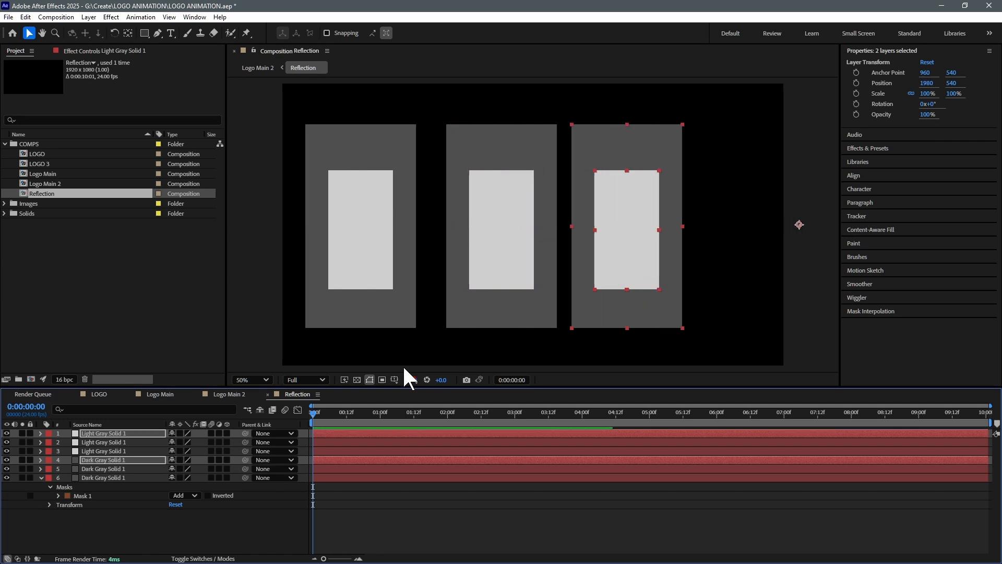
Duplicate the third panel's two layers and move the copies right to X position 2520 as a fourth panel
{"action": "key", "text": "ctrl+d"}
{"action": "key", "text": "shift+Right"}
{"action": "key", "text": "shift+Right"}
{"action": "key", "text": "shift+Right"}
{"action": "key", "text": "shift+Right"}
{"action": "key", "text": "shift+Right"}
{"action": "key", "text": "shift+Right"}
{"action": "key", "text": "shift+Right"}
{"action": "key", "text": "shift+Right"}
{"action": "key", "text": "shift+Right"}
{"action": "key", "text": "shift+Right"}
{"action": "key", "text": "shift+Right"}
{"action": "key", "text": "shift+Right"}
{"action": "key", "text": "shift+Right"}
{"action": "key", "text": "shift+Right"}
{"action": "key", "text": "shift+Right"}
{"action": "key", "text": "shift+Right"}
{"action": "key", "text": "shift+Right"}
{"action": "key", "text": "shift+Right"}
{"action": "key", "text": "shift+Right"}
{"action": "key", "text": "shift+Right"}
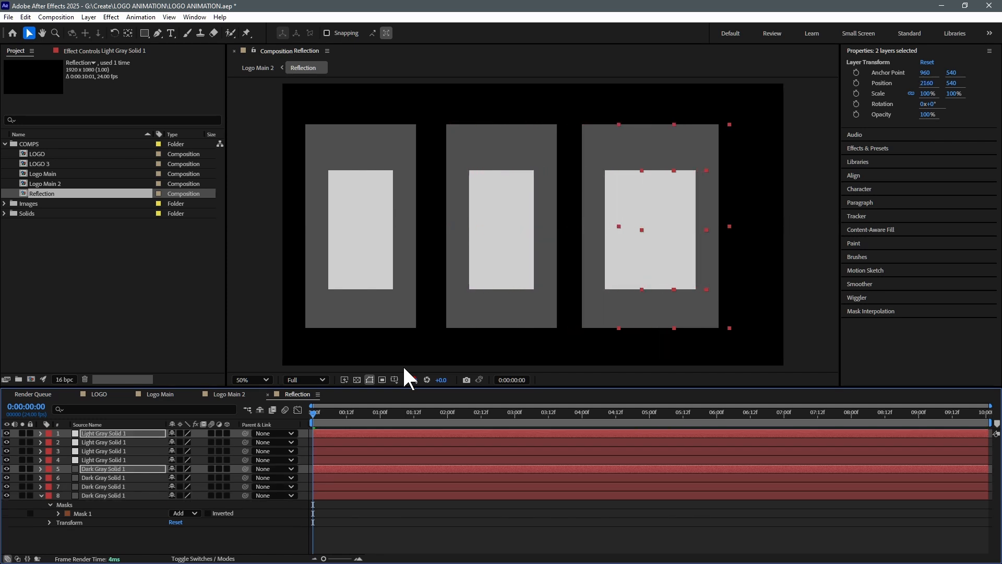
{"action": "key", "text": "shift+Right"}
{"action": "key", "text": "shift+Right"}
{"action": "key", "text": "shift+Right"}
{"action": "key", "text": "shift+Right"}
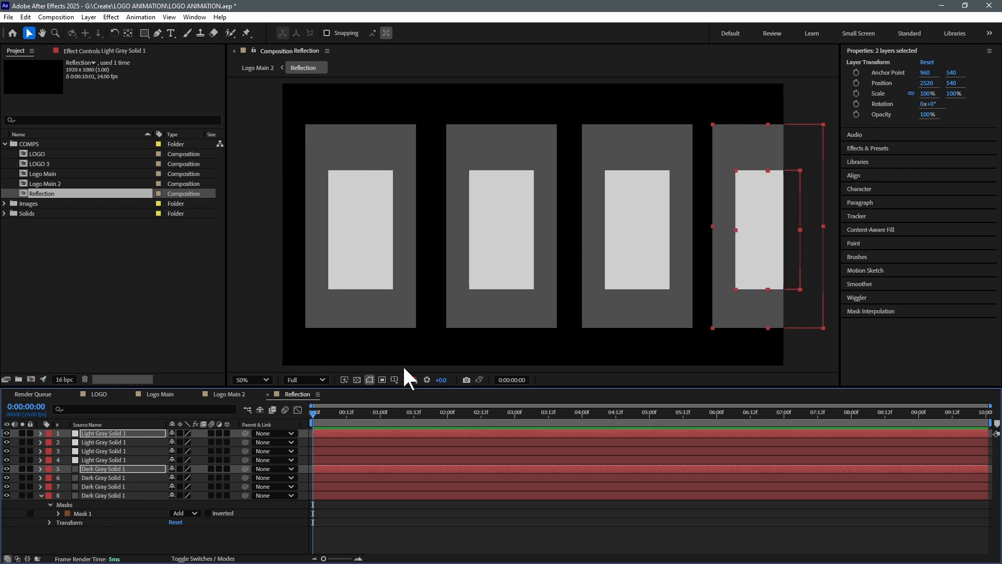
Shift all eight solid layers left by about 120 px to centre the row of panels in the frame
{"action": "key", "text": "ctrl+a"}
{"action": "key", "text": "shift+Left"}
{"action": "key", "text": "shift+Left"}
{"action": "key", "text": "shift+Left"}
{"action": "key", "text": "shift+Left"}
{"action": "key", "text": "shift+Left"}
{"action": "key", "text": "shift+Left"}
{"action": "key", "text": "shift+Left"}
{"action": "key", "text": "shift+Left"}
{"action": "key", "text": "shift+Left"}
{"action": "key", "text": "shift+Left"}
{"action": "key", "text": "shift+Left"}
{"action": "key", "text": "shift+Left"}
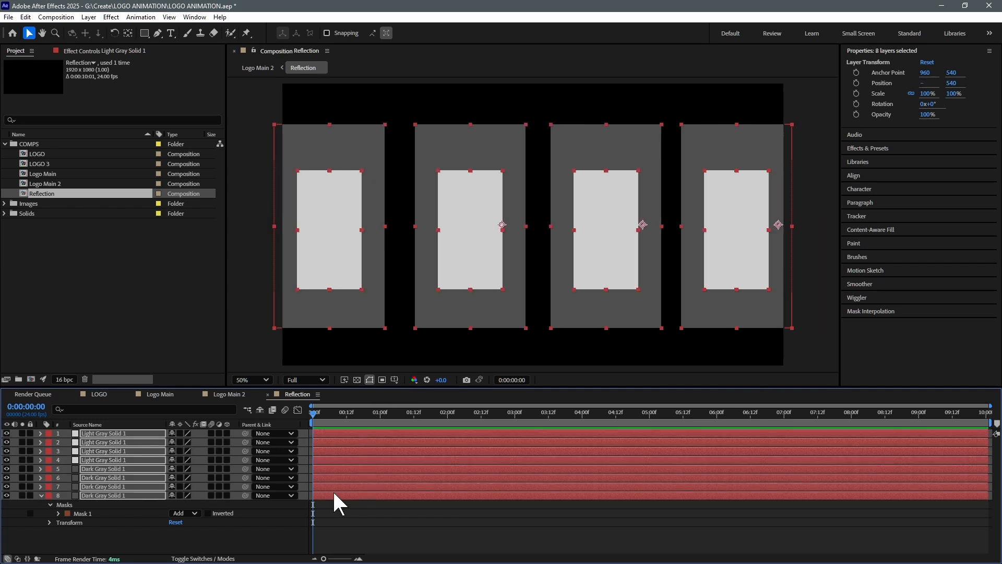
Pre-compose all eight solids into Pre-comp 1 with all attributes moved, and apply the Offset effect to it
{"action": "key", "text": "ctrl+shift+c"}
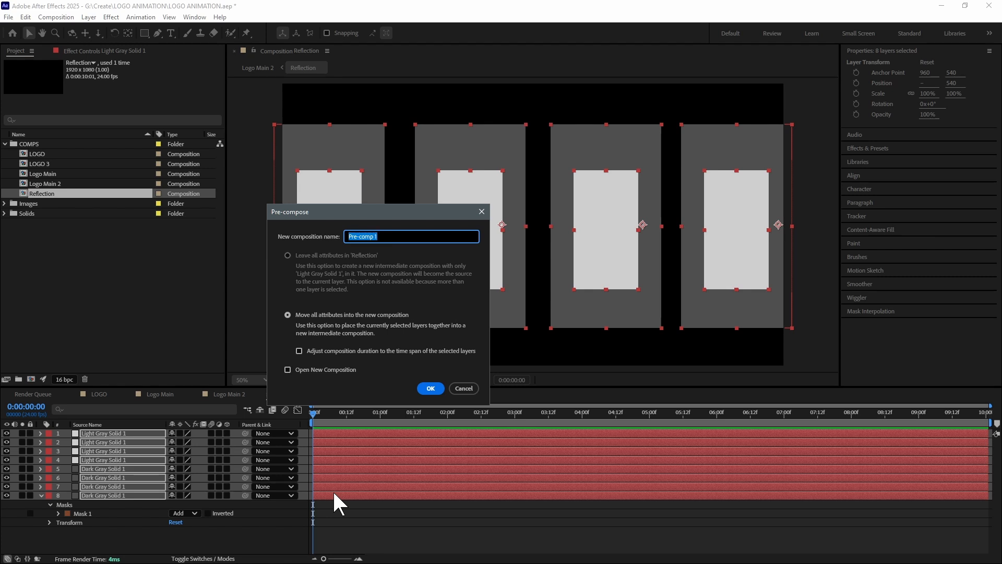
{"action": "left_click", "coordinate": [431, 388]}
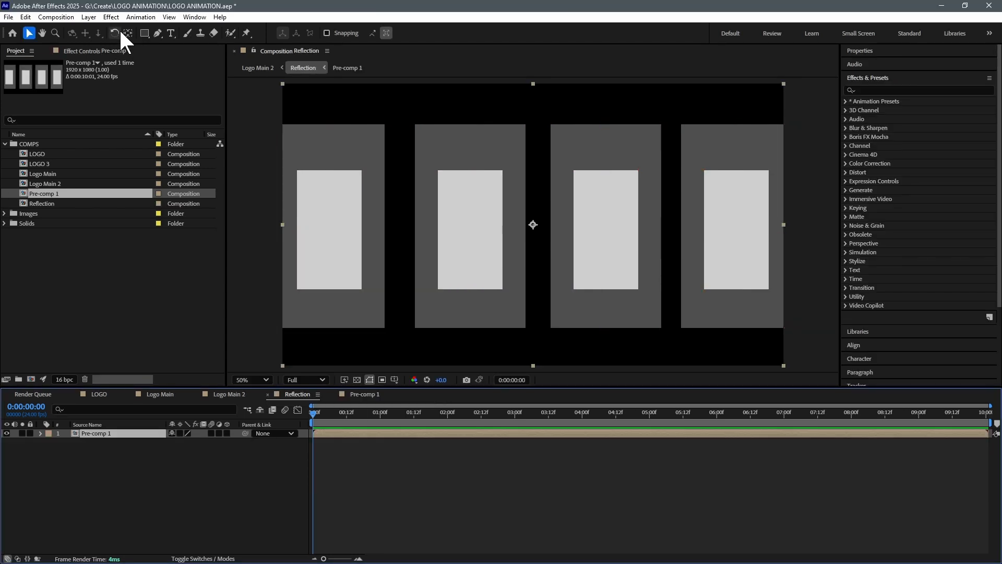
{"action": "left_click", "coordinate": [111, 17]}
{"action": "mouse_move", "coordinate": [237, 163]}
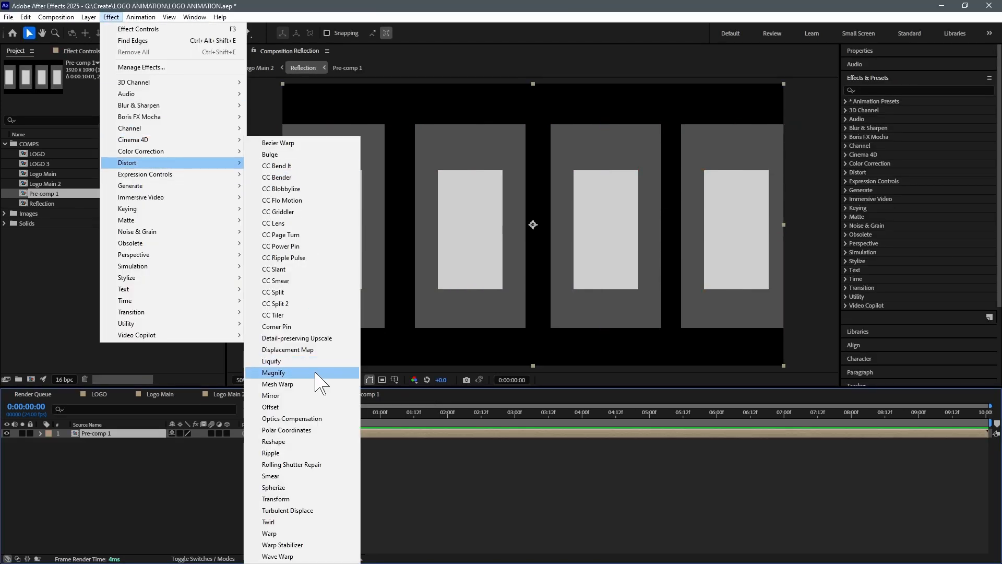
{"action": "left_click", "coordinate": [312, 407]}
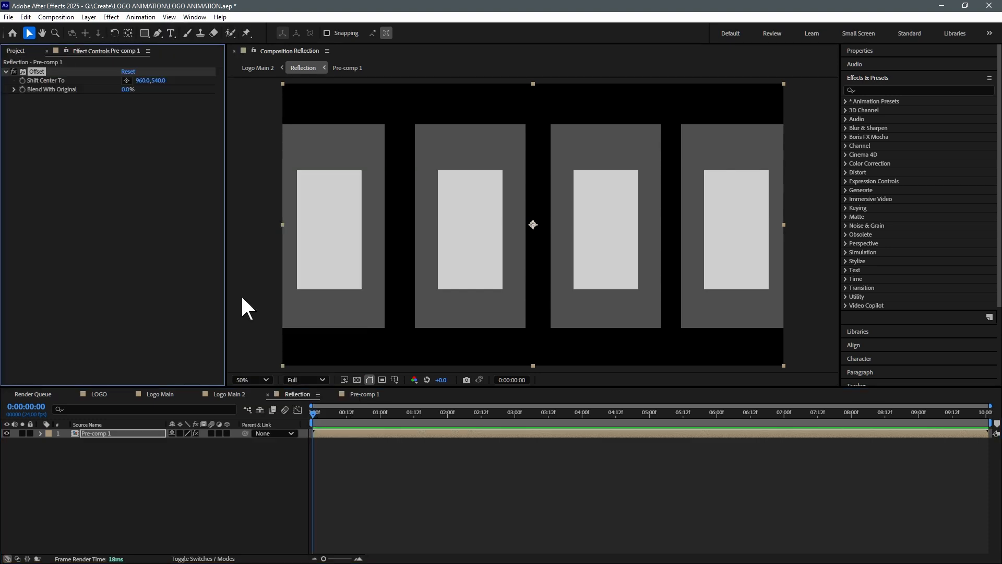
Animate the horizontal Shift Center To value of Offset from the start to 0:00:10:00 so the panels slide sideways
{"action": "left_click_drag", "start_coordinate": [142, 80], "coordinate": [418, 84]}
{"action": "left_click_drag", "start_coordinate": [179, 88], "coordinate": [48, 98]}
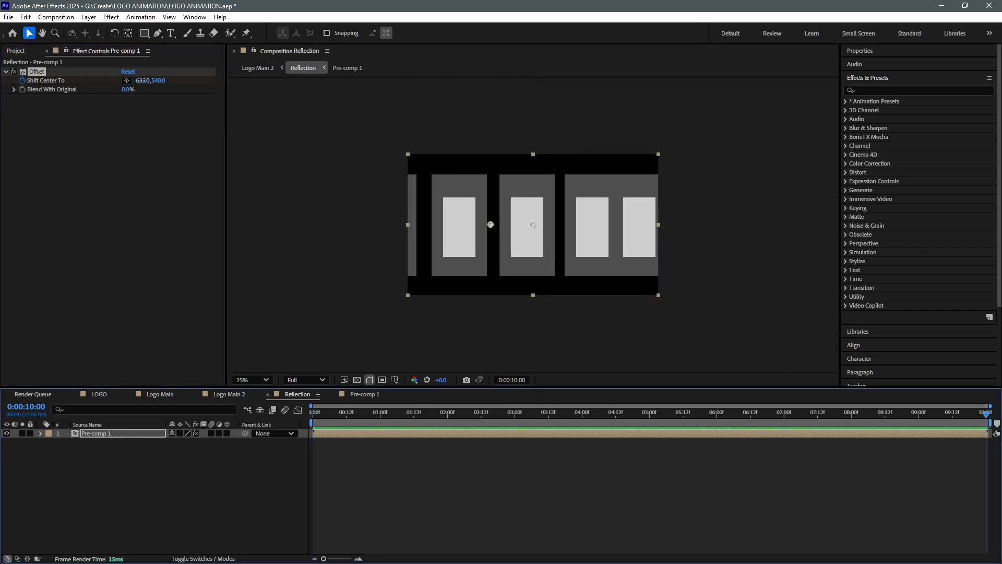
{"action": "left_click_drag", "start_coordinate": [143, 81], "coordinate": [371, 87]}
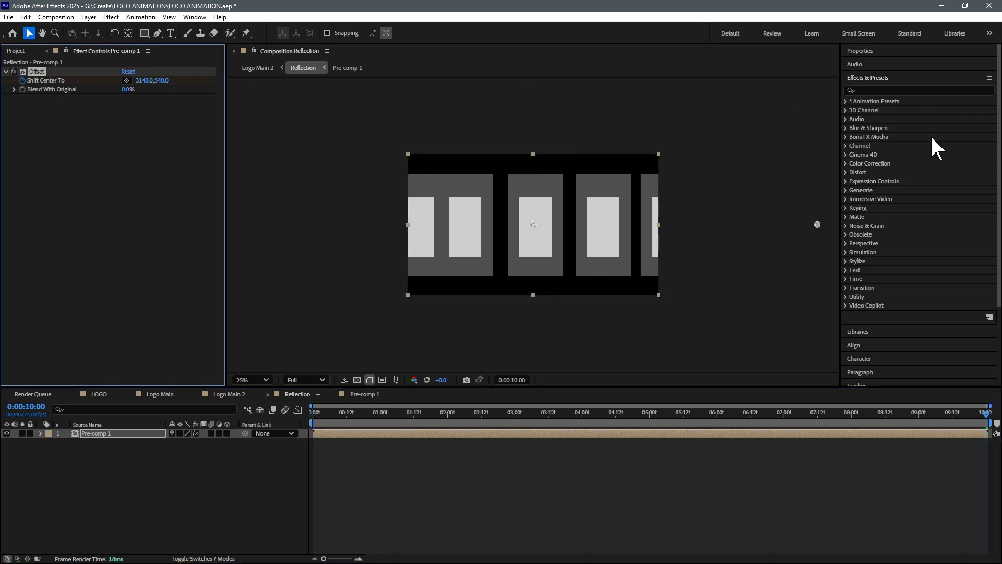
{"action": "left_click_drag", "start_coordinate": [161, 82], "coordinate": [249, 81]}
{"action": "key", "text": "ctrl+z"}
{"action": "left_click_drag", "start_coordinate": [146, 84], "coordinate": [637, 307]}
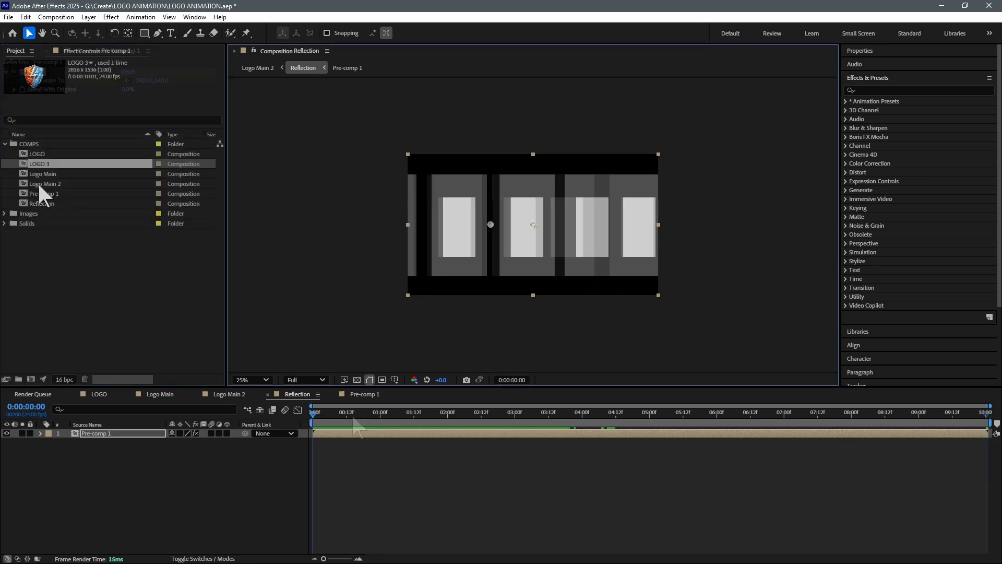
Open the Logo Main 2 composition and pre-compose its logo layer as LOGO 3, leaving all attributes in Logo Main 2
{"action": "left_click", "coordinate": [44, 175]}
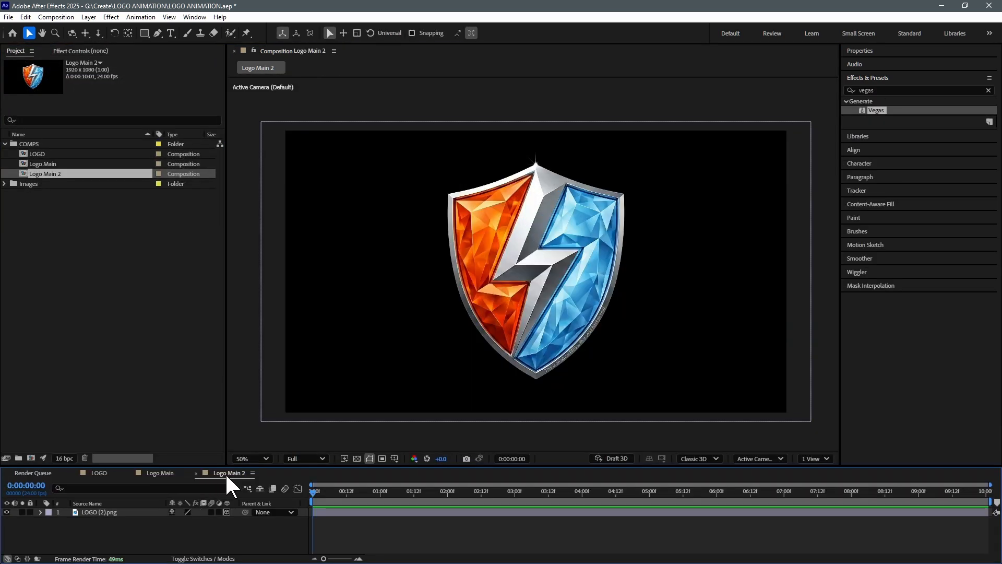
{"action": "left_click", "coordinate": [95, 512]}
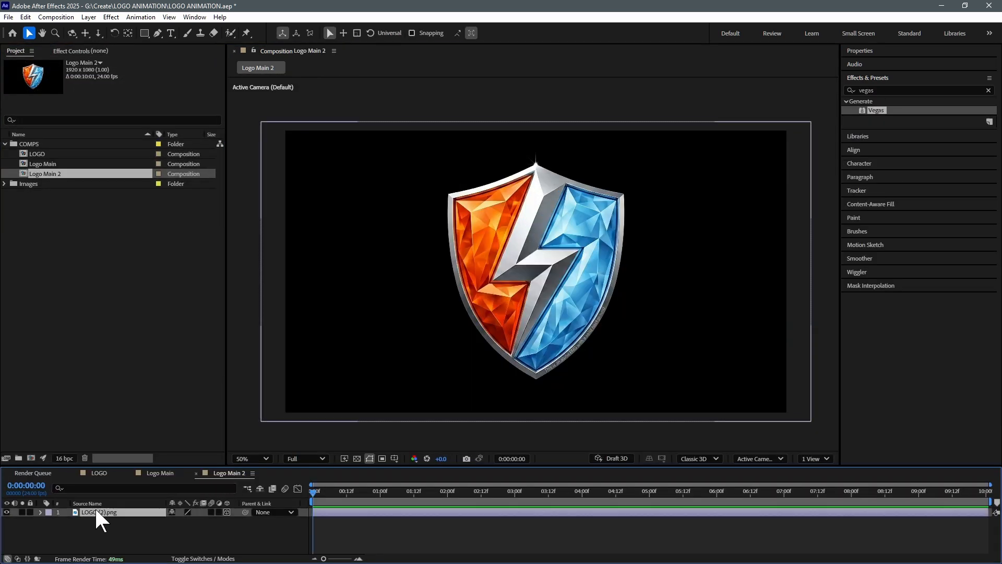
{"action": "key", "text": "ctrl+shift+c"}
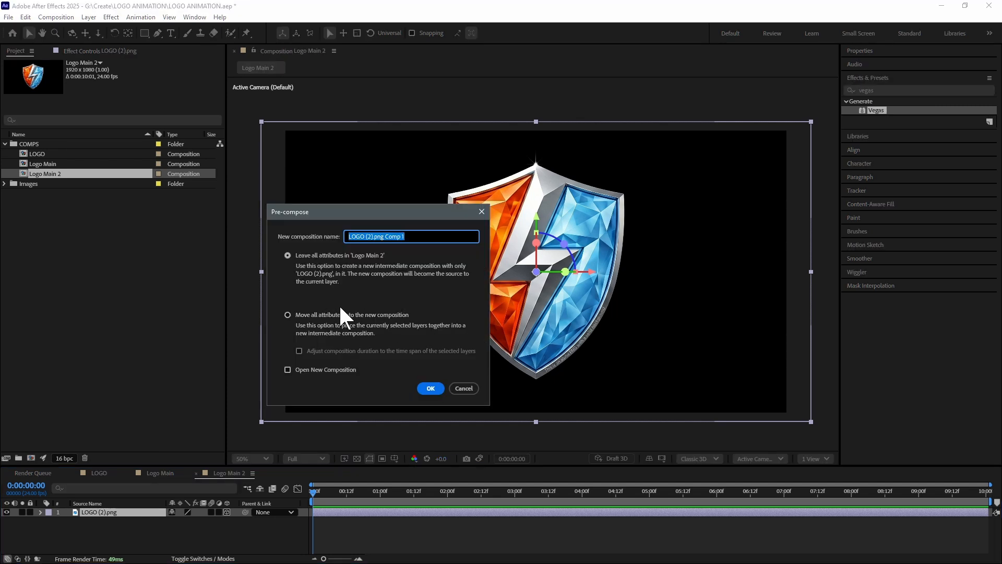
{"action": "type", "text": "LOGO 4"}
{"action": "type", "text": "3"}
{"action": "key", "text": "Left"}
{"action": "key", "text": "BackSpace"}
{"action": "key", "text": "Return"}
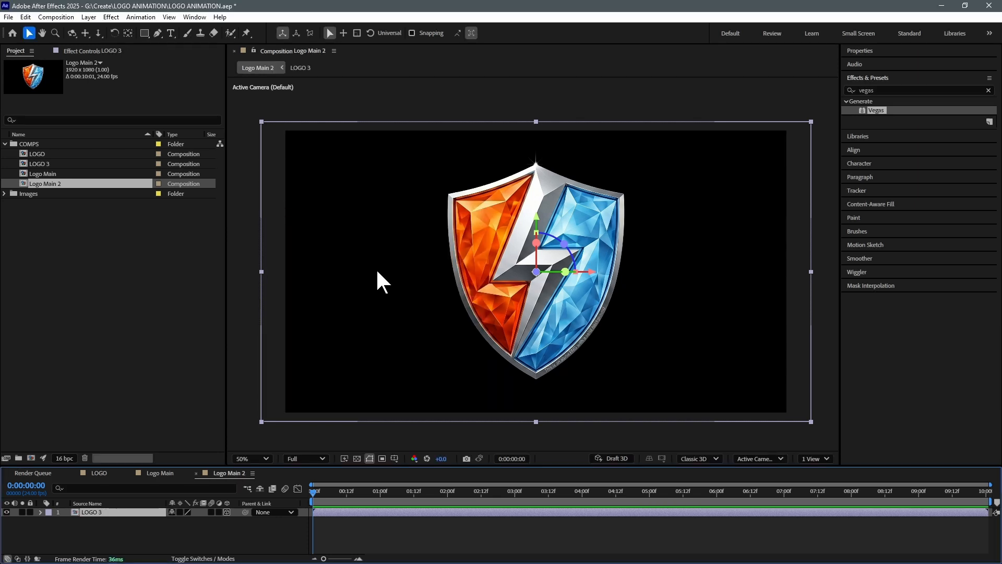
Apply the Find Edges effect to the LOGO 3 layer in Logo Main 2
{"action": "left_click", "coordinate": [159, 537]}
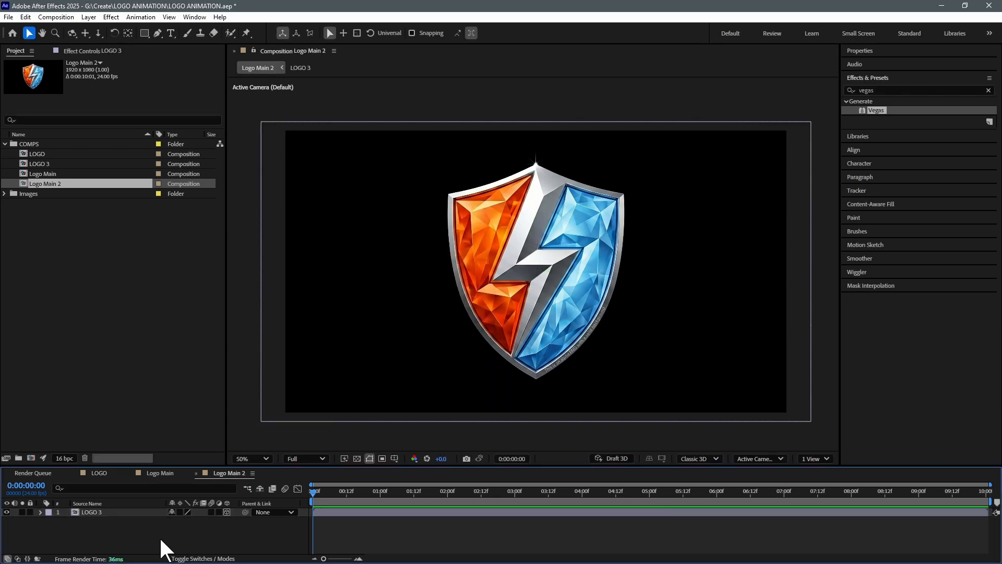
{"action": "left_click", "coordinate": [109, 512]}
{"action": "key", "text": "ctrl+alt+shift+e"}
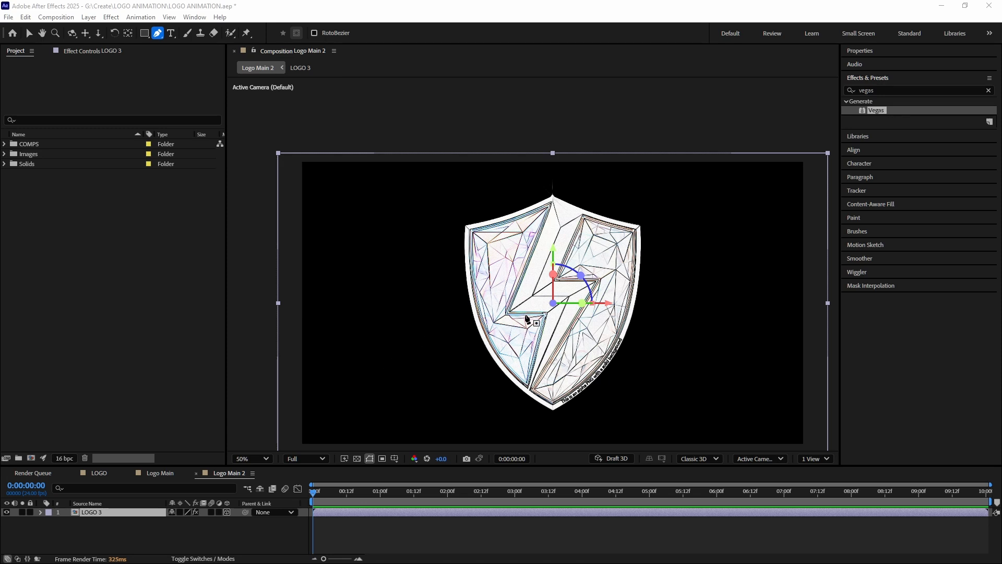
{"action": "key", "text": "v"}
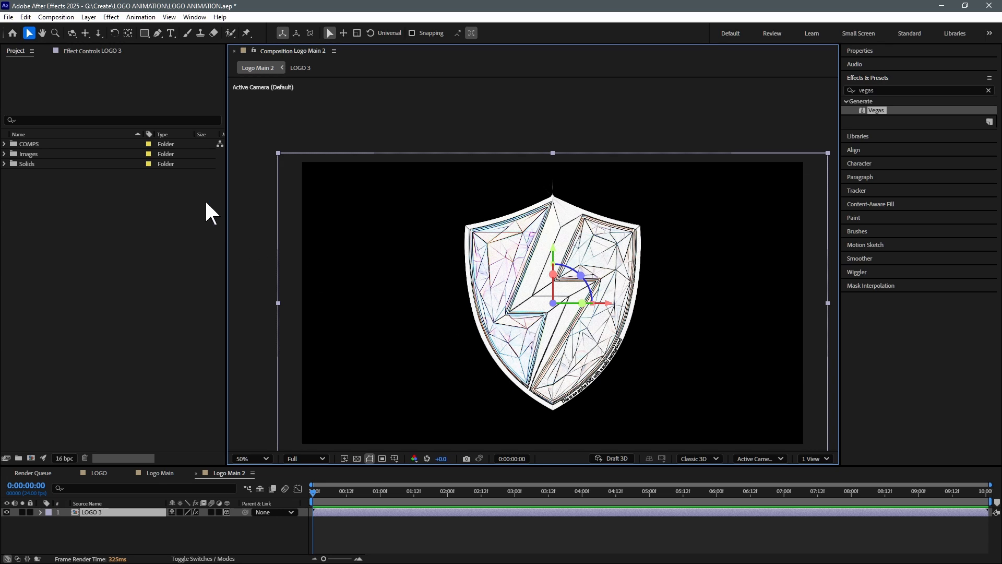
{"action": "left_click", "coordinate": [79, 531]}
{"action": "left_click", "coordinate": [96, 512]}
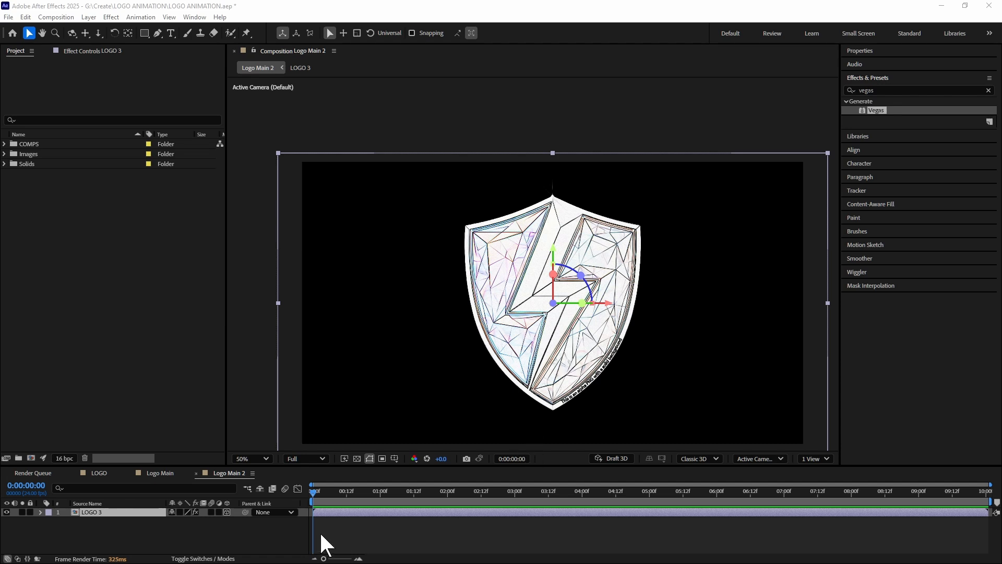
{"action": "left_click", "coordinate": [346, 509]}
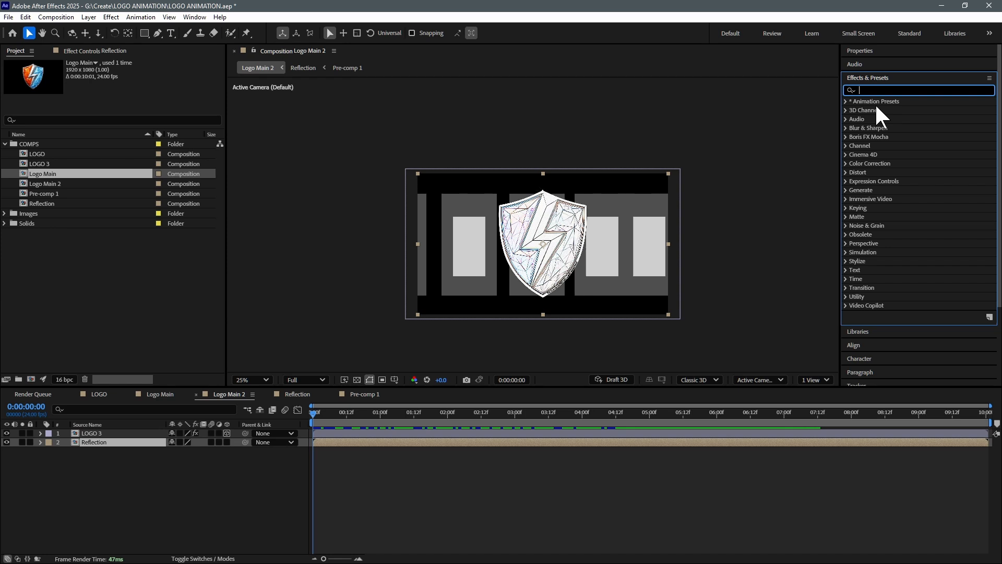
Apply CC Glass to the Reflection layer in Logo Main 2 and set its Bump Map to LOGO 3
{"action": "type", "text": "glass"}
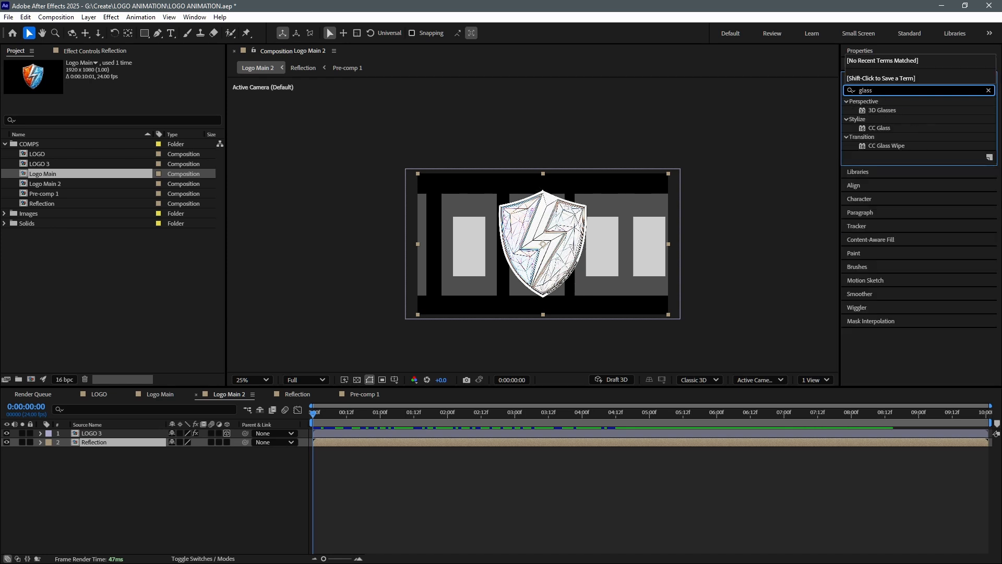
{"action": "double_click", "coordinate": [887, 127]}
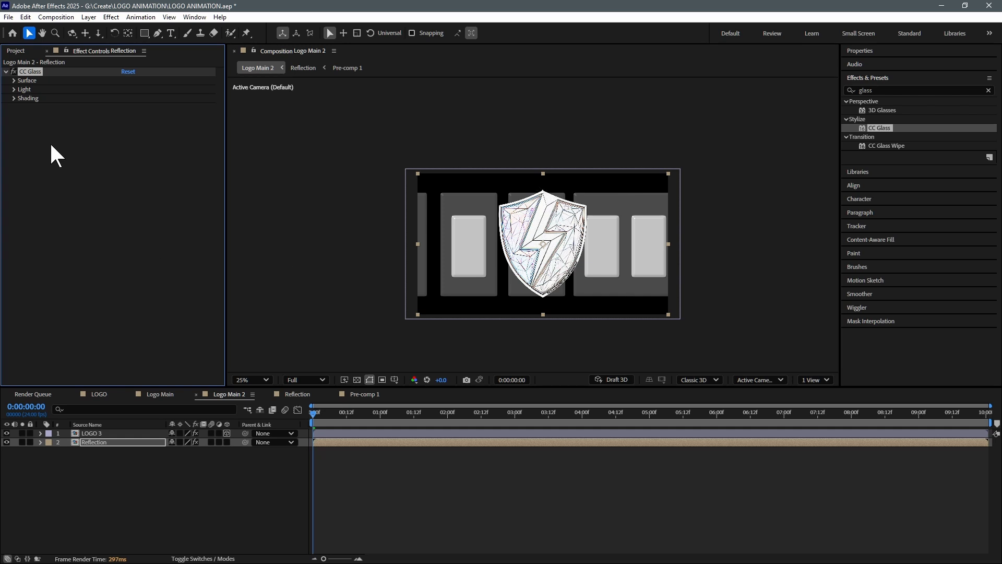
{"action": "left_click", "coordinate": [14, 81]}
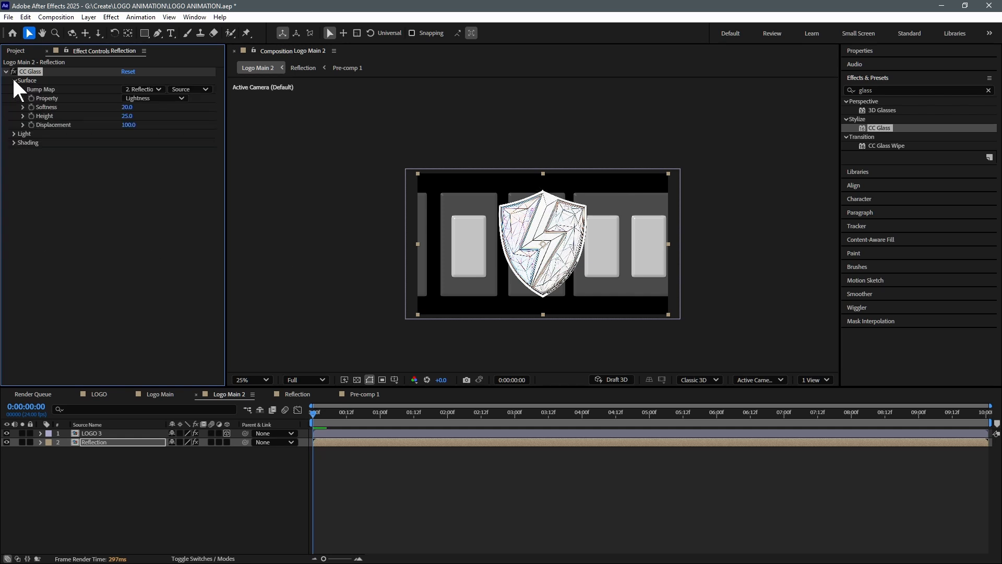
{"action": "left_click", "coordinate": [143, 90]}
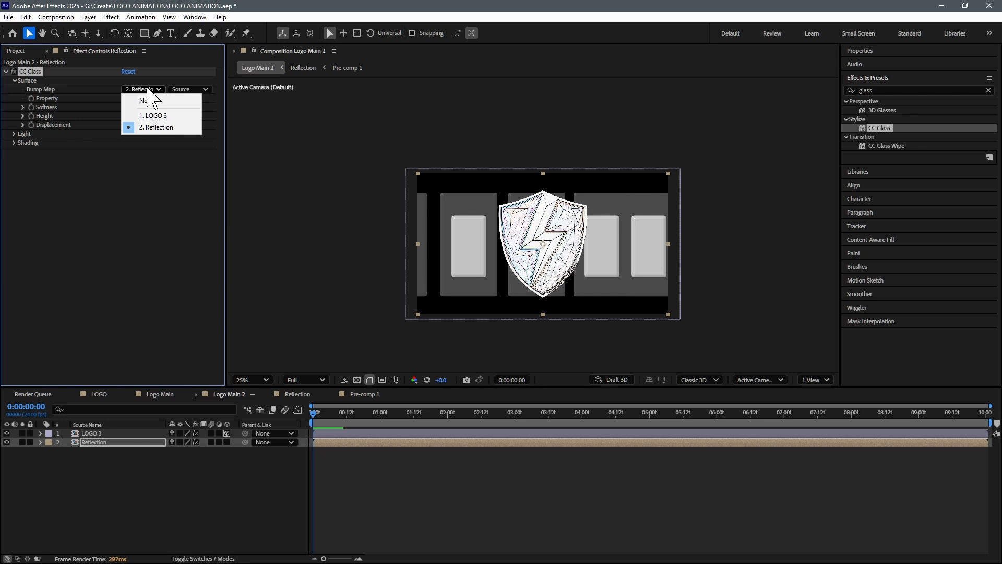
{"action": "left_click", "coordinate": [157, 116]}
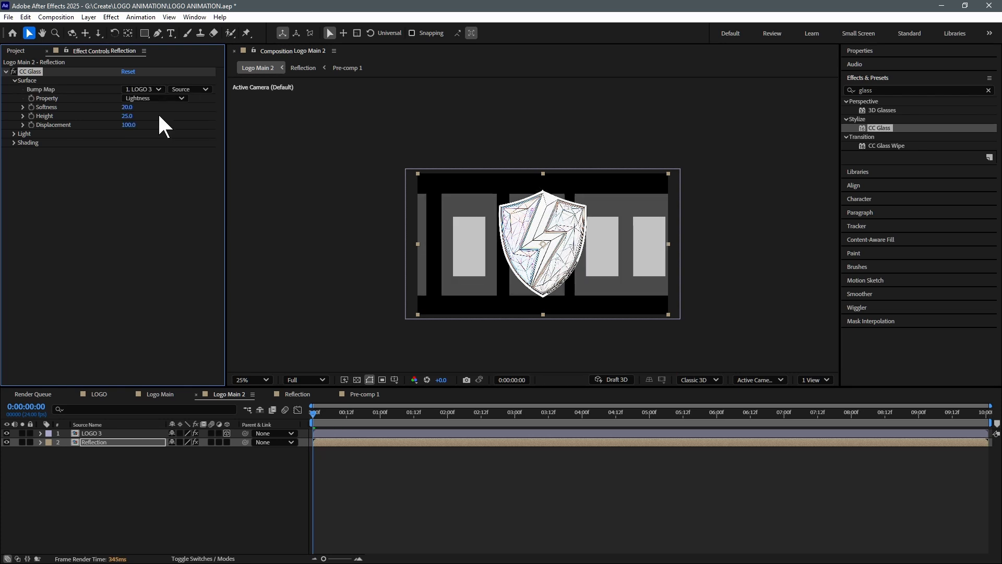
{"action": "scroll", "coordinate": [450, 295], "scroll_direction": "up", "scroll_amount": 1}
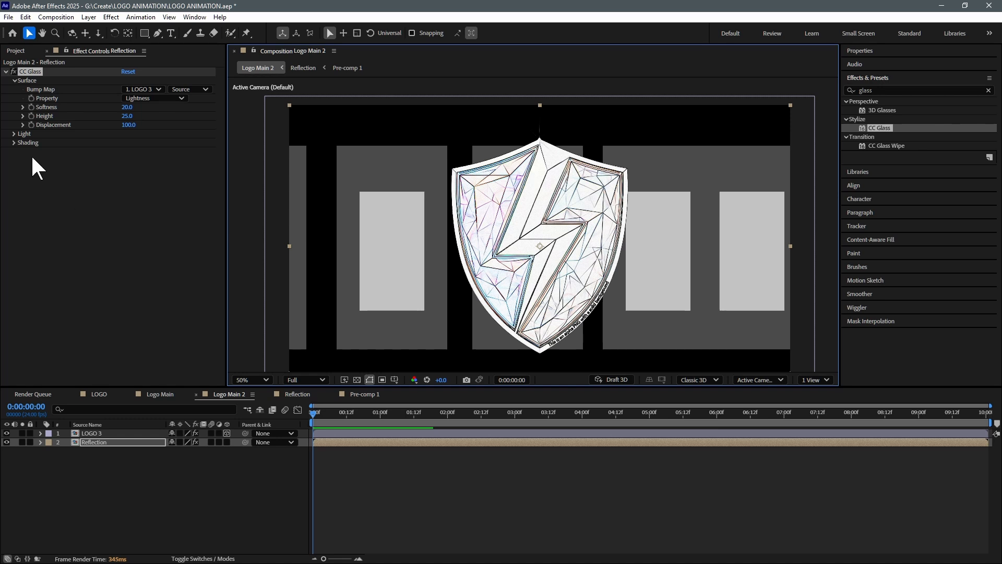
Hide the LOGO 3 layer and set the Reflection layer's CC Glass Softness to 34.2 and Height to -77
{"action": "left_click", "coordinate": [13, 134]}
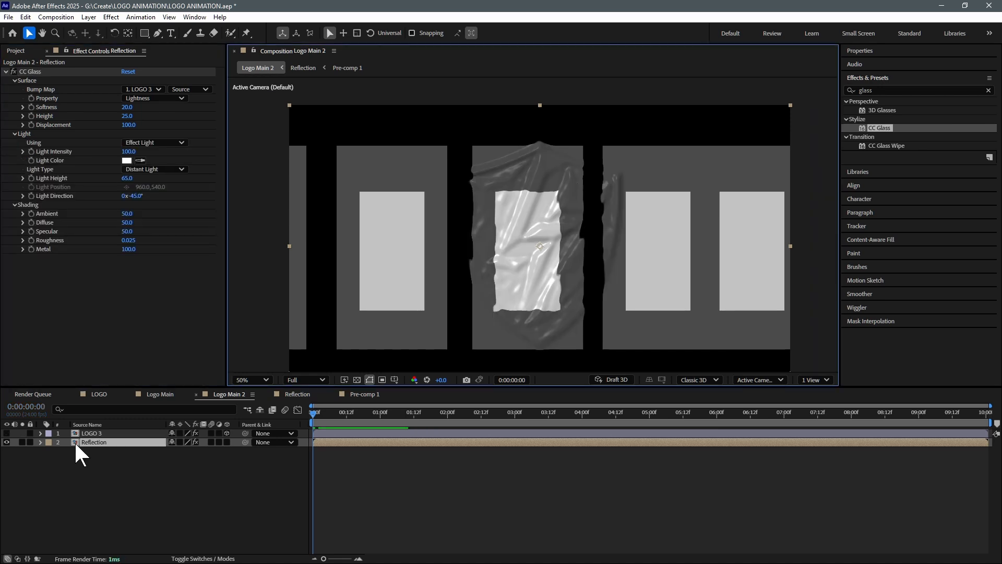
{"action": "left_click", "coordinate": [92, 396]}
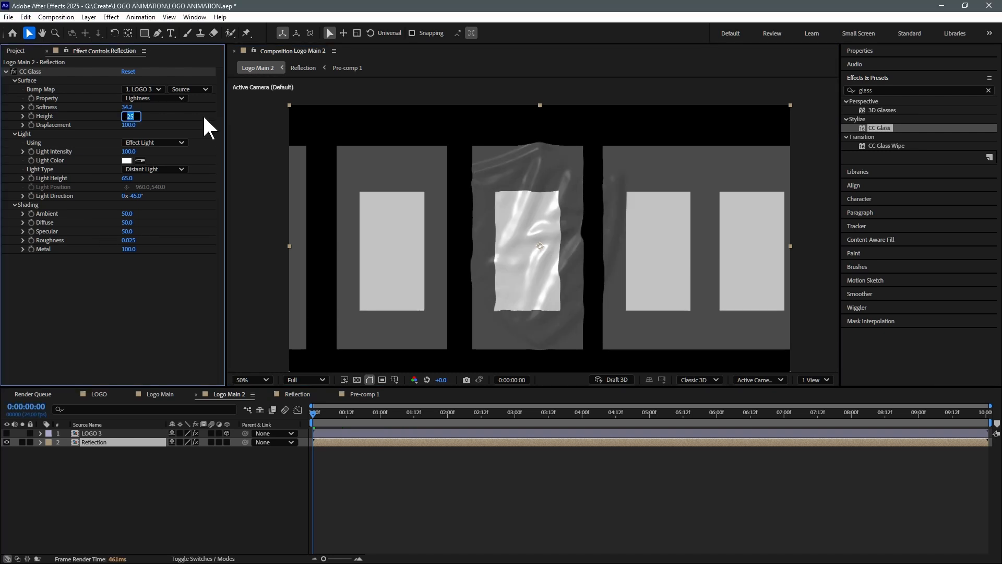
{"action": "key", "text": "BackSpace"}
{"action": "type", "text": "-77"}
{"action": "key", "text": "Return"}
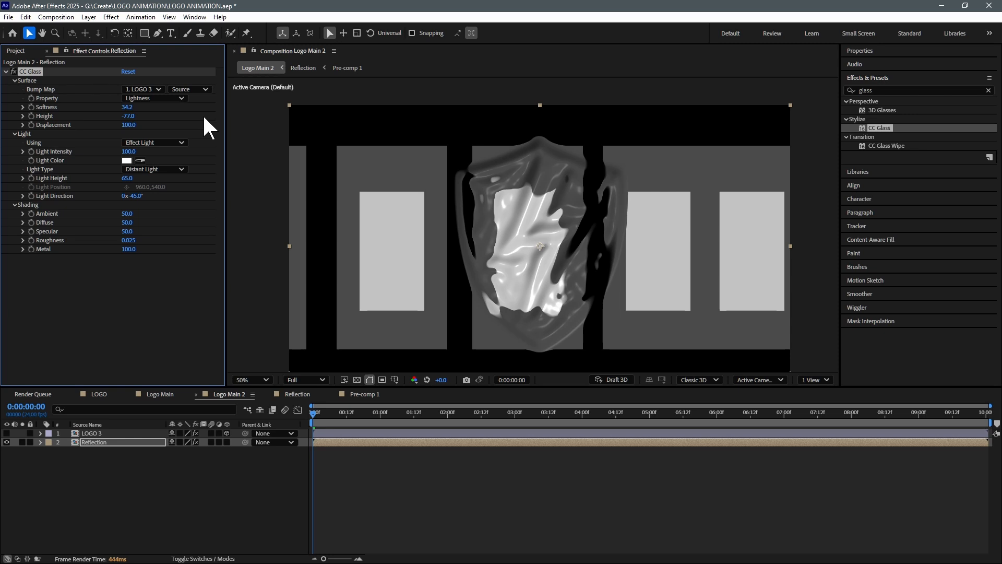
Set CC Glass Displacement to -357, Light Intensity to 312, Light Height to 54 and Light Direction to 55°
{"action": "left_click", "coordinate": [129, 126]}
{"action": "type", "text": "357"}
{"action": "key", "text": "Return"}
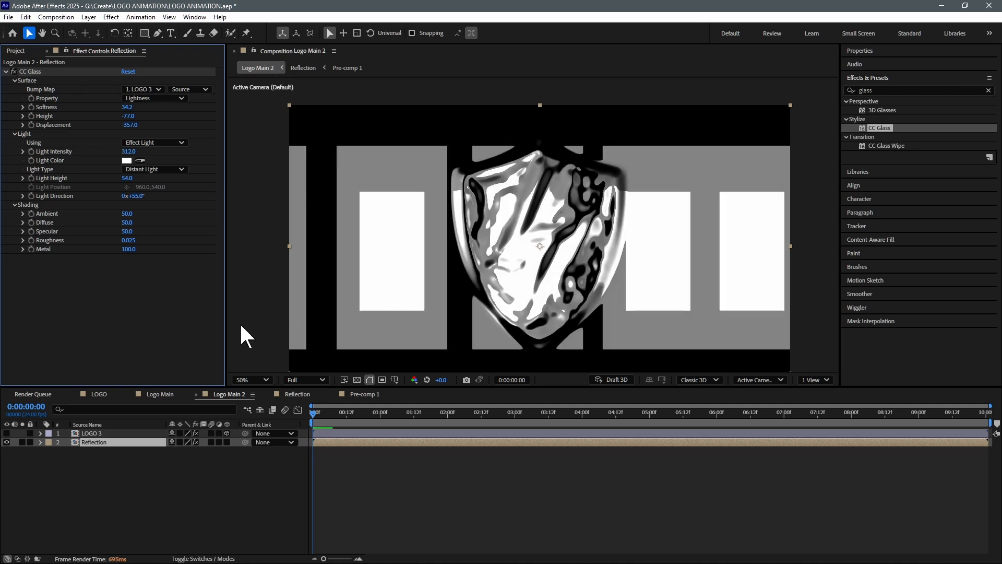
Apply CC Blobbylize to the Reflection layer and set its Blob Layer to LOGO 3
{"action": "left_click", "coordinate": [867, 90]}
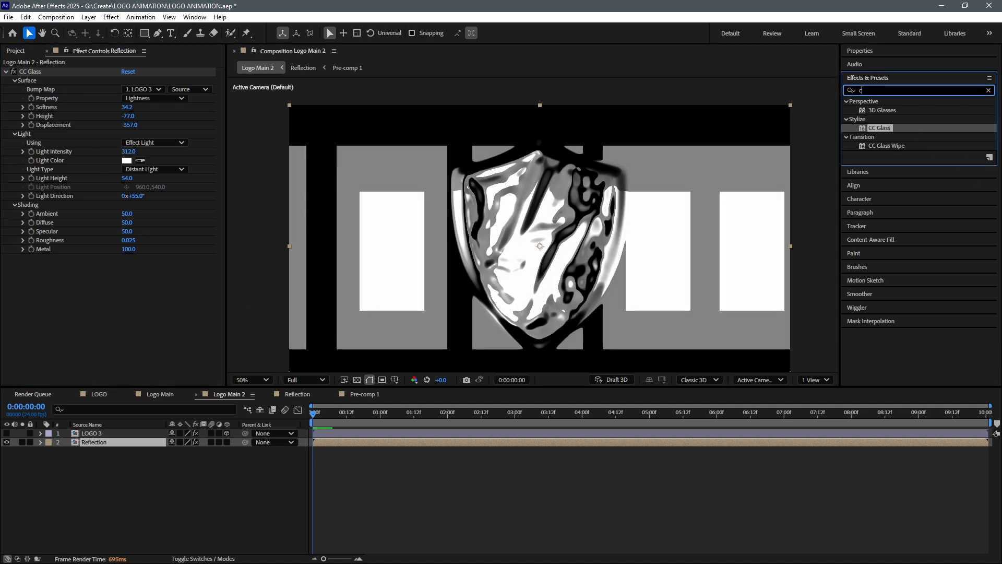
{"action": "type", "text": "cc blo"}
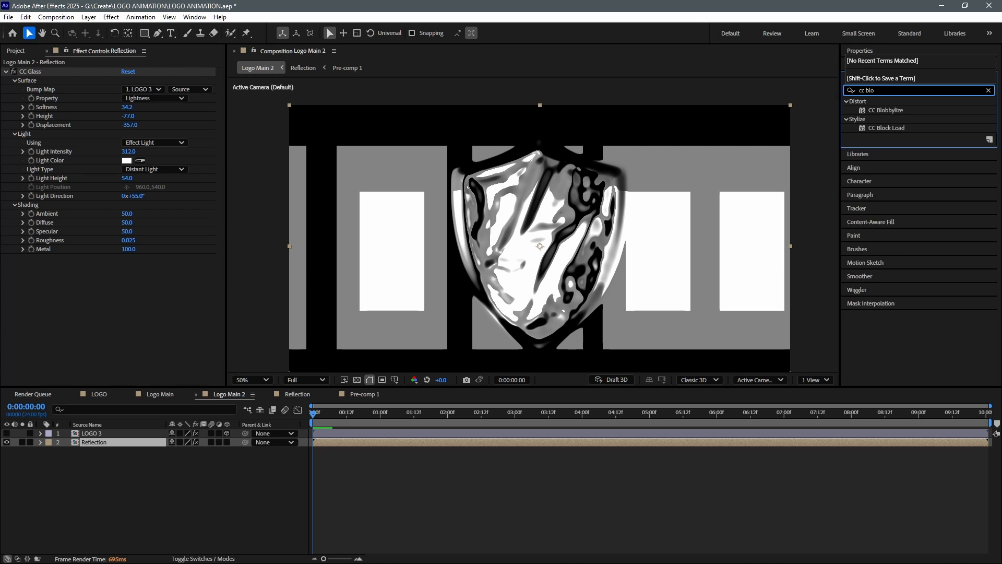
{"action": "left_click", "coordinate": [894, 108]}
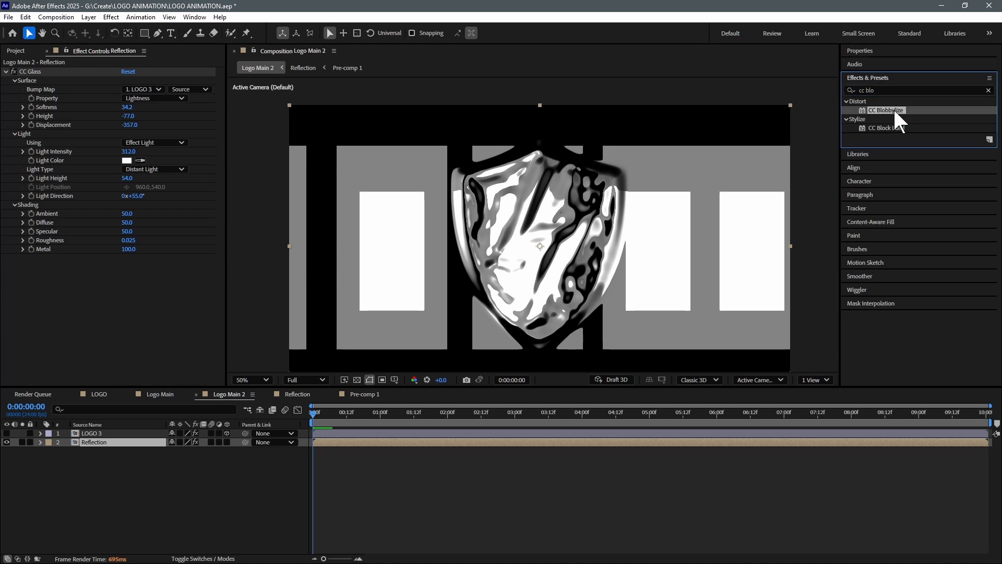
{"action": "double_click", "coordinate": [894, 108]}
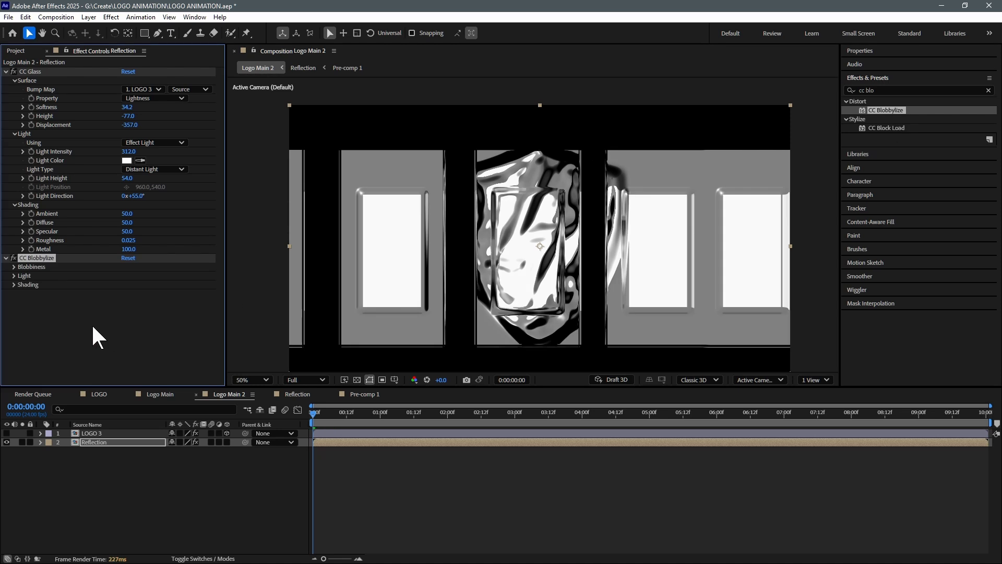
{"action": "left_click", "coordinate": [14, 267]}
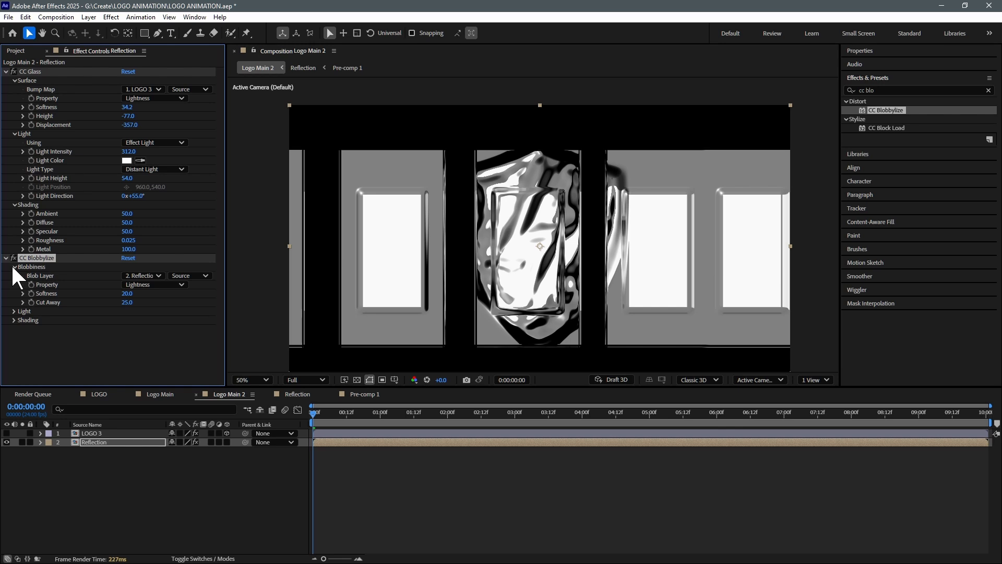
{"action": "left_click", "coordinate": [140, 275]}
{"action": "left_click", "coordinate": [148, 300]}
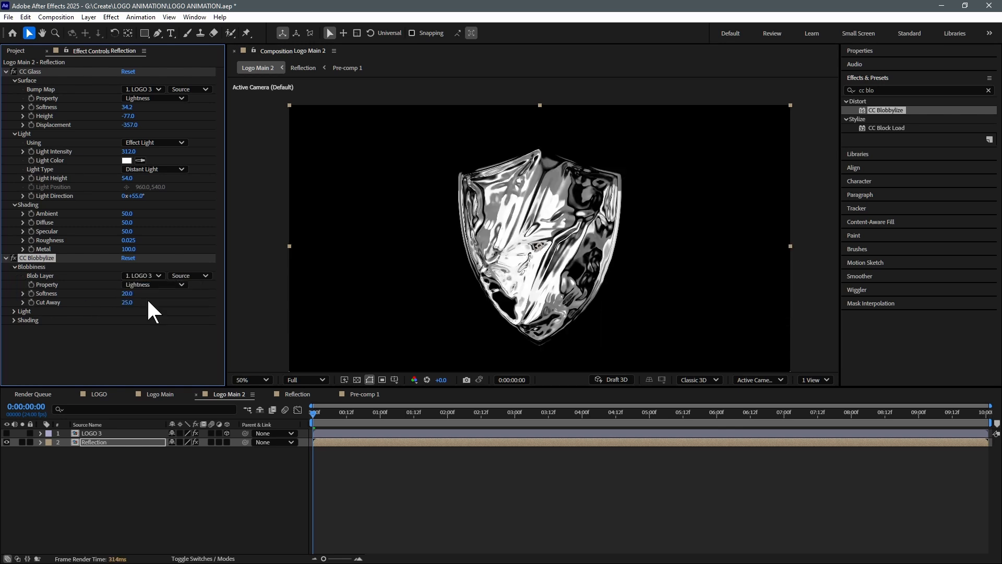
Set CC Blobbylize Softness and Cut Away both to 5, and preview the reflections up to 0:00:02:03
{"action": "left_click_drag", "start_coordinate": [321, 412], "coordinate": [278, 424]}
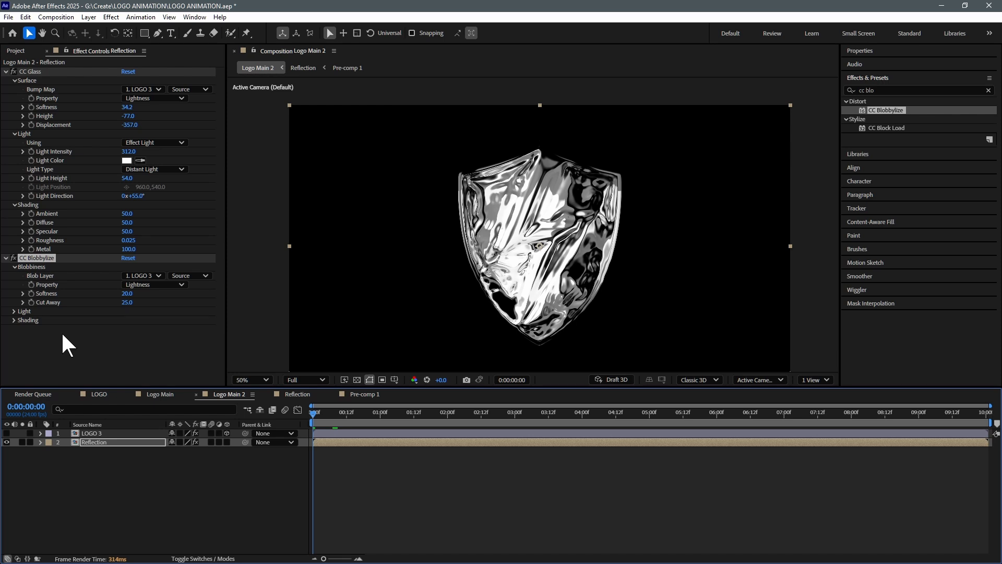
{"action": "left_click", "coordinate": [127, 293]}
{"action": "type", "text": "5"}
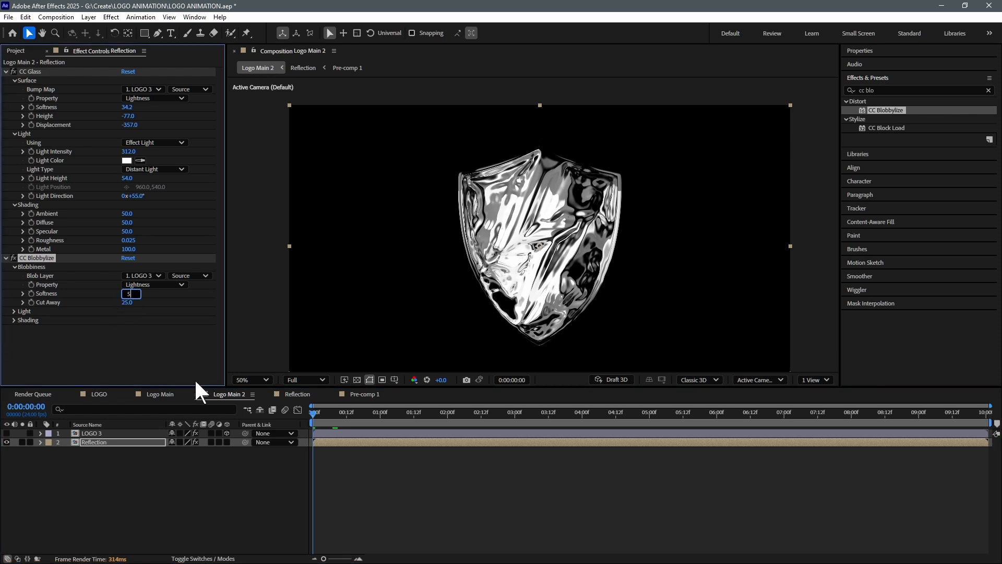
{"action": "left_click", "coordinate": [137, 356]}
{"action": "left_click_drag", "start_coordinate": [127, 303], "coordinate": [83, 313]}
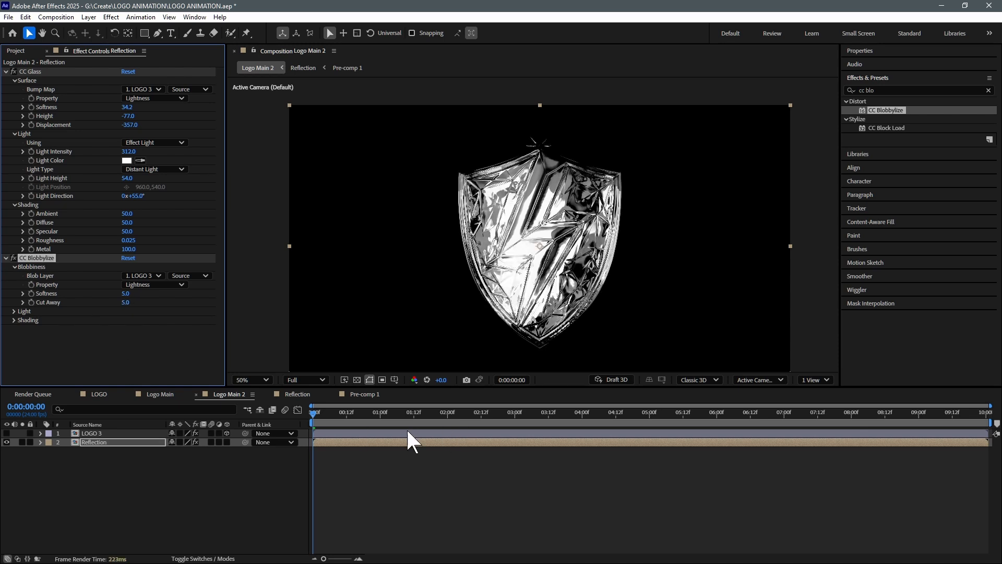
{"action": "left_click_drag", "start_coordinate": [319, 415], "coordinate": [457, 415]}
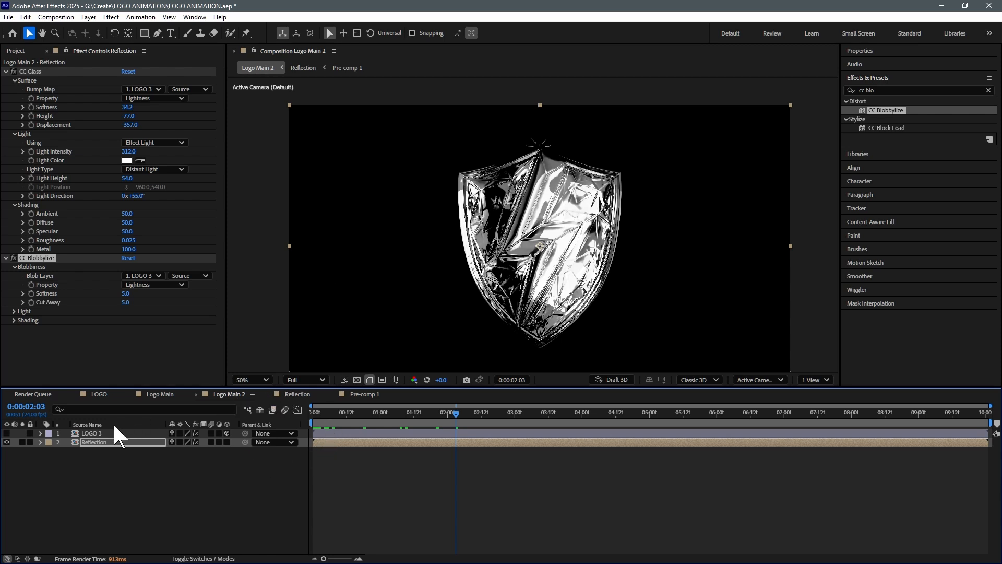
Open the Logo Main composition and place the LOGO composition above Camera 1 as the topmost layer
{"action": "left_click", "coordinate": [94, 434]}
{"action": "left_click", "coordinate": [102, 441]}
{"action": "left_click", "coordinate": [160, 393]}
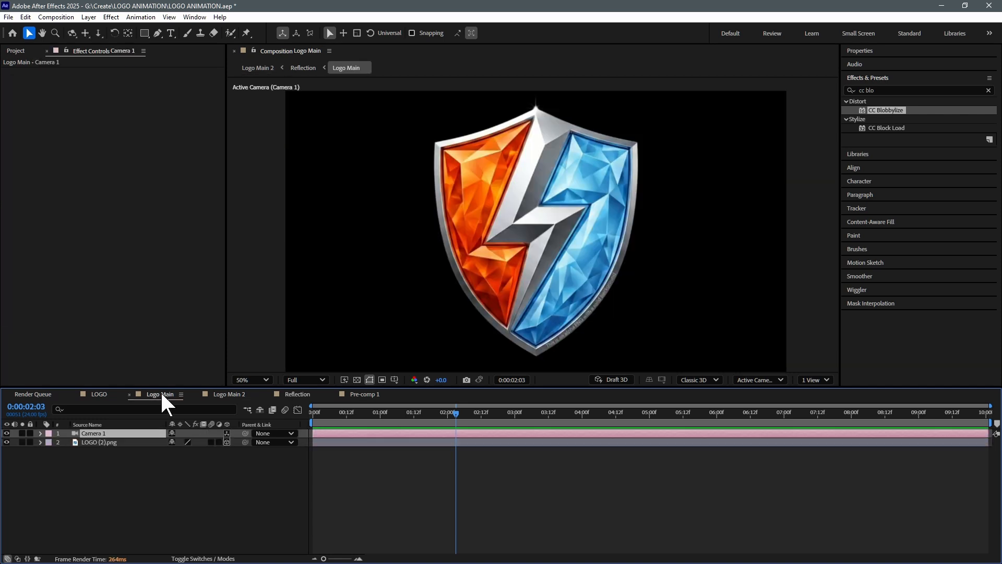
{"action": "left_click", "coordinate": [16, 51]}
{"action": "left_click", "coordinate": [41, 154]}
{"action": "left_click_drag", "start_coordinate": [40, 152], "coordinate": [104, 432]}
Hide the LOGO (2).png layer and turn on Collapse Transformations for the LOGO layer in Logo Main
{"action": "left_click_drag", "start_coordinate": [289, 413], "coordinate": [326, 413]}
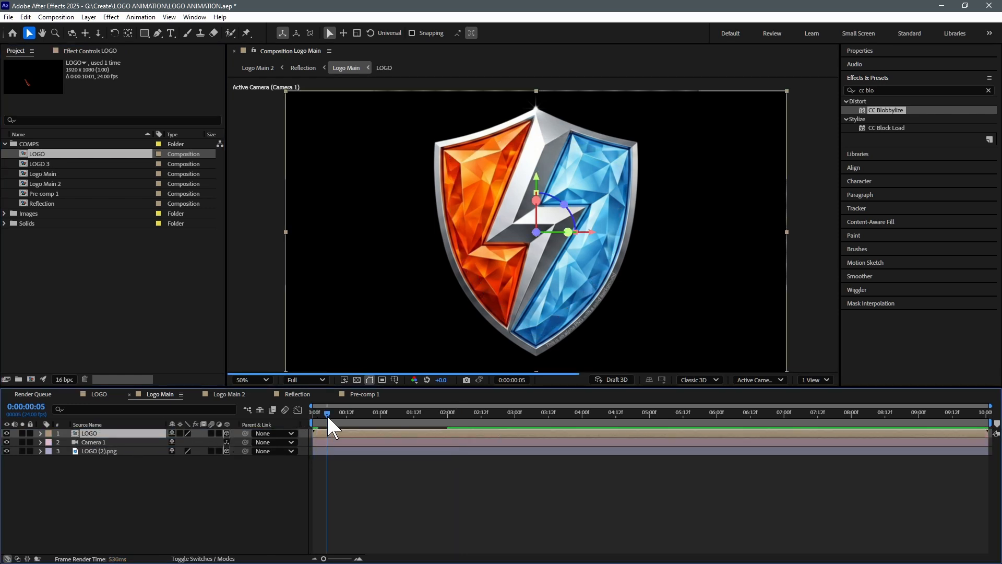
{"action": "left_click", "coordinate": [96, 449]}
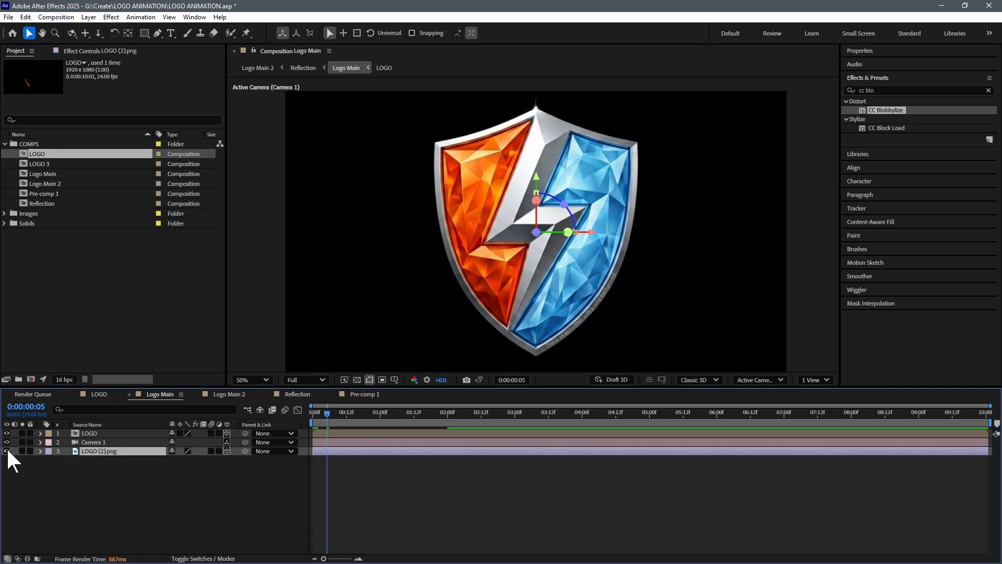
{"action": "left_click", "coordinate": [7, 451]}
{"action": "left_click", "coordinate": [94, 428]}
{"action": "left_click_drag", "start_coordinate": [327, 418], "coordinate": [300, 416]}
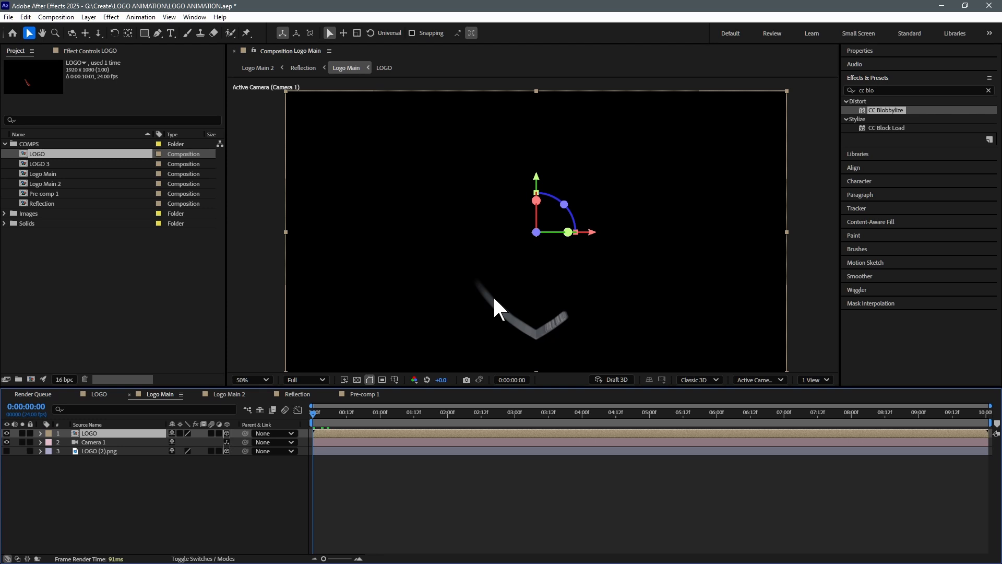
{"action": "key", "text": "c"}
{"action": "left_click", "coordinate": [179, 433]}
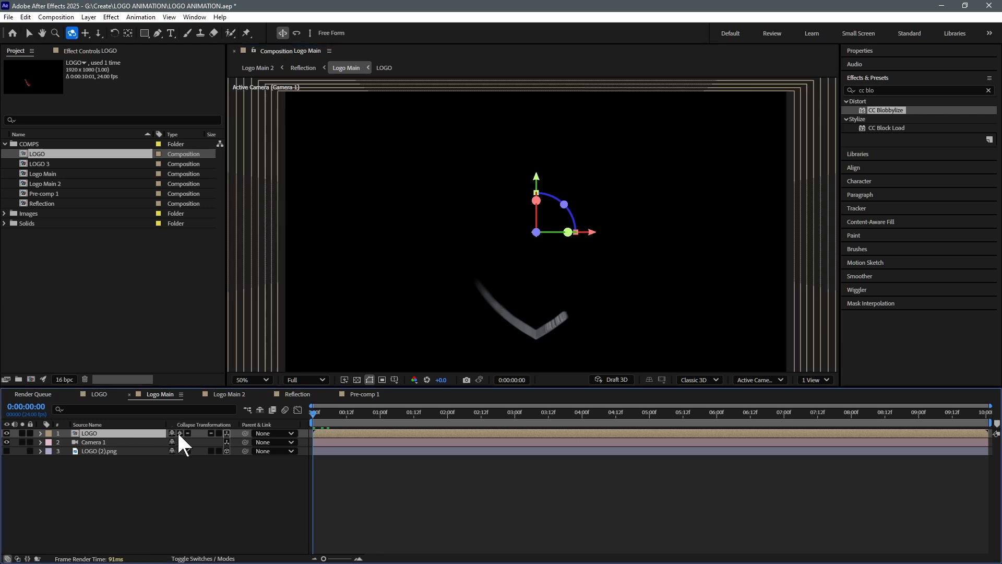
Try orbiting the camera around the layered shield outline, and undo the camera moves
{"action": "left_click_drag", "start_coordinate": [532, 327], "coordinate": [560, 326]}
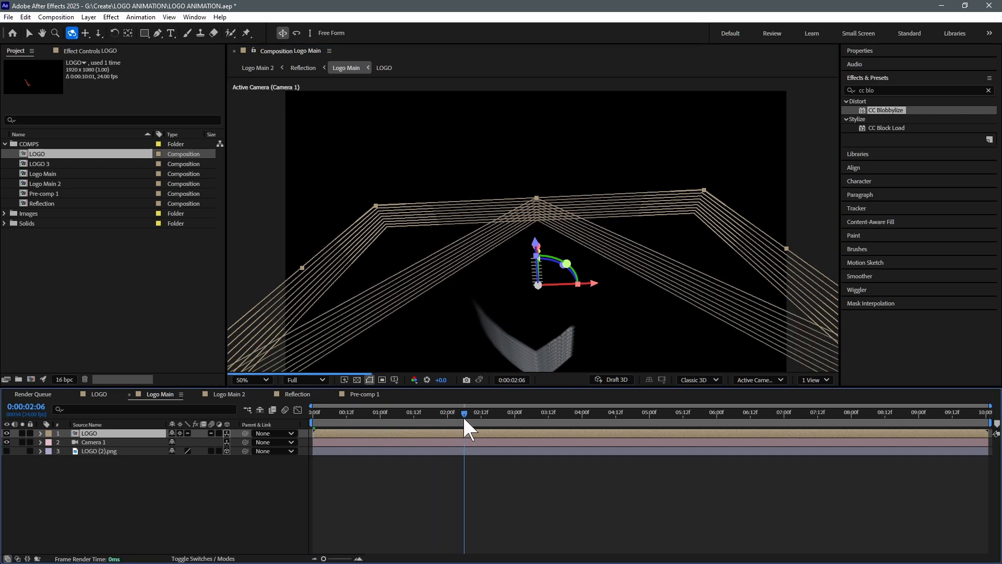
{"action": "key", "text": "ctrl+z"}
{"action": "key", "text": "ctrl+z"}
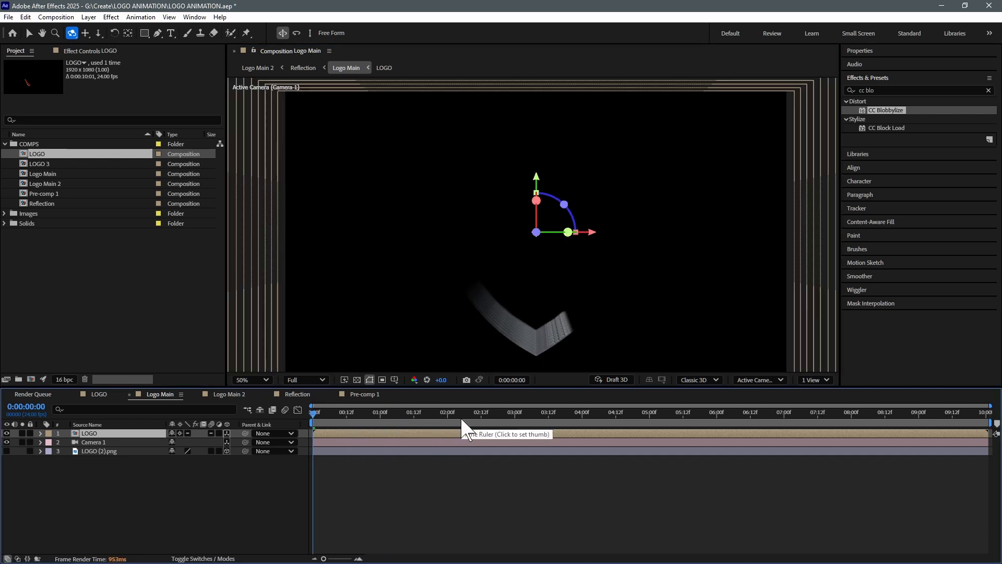
Keyframe all position and rotation properties of Camera 1 at 0:00:02:00, and orbit the camera to a different opening angle at the start
{"action": "mouse_move", "coordinate": [464, 423]}
{"action": "left_mouse_down"}
{"action": "mouse_move", "coordinate": [492, 415]}
{"action": "mouse_move", "coordinate": [437, 426]}
{"action": "mouse_move", "coordinate": [449, 425]}
{"action": "left_mouse_up"}
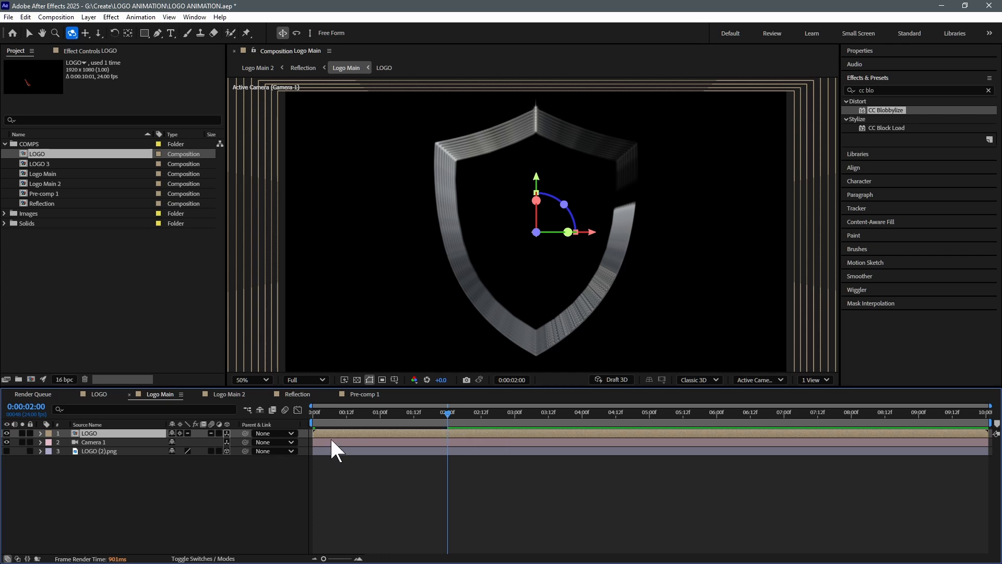
{"action": "left_click", "coordinate": [93, 442]}
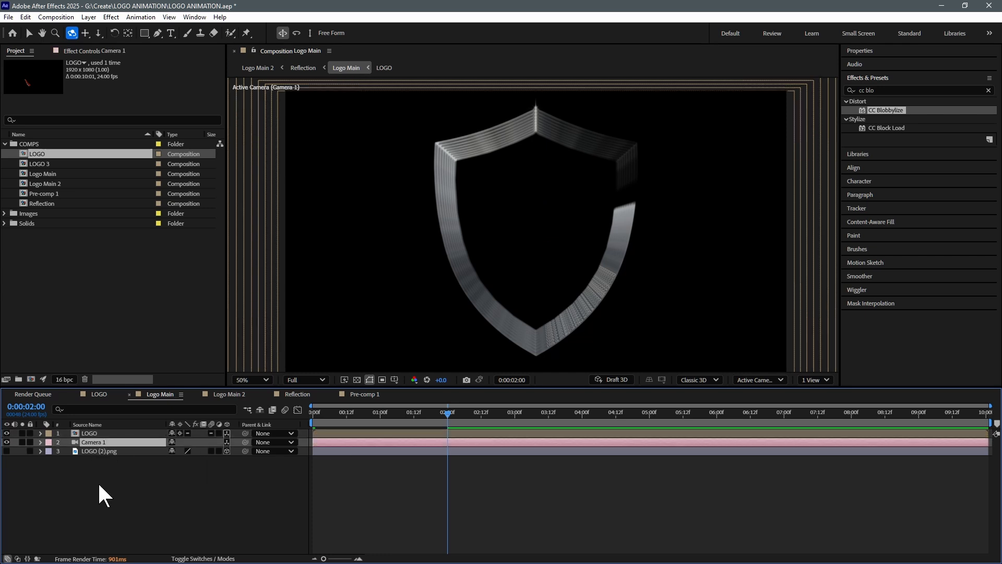
{"action": "left_click", "coordinate": [40, 443]}
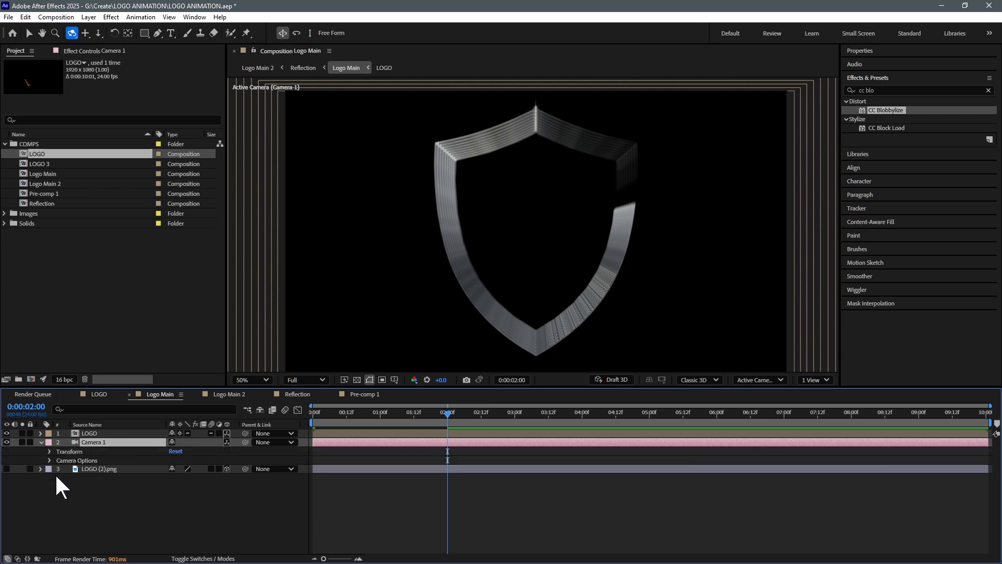
{"action": "left_click", "coordinate": [49, 450]}
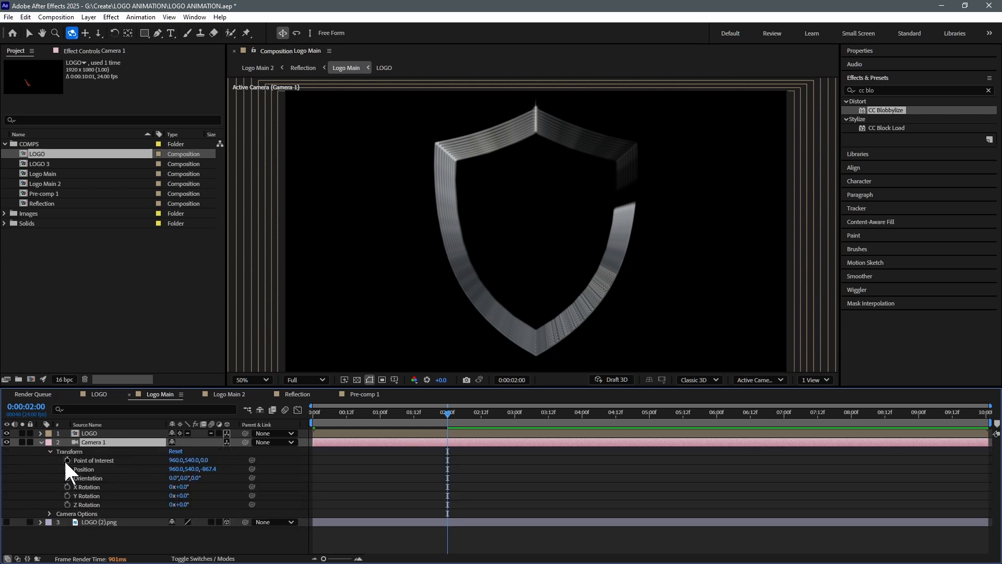
{"action": "left_click_drag", "start_coordinate": [67, 460], "coordinate": [67, 505]}
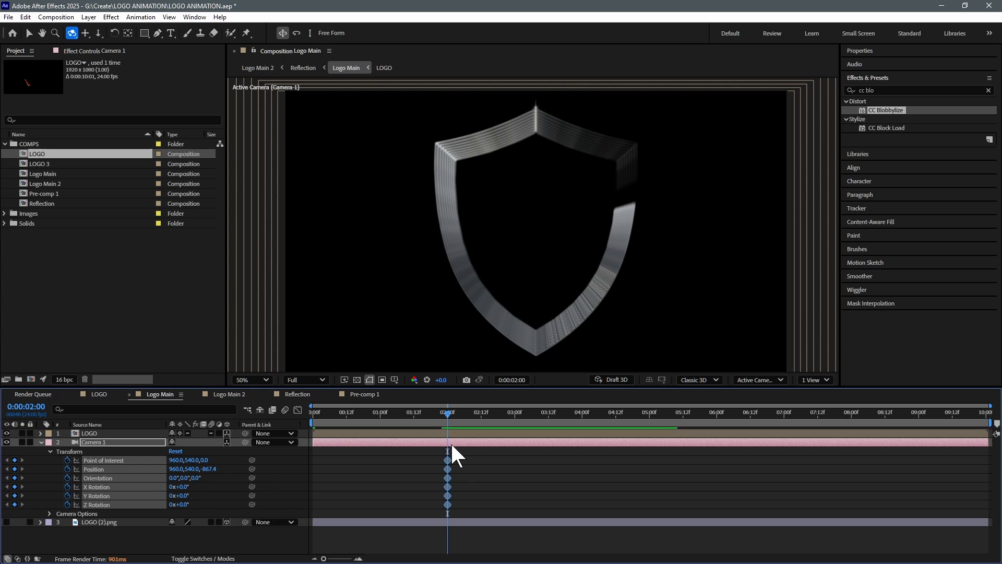
{"action": "left_click_drag", "start_coordinate": [381, 415], "coordinate": [308, 422]}
{"action": "left_click_drag", "start_coordinate": [486, 304], "coordinate": [534, 326]}
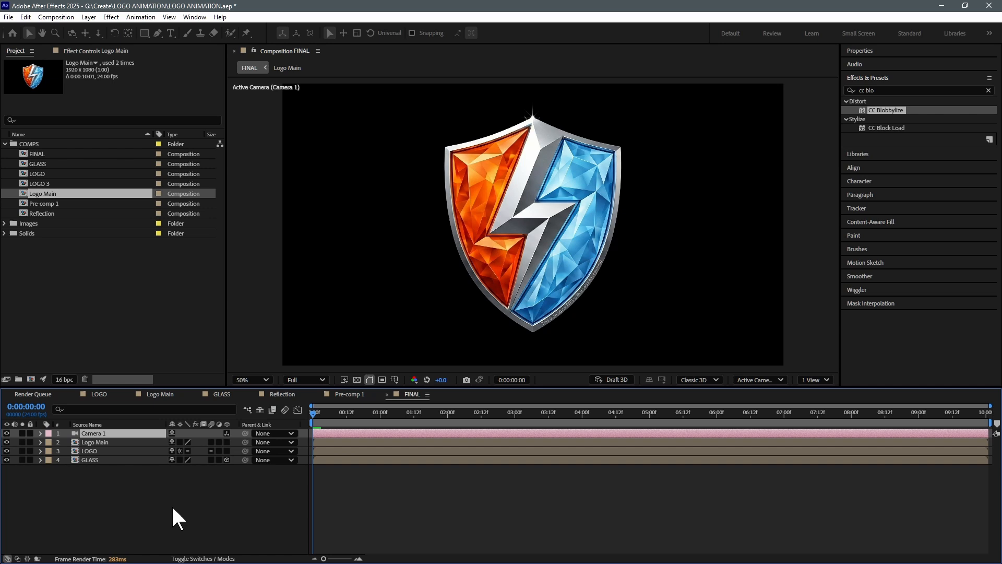
Add a null object to the FINAL composition above Camera 1
{"action": "key", "text": "v"}
{"action": "right_click", "coordinate": [114, 499]}
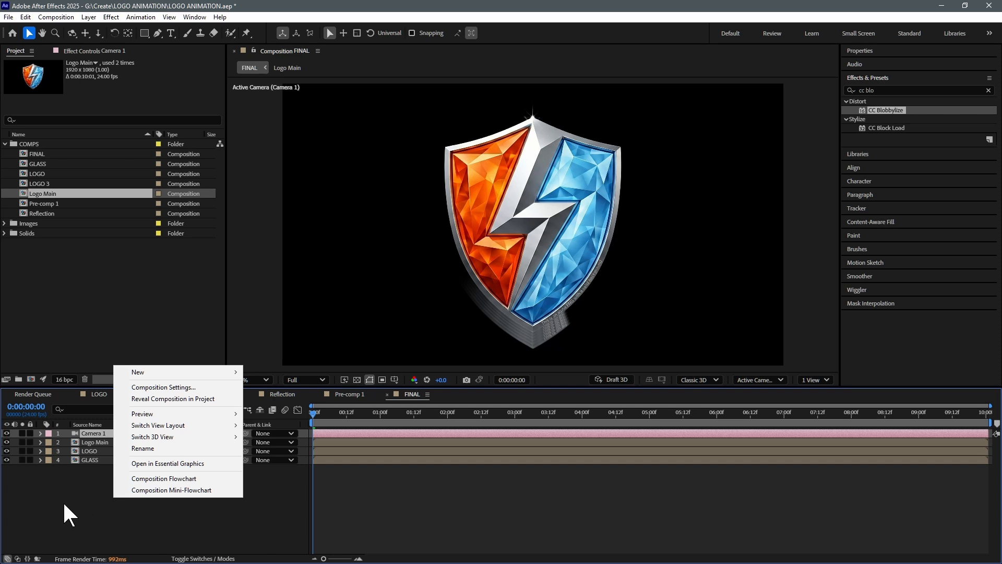
{"action": "mouse_move", "coordinate": [220, 372]}
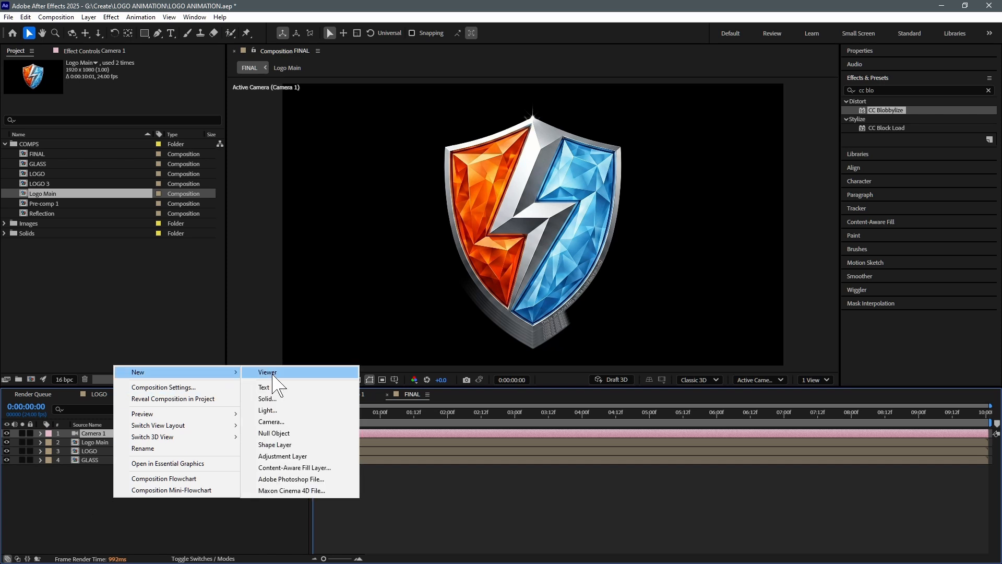
{"action": "left_click", "coordinate": [286, 433]}
{"action": "left_click", "coordinate": [326, 442]}
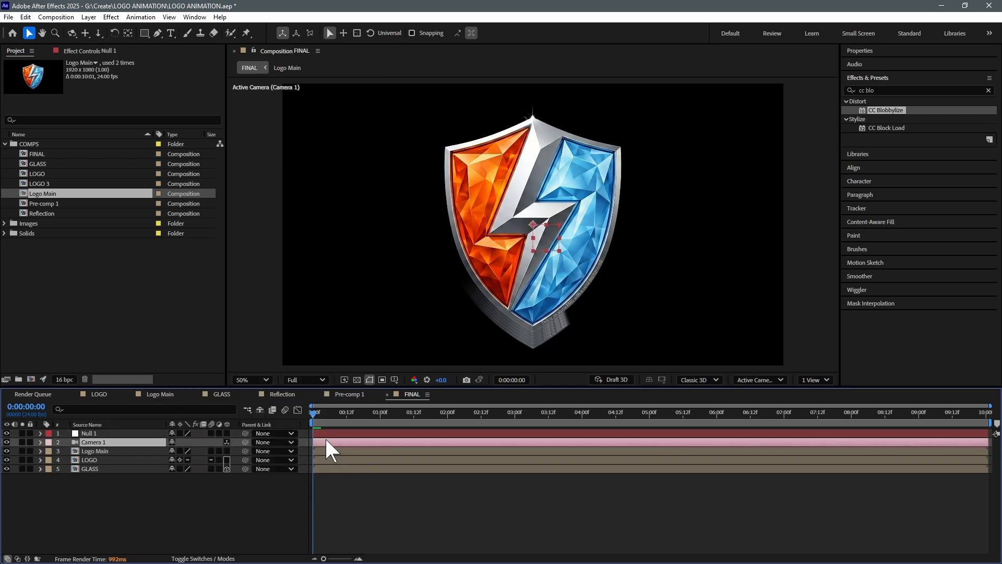
Keyframe the GLASS layer's opacity to fade in from 0% at 0:00:00:12 to 100% about half a second after that
{"action": "left_click_drag", "start_coordinate": [313, 413], "coordinate": [372, 412]}
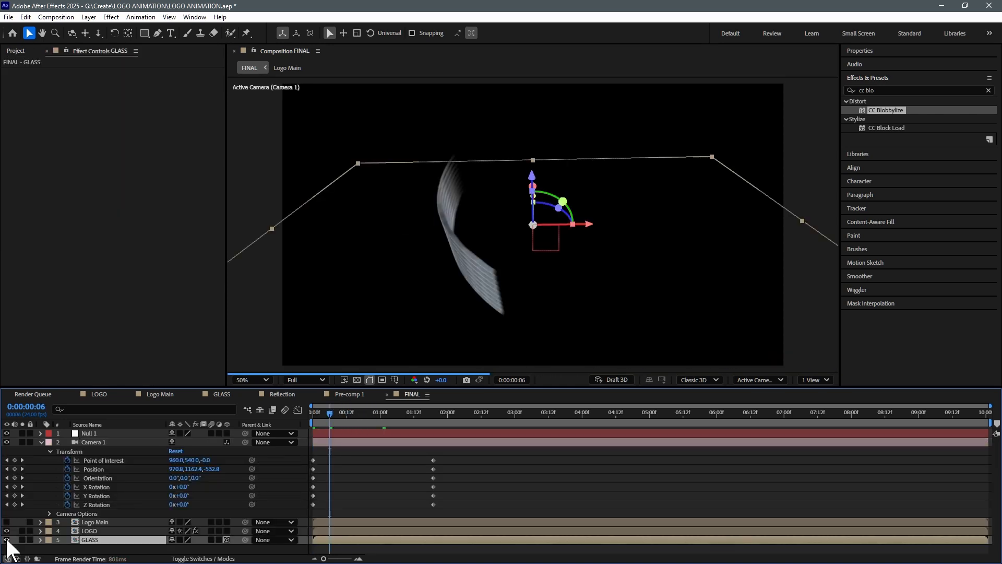
{"action": "left_click_drag", "start_coordinate": [331, 414], "coordinate": [383, 417]}
{"action": "left_click", "coordinate": [348, 413]}
{"action": "key", "text": "alt+shift+t"}
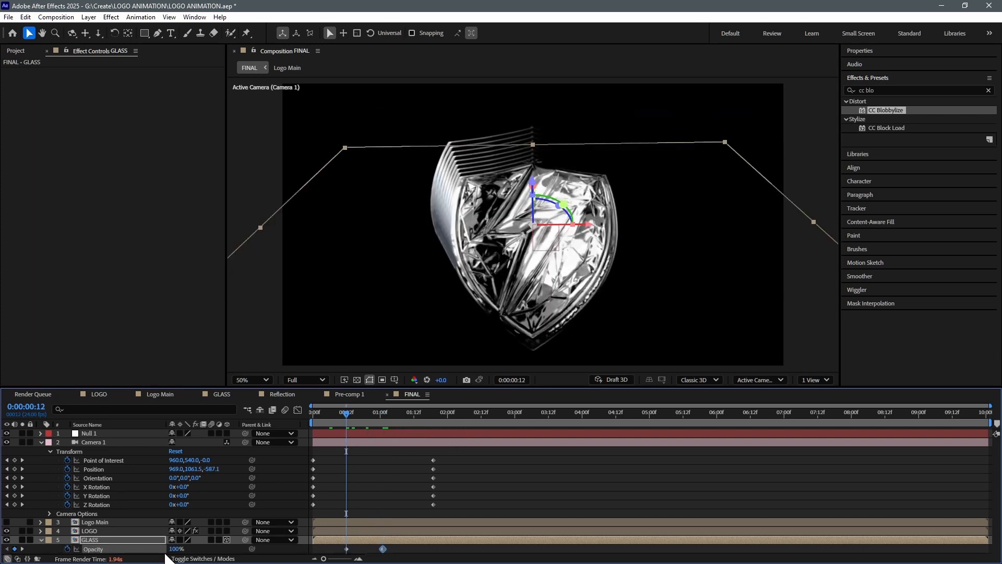
{"action": "left_click_drag", "start_coordinate": [170, 549], "coordinate": [131, 547]}
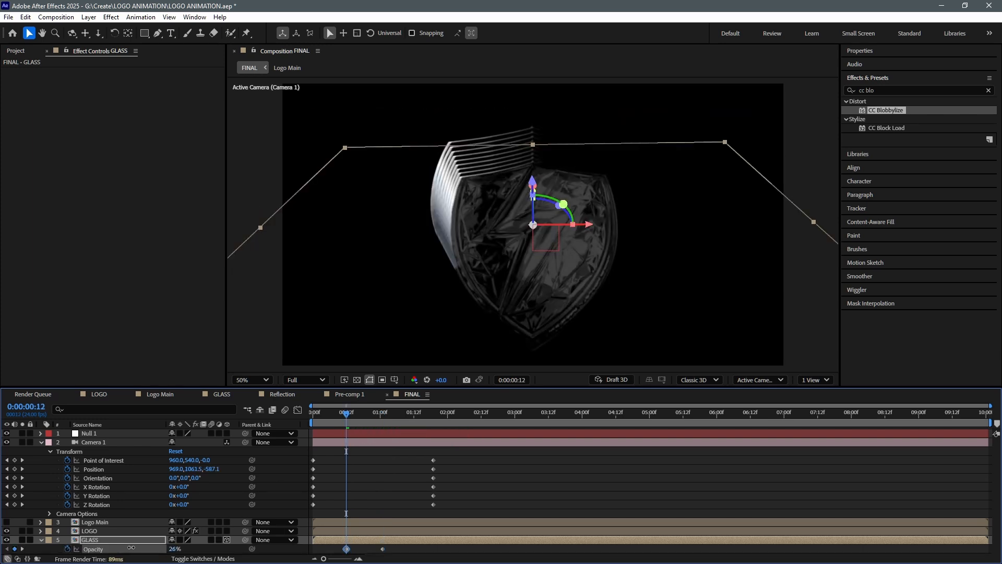
{"action": "left_click", "coordinate": [359, 413]}
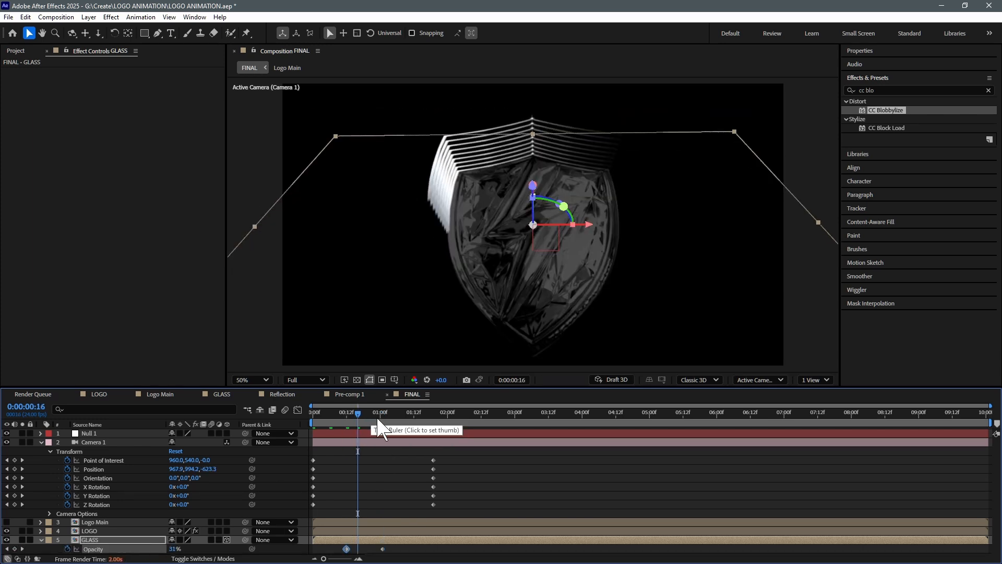
{"action": "left_click", "coordinate": [378, 419]}
{"action": "left_click", "coordinate": [401, 419]}
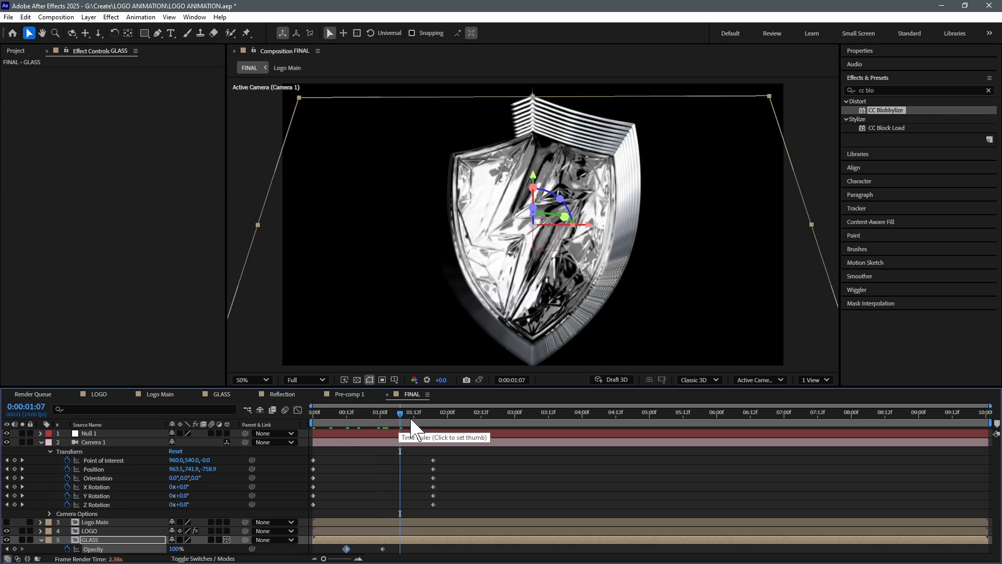
Shift the Logo Main layer so it starts at 0:00:00:22, make it visible, and turn it into a 3D layer
{"action": "left_click_drag", "start_coordinate": [325, 522], "coordinate": [370, 521]}
{"action": "left_click", "coordinate": [6, 521]}
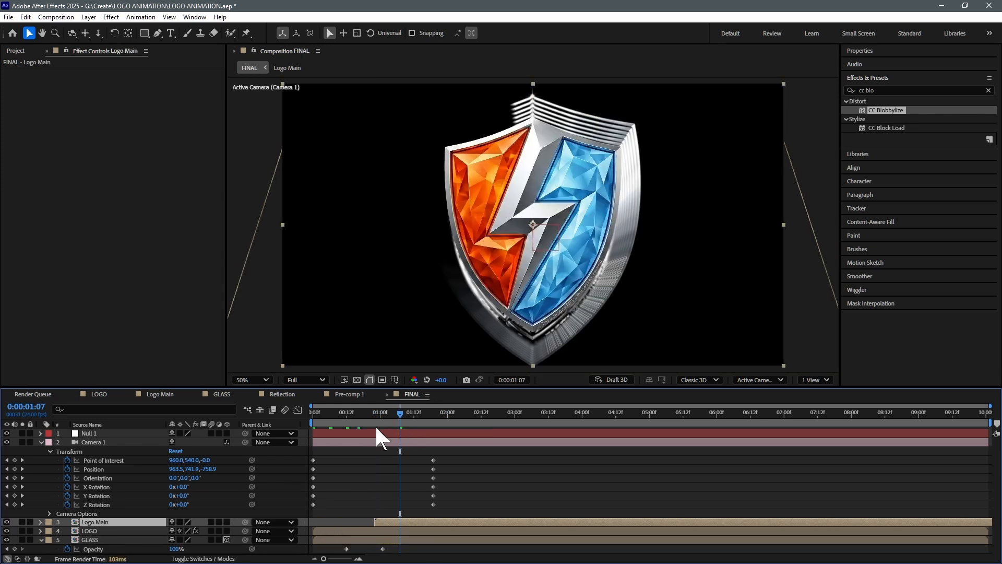
{"action": "left_click", "coordinate": [378, 412]}
{"action": "left_click", "coordinate": [227, 522]}
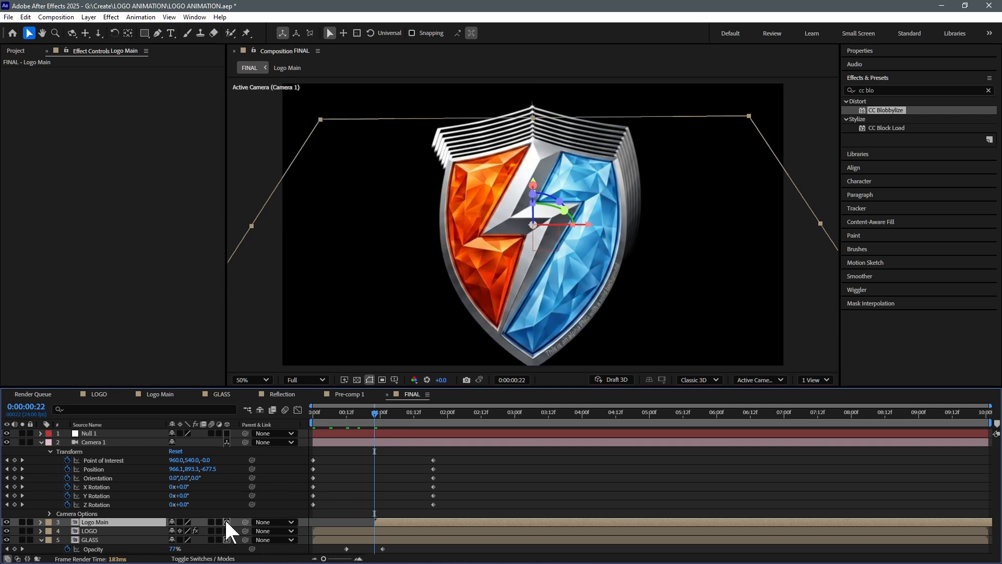
Place the GLASS layer above Logo Main and shift its opacity keyframes so the fade starts at 0:00:00:23
{"action": "left_click_drag", "start_coordinate": [92, 541], "coordinate": [92, 519]}
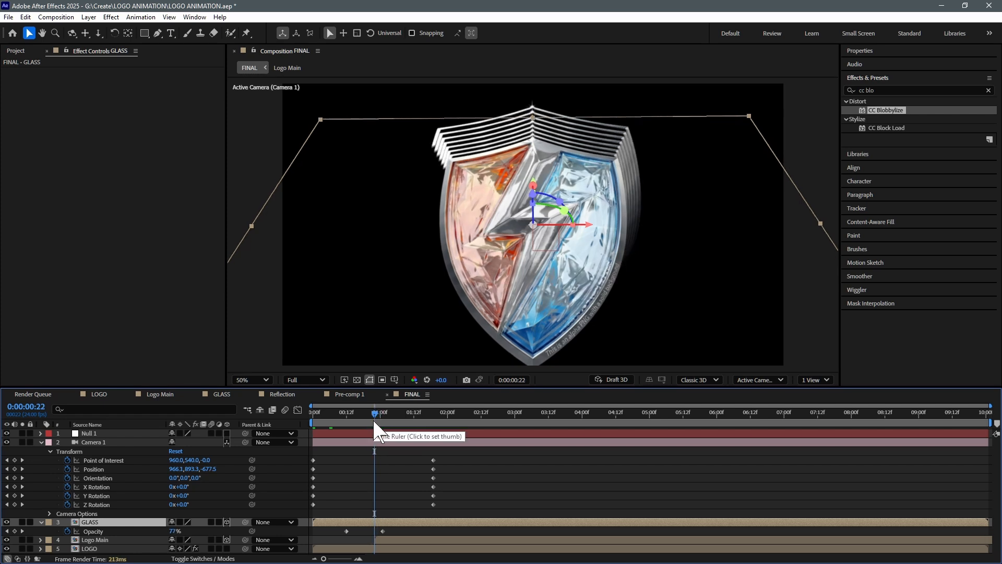
{"action": "mouse_move", "coordinate": [388, 527]}
{"action": "left_mouse_down"}
{"action": "mouse_move", "coordinate": [335, 528]}
{"action": "mouse_move", "coordinate": [379, 532]}
{"action": "left_mouse_up"}
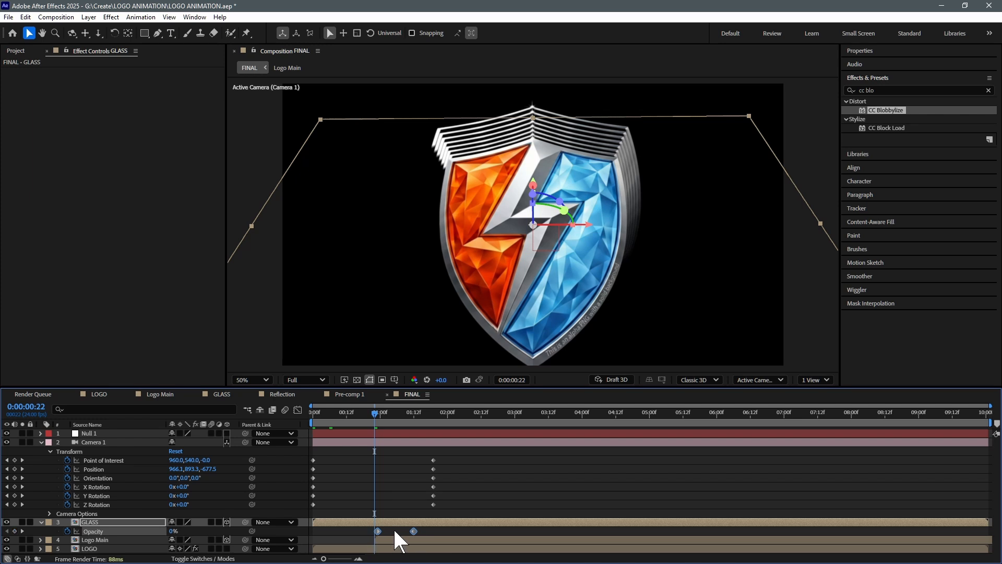
{"action": "left_click", "coordinate": [389, 519]}
{"action": "left_click_drag", "start_coordinate": [374, 414], "coordinate": [378, 412]}
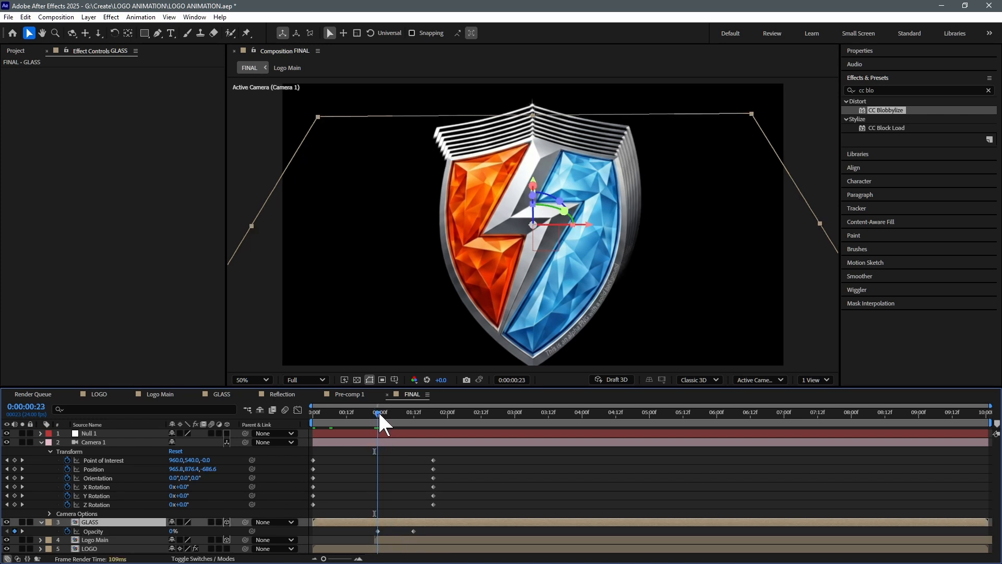
Set the GLASS layer's blending mode to Add
{"action": "key", "text": "F4"}
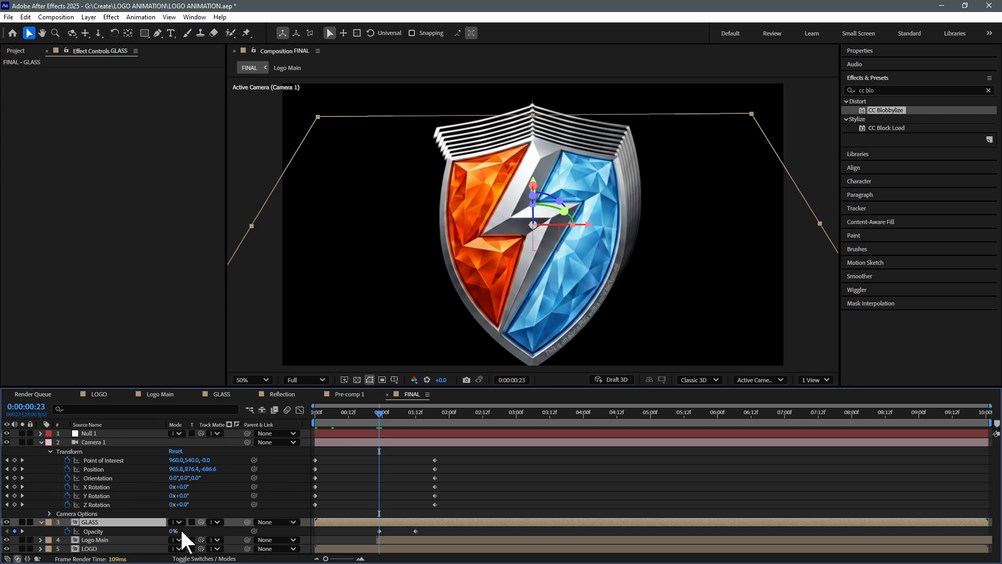
{"action": "left_click", "coordinate": [179, 521]}
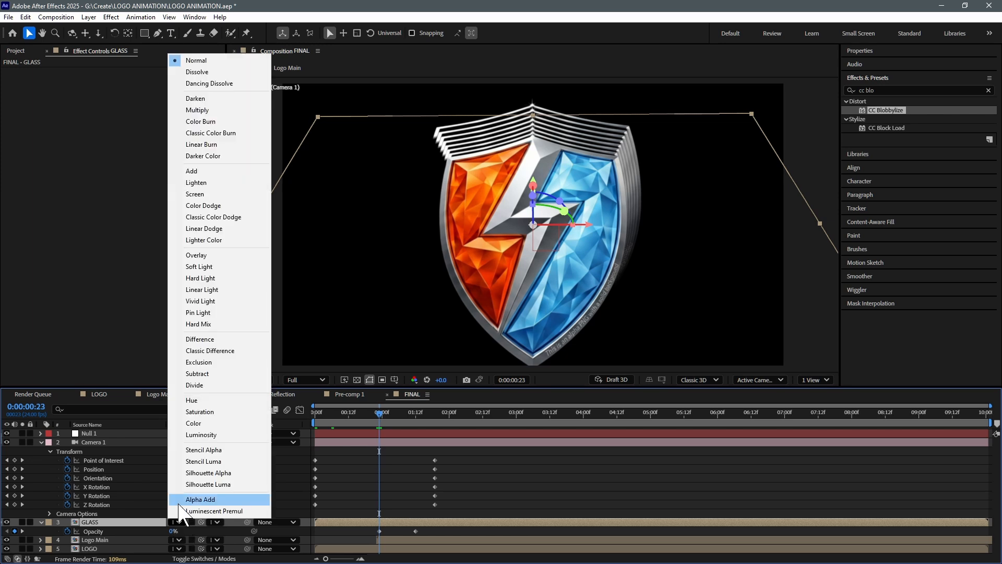
{"action": "left_click", "coordinate": [206, 172]}
{"action": "left_click_drag", "start_coordinate": [380, 424], "coordinate": [393, 425]}
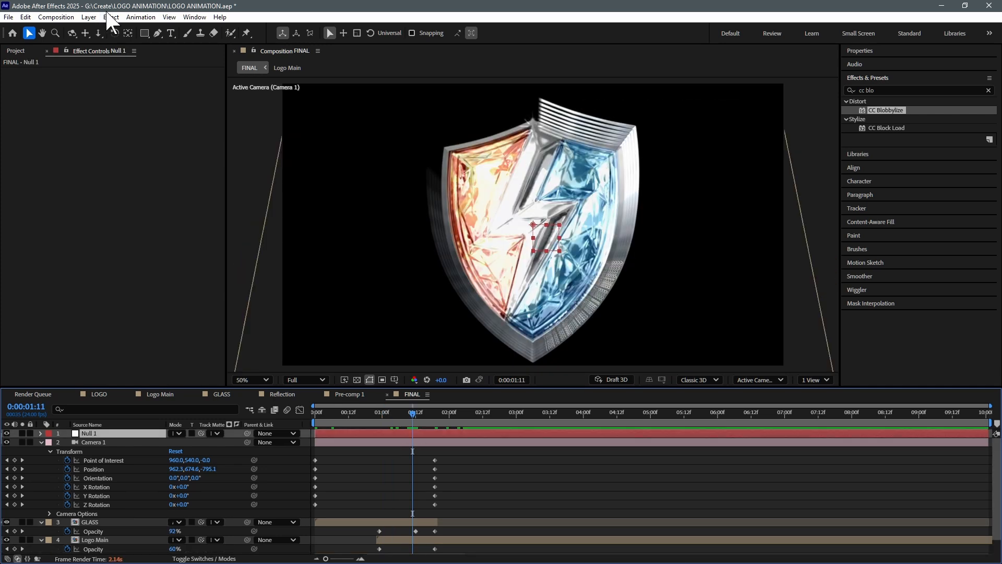
Apply a Slider Control expression effect to Null 1
{"action": "left_click", "coordinate": [113, 19]}
{"action": "mouse_move", "coordinate": [157, 174]}
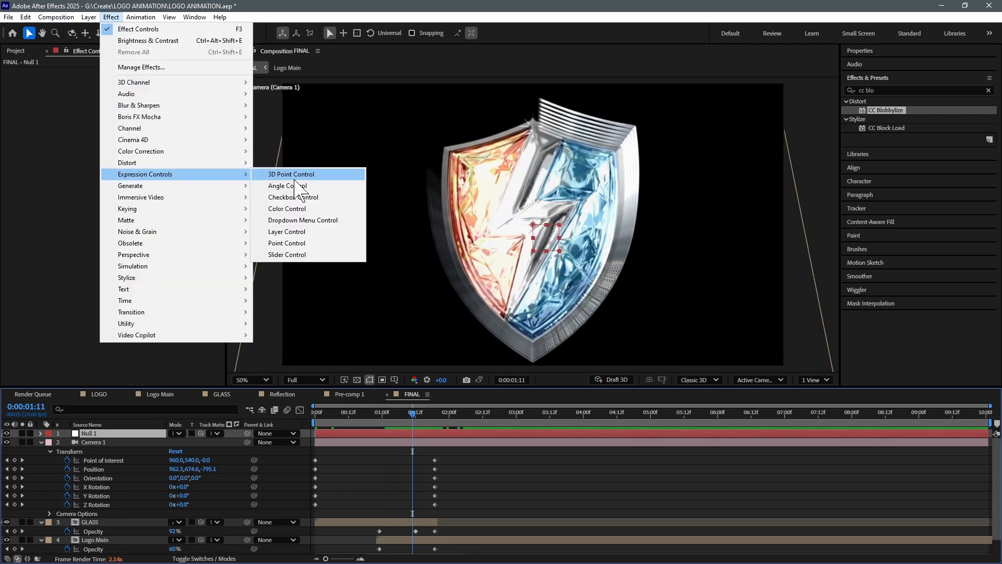
{"action": "left_click", "coordinate": [292, 254]}
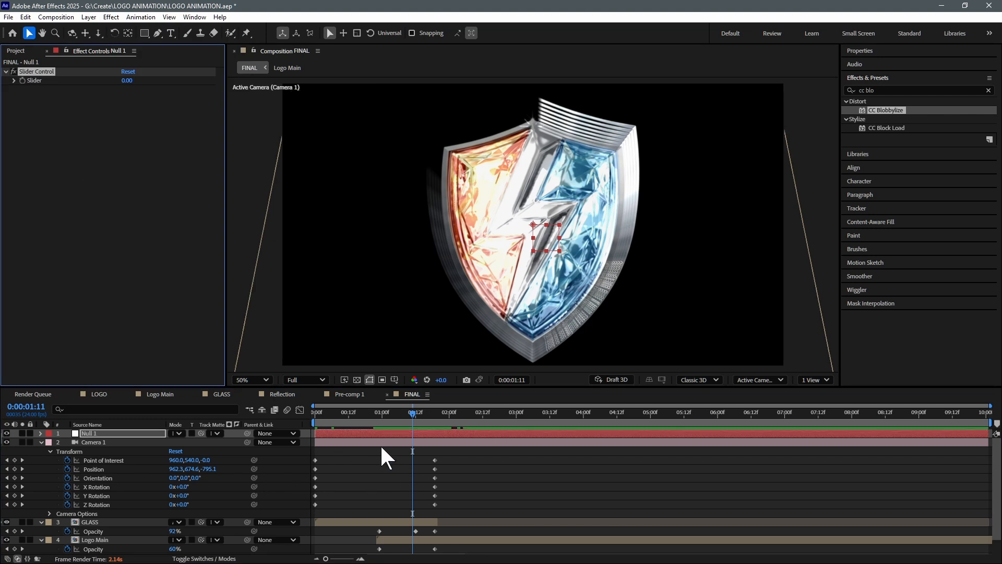
Add an expression to Null 1's position with amp linked to the Slider Control's slider and freq = 15
{"action": "left_click", "coordinate": [109, 434]}
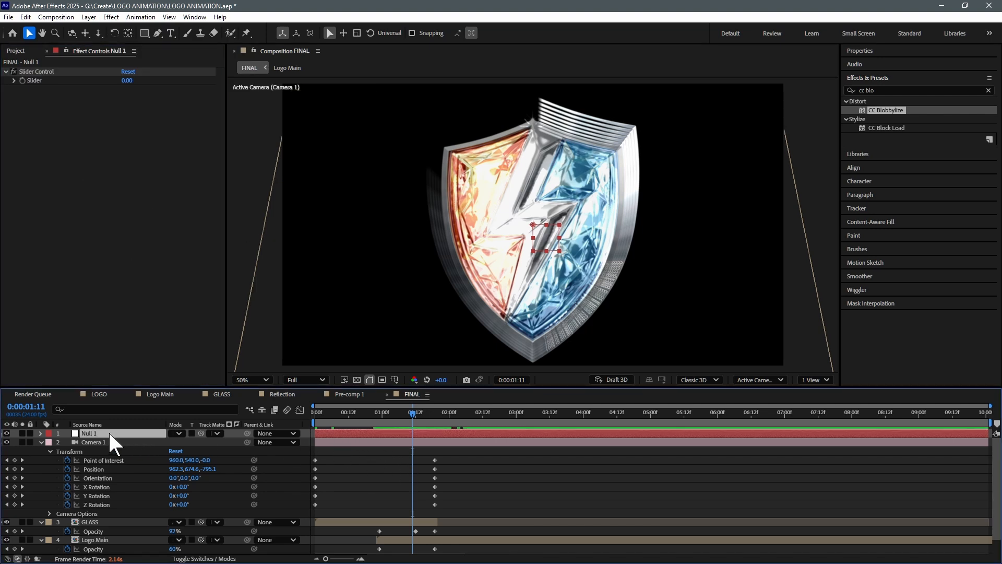
{"action": "key", "text": "p"}
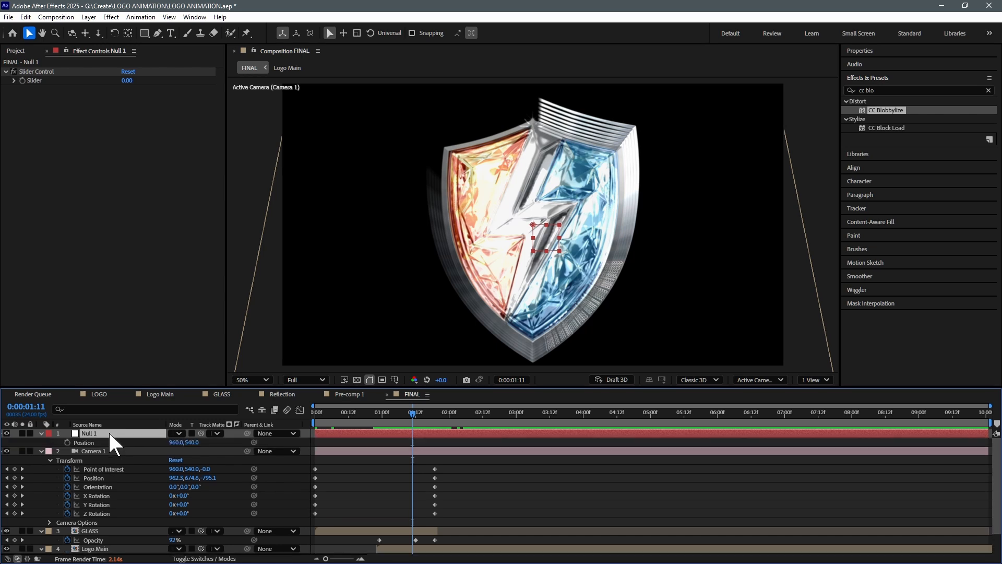
{"action": "left_click", "coordinate": [67, 442], "text": "alt"}
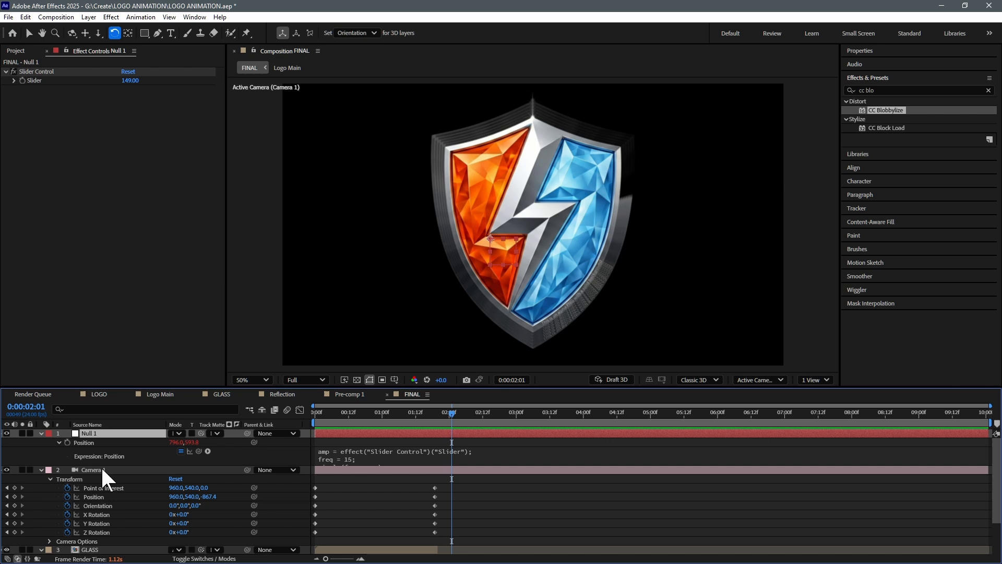
Parent Camera 1 to Null 1 and check the camera shake at several points of the animation
{"action": "left_click", "coordinate": [107, 473]}
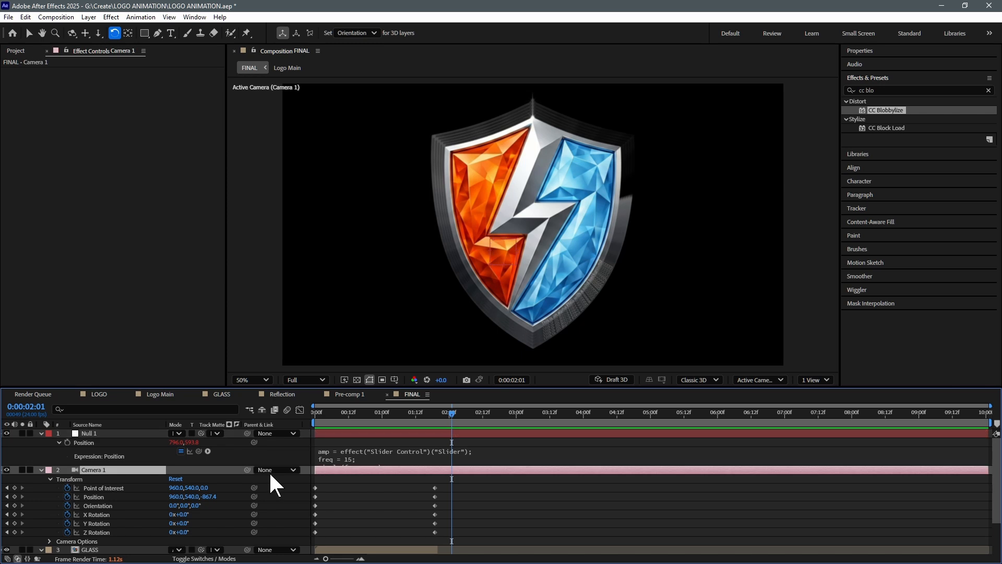
{"action": "left_click_drag", "start_coordinate": [247, 470], "coordinate": [99, 434]}
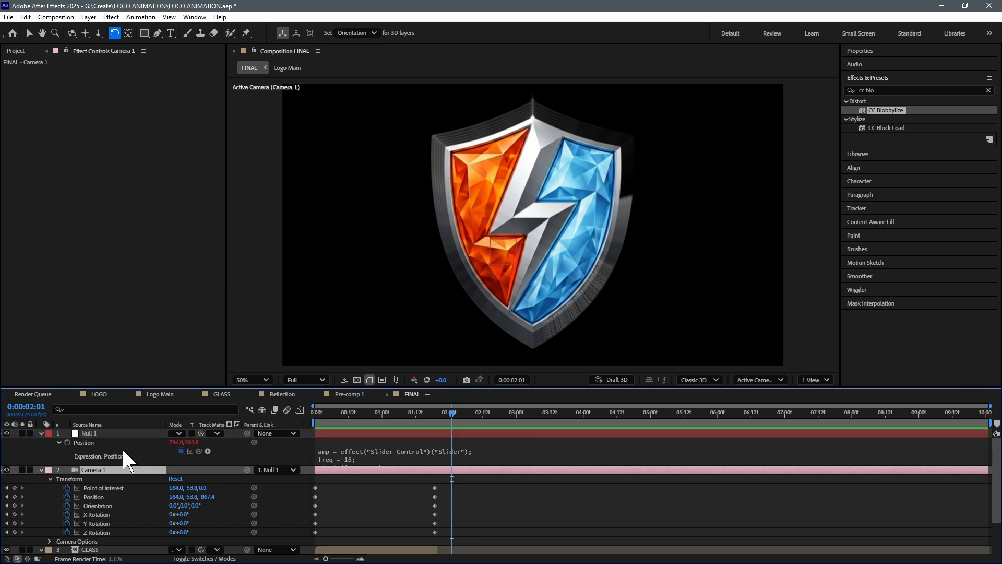
{"action": "left_click", "coordinate": [377, 420]}
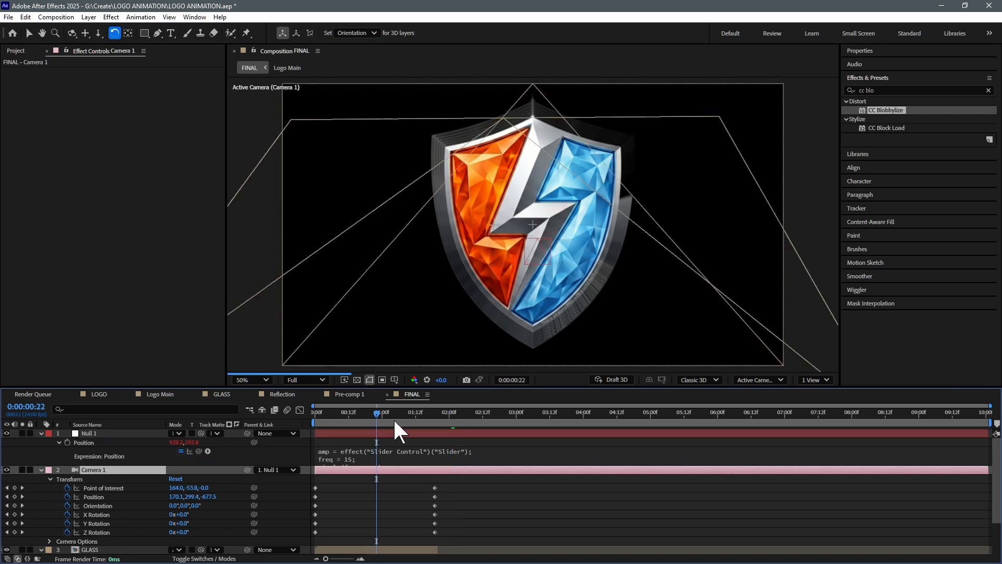
{"action": "left_click", "coordinate": [424, 421]}
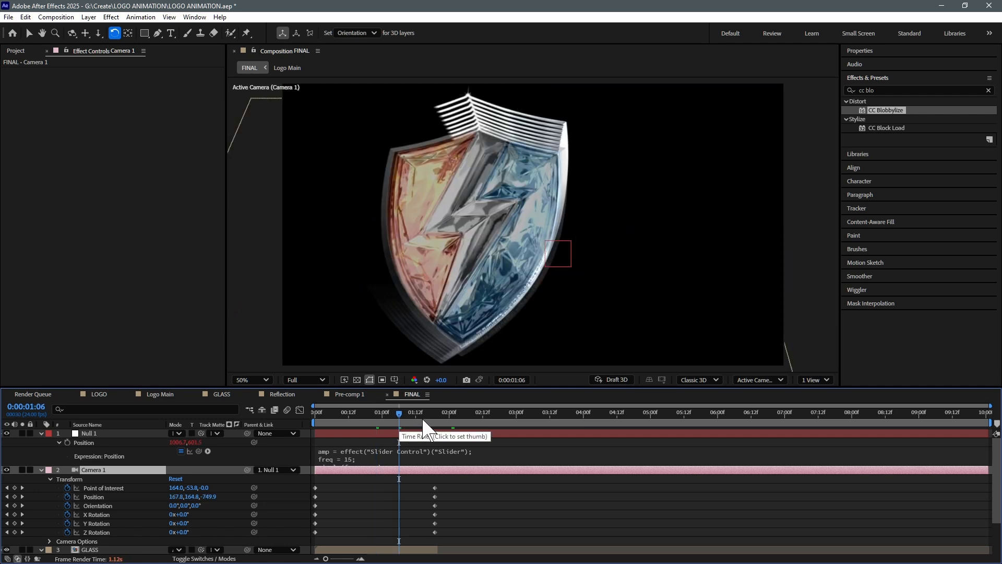
{"action": "left_click", "coordinate": [435, 421]}
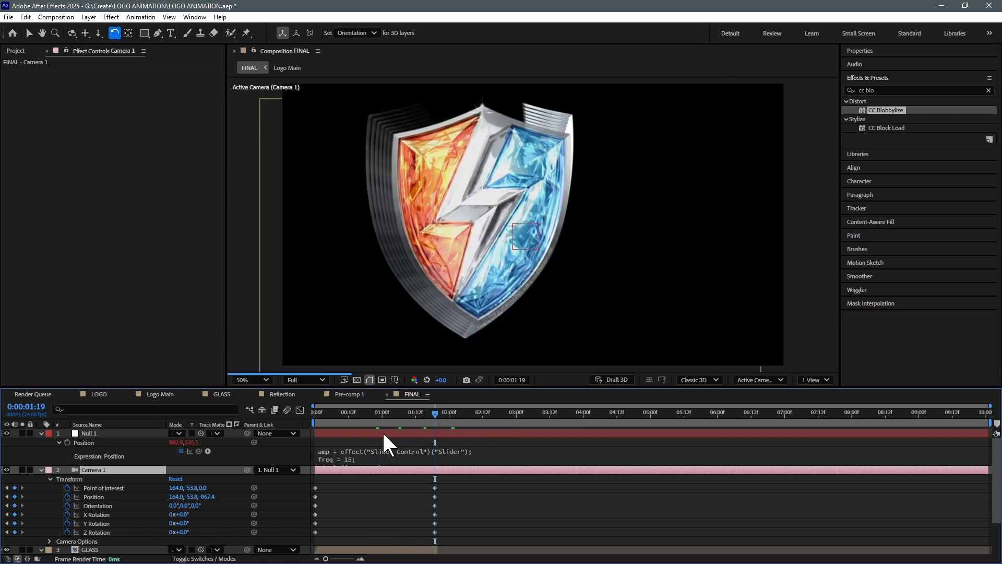
Keyframe Null 1's slider at 0:00:01:15 with a value of 0
{"action": "left_click", "coordinate": [400, 433]}
{"action": "left_click_drag", "start_coordinate": [400, 434], "coordinate": [425, 420]}
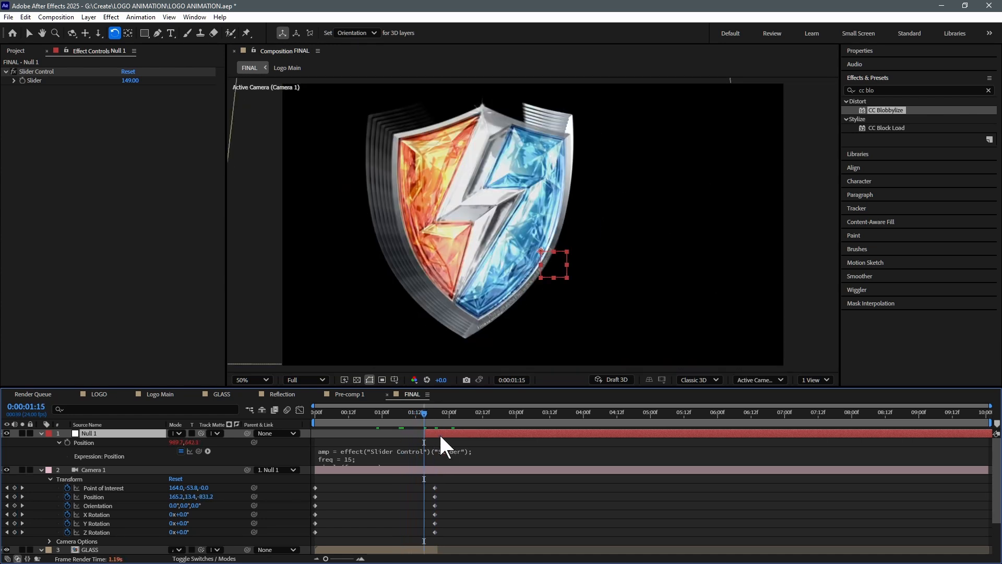
{"action": "left_click", "coordinate": [36, 72]}
{"action": "left_click_drag", "start_coordinate": [134, 81], "coordinate": [131, 85]}
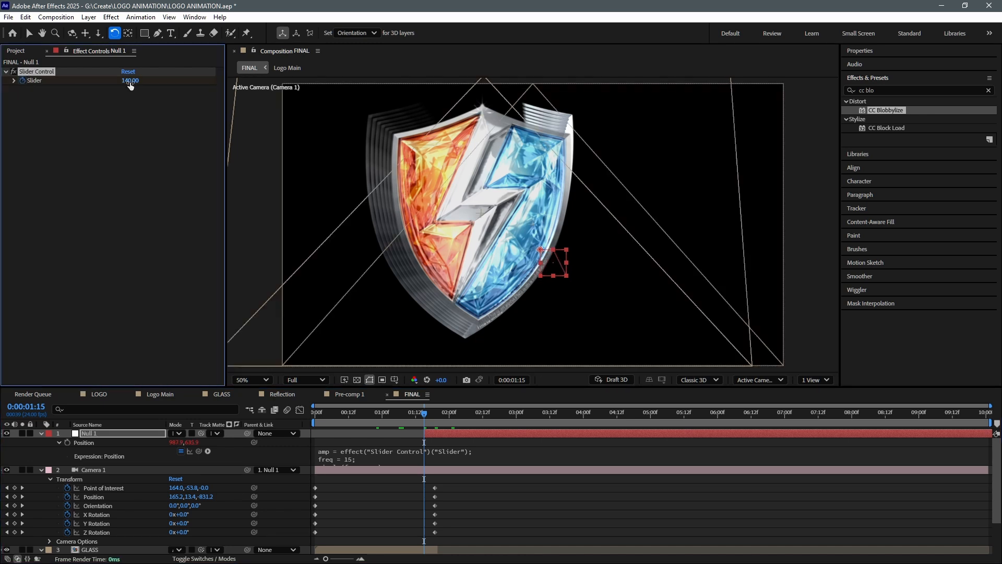
{"action": "left_click", "coordinate": [130, 82]}
{"action": "type", "text": "9"}
{"action": "key", "text": "Return"}
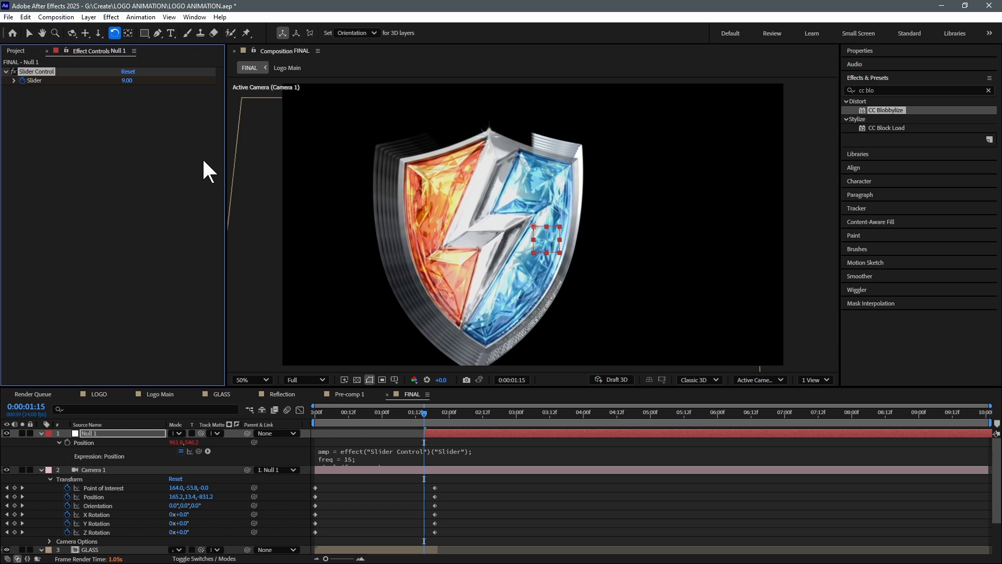
{"action": "left_click", "coordinate": [126, 81]}
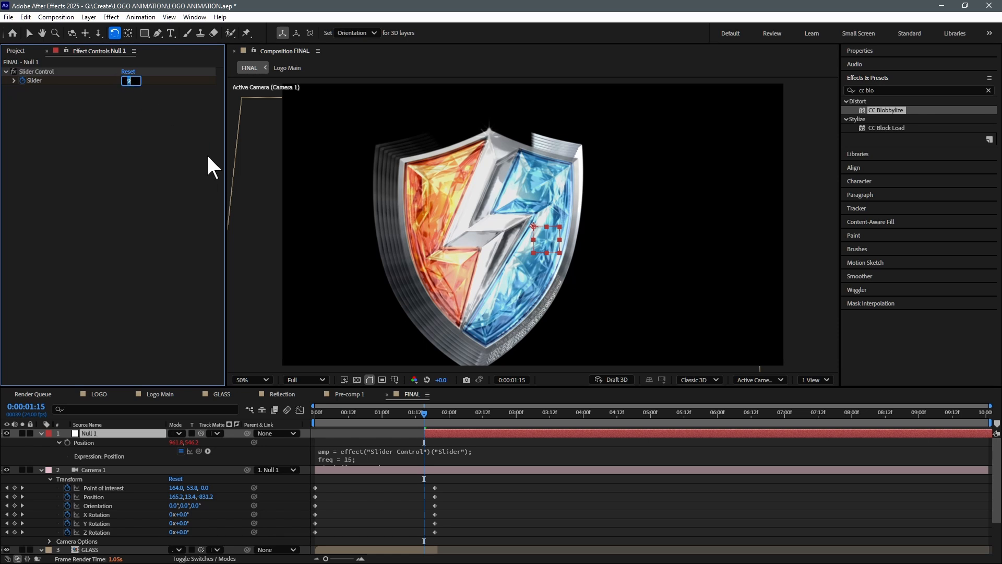
{"action": "type", "text": "9"}
{"action": "key", "text": "Return"}
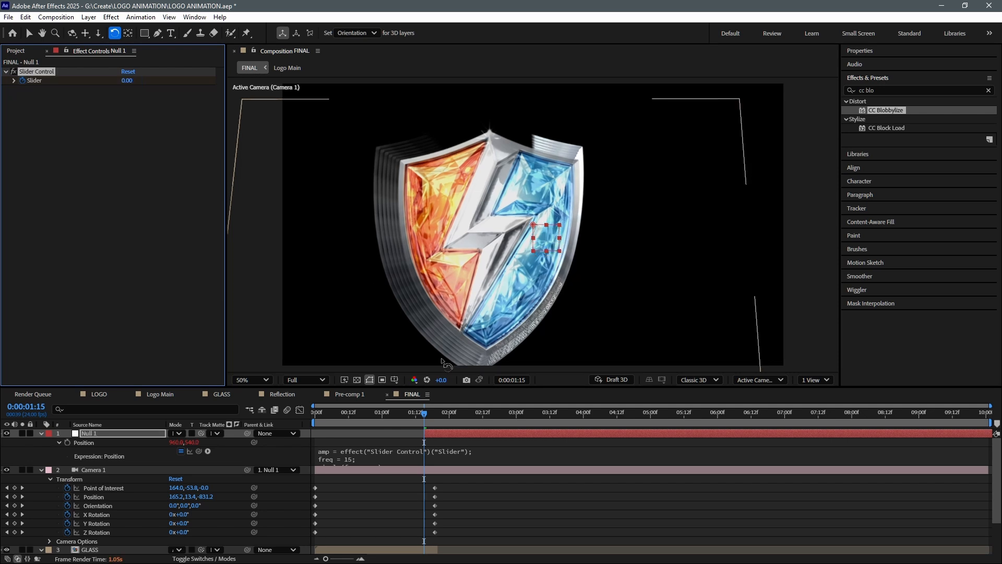
Set Null 1's slider to 12 at 0:00:01:21
{"action": "left_click_drag", "start_coordinate": [426, 416], "coordinate": [442, 416]}
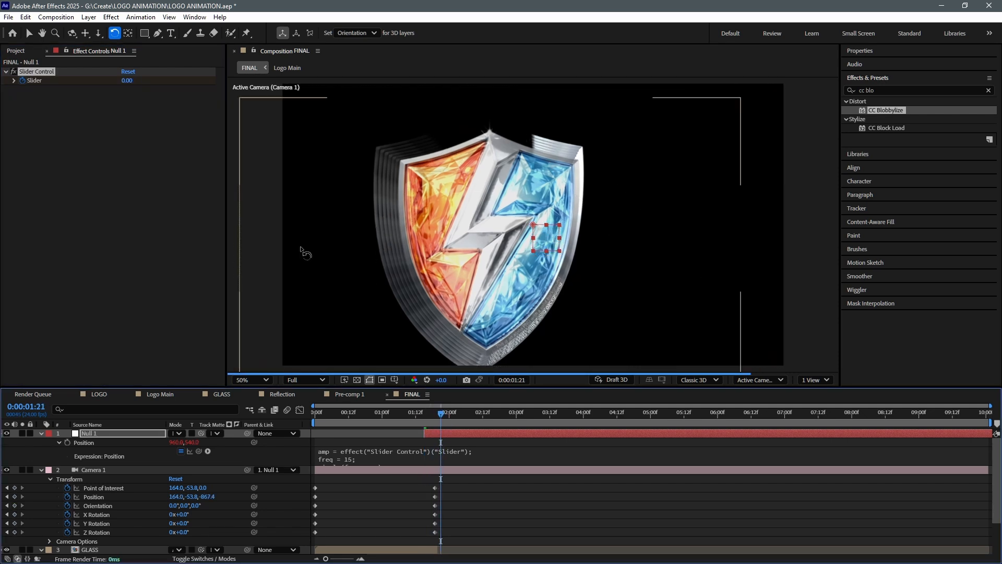
{"action": "left_click", "coordinate": [127, 81]}
{"action": "type", "text": "12"}
{"action": "left_click", "coordinate": [135, 208]}
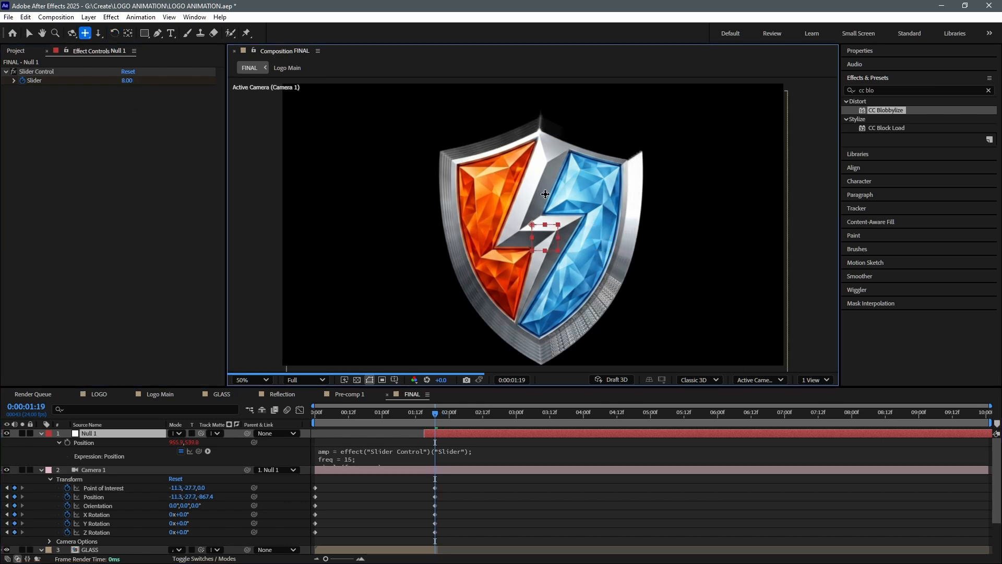
Pan Camera 1 at its 0:00:01:19 keyframe to recentre the shield in the frame
{"action": "left_click_drag", "start_coordinate": [546, 201], "coordinate": [543, 194]}
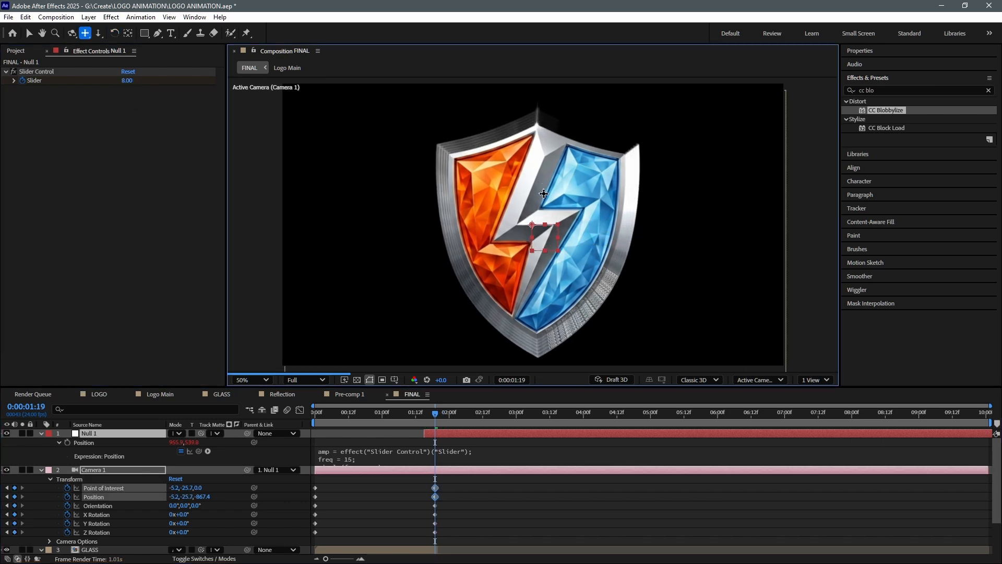
{"action": "left_click", "coordinate": [90, 470]}
{"action": "left_click_drag", "start_coordinate": [322, 411], "coordinate": [291, 418]}
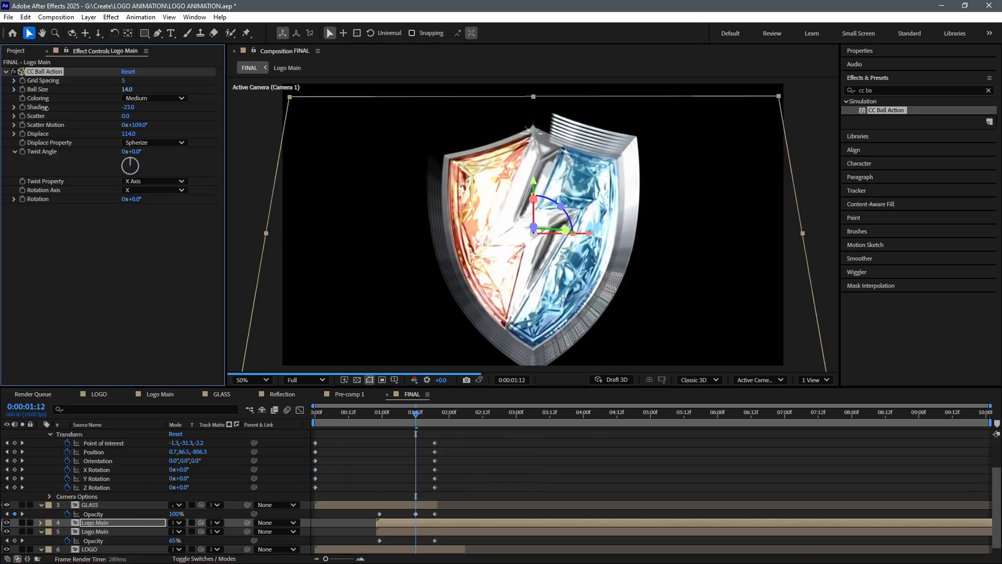
Try a CC Ball Action Rotation of 68° on the Logo Main particle layer at 0:00:01:09, and undo it
{"action": "left_click", "coordinate": [374, 418]}
{"action": "left_click_drag", "start_coordinate": [374, 421], "coordinate": [408, 413]}
{"action": "key", "text": "comma"}
{"action": "key", "text": "period"}
{"action": "left_click_drag", "start_coordinate": [129, 137], "coordinate": [167, 200]}
{"action": "key", "text": "ctrl+z"}
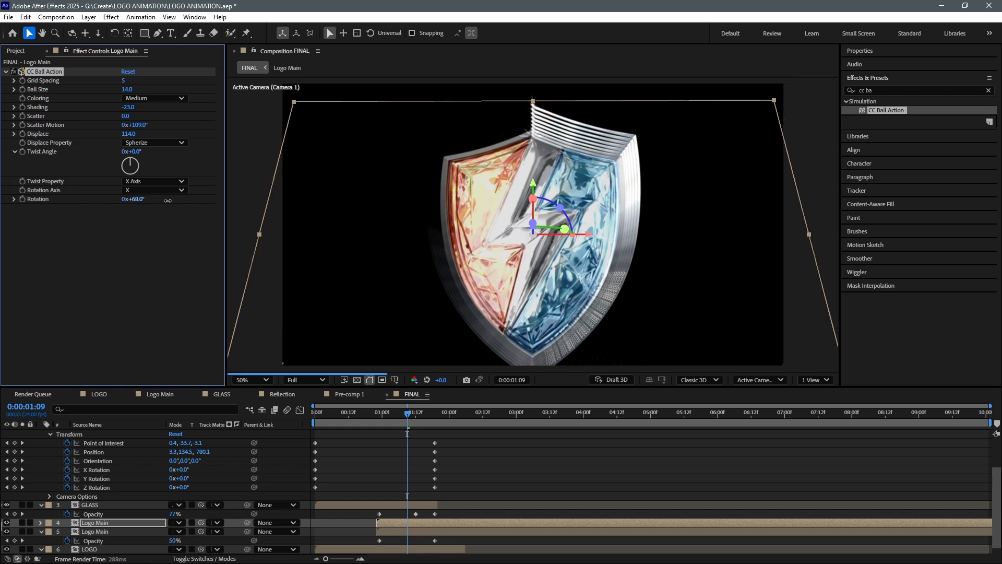
{"action": "key", "text": "ctrl+z"}
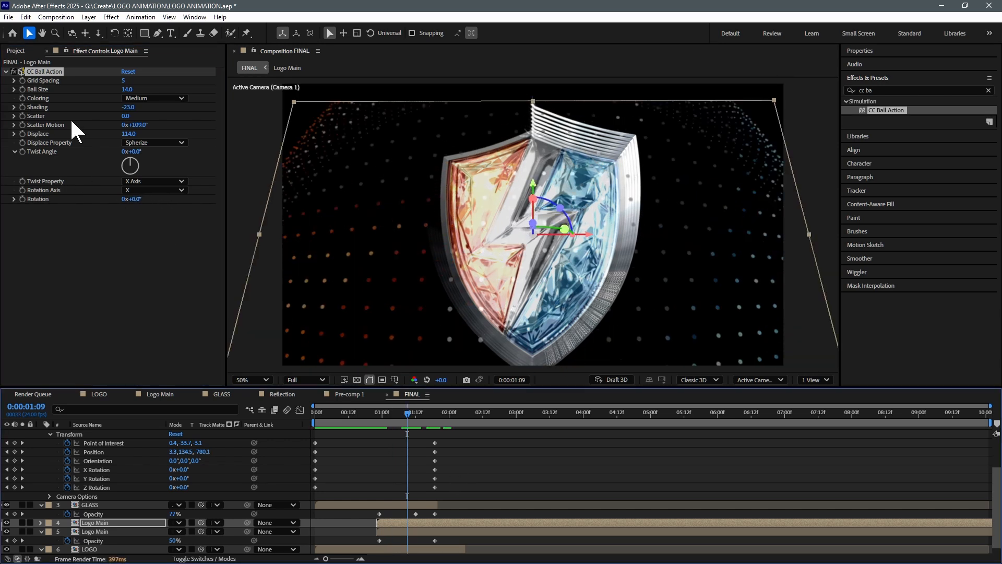
Set the CC Ball Action Scatter to 83 and check the particles between 0:00:00:22 and 0:00:01:18
{"action": "left_click_drag", "start_coordinate": [127, 120], "coordinate": [170, 120]}
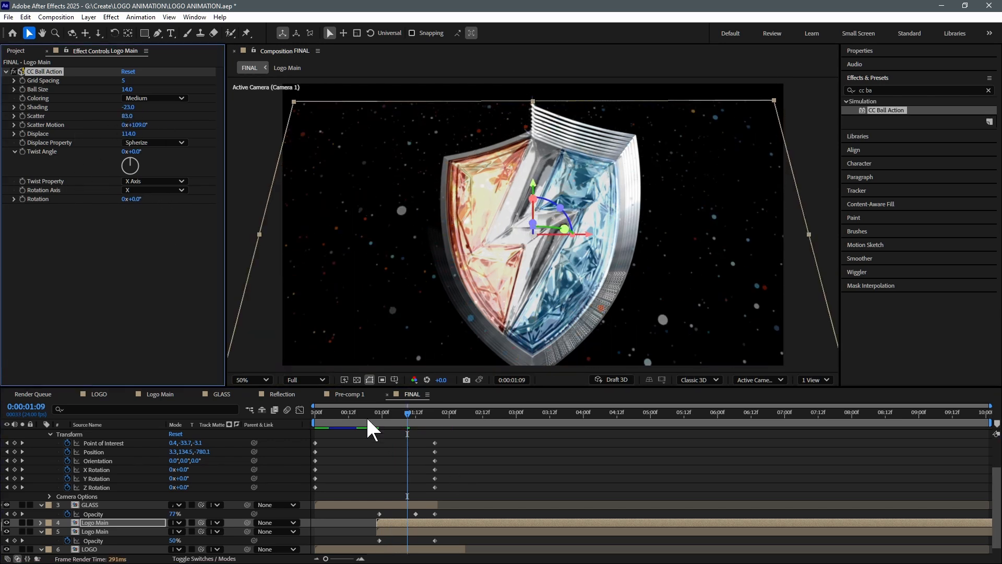
{"action": "left_click_drag", "start_coordinate": [365, 415], "coordinate": [377, 416]}
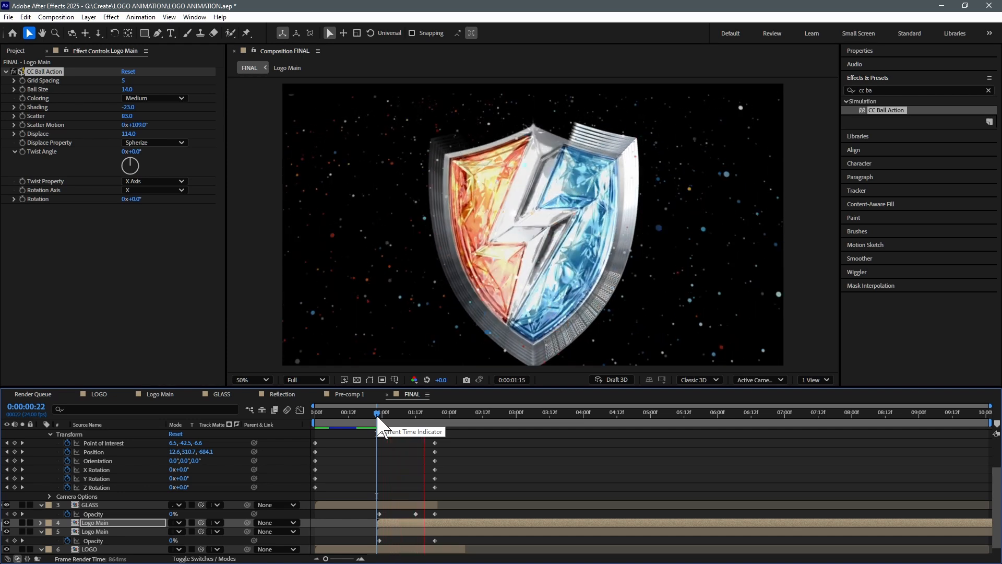
{"action": "left_click_drag", "start_coordinate": [376, 413], "coordinate": [527, 414]}
{"action": "left_click_drag", "start_coordinate": [391, 420], "coordinate": [432, 417]}
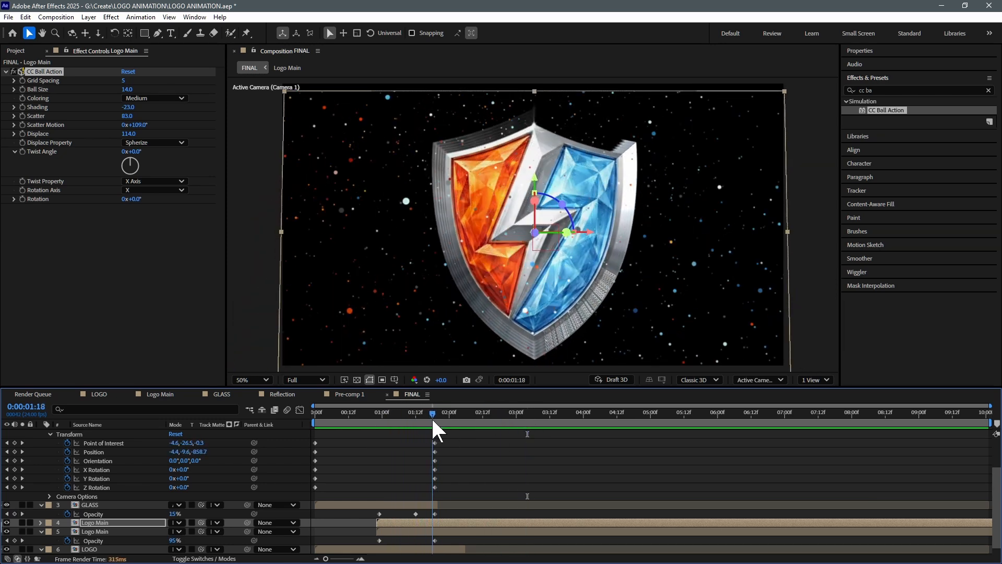
Try moving the Logo Main particle layer one level down with a CC Ball Action Twist Angle of 29°
{"action": "key", "text": "ctrl+bracketleft"}
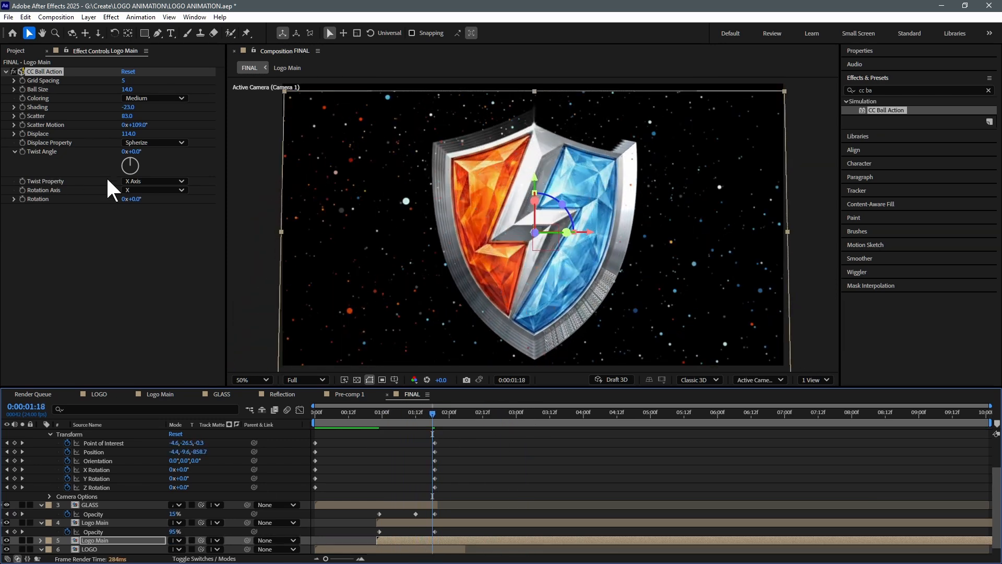
{"action": "left_click_drag", "start_coordinate": [132, 161], "coordinate": [131, 159]}
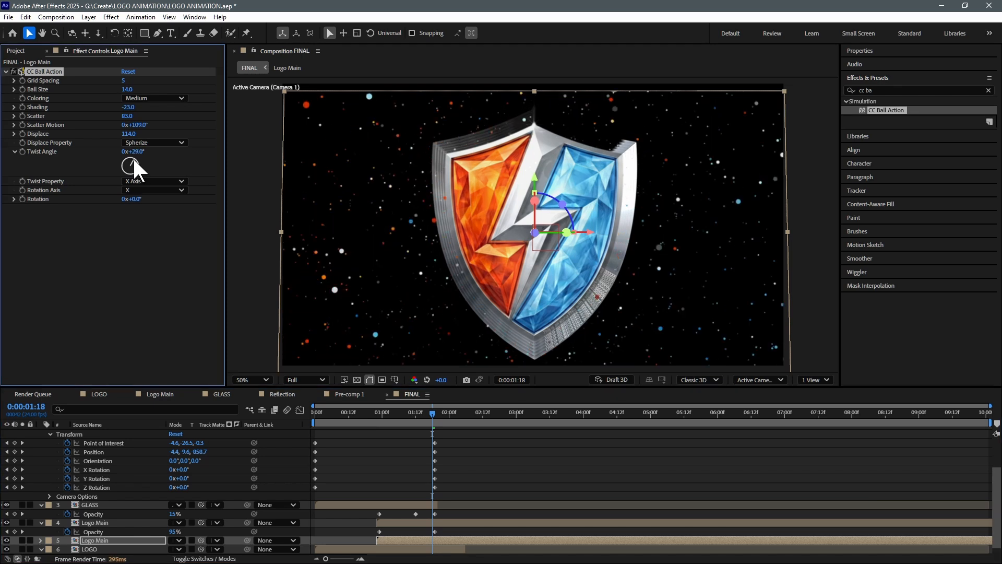
{"action": "key", "text": "ctrl+z"}
{"action": "key", "text": "ctrl+z"}
Play back the scattered particle animation from 0:00:00:22 and again from the start of the composition
{"action": "left_click_drag", "start_coordinate": [409, 414], "coordinate": [376, 413]}
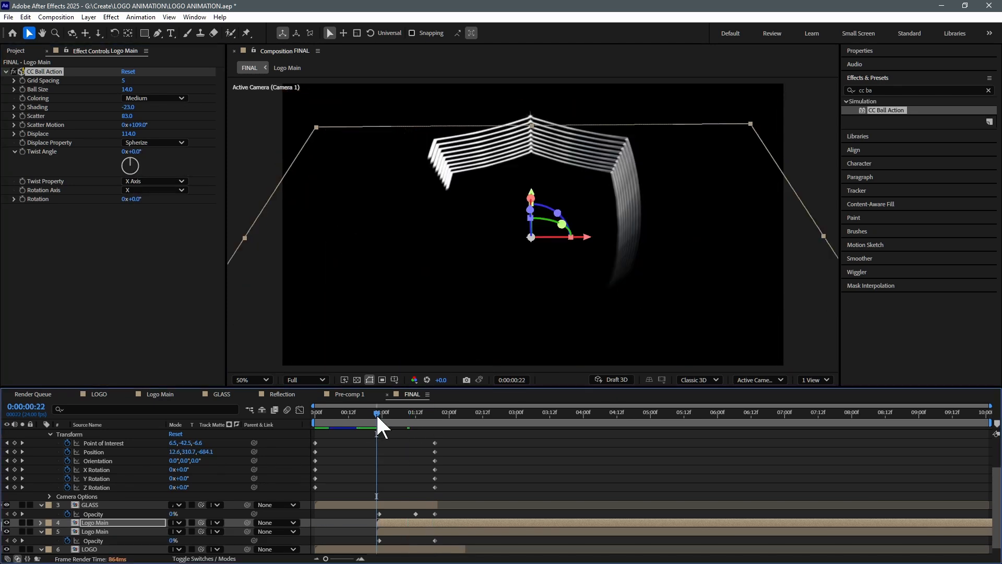
{"action": "key", "text": "space"}
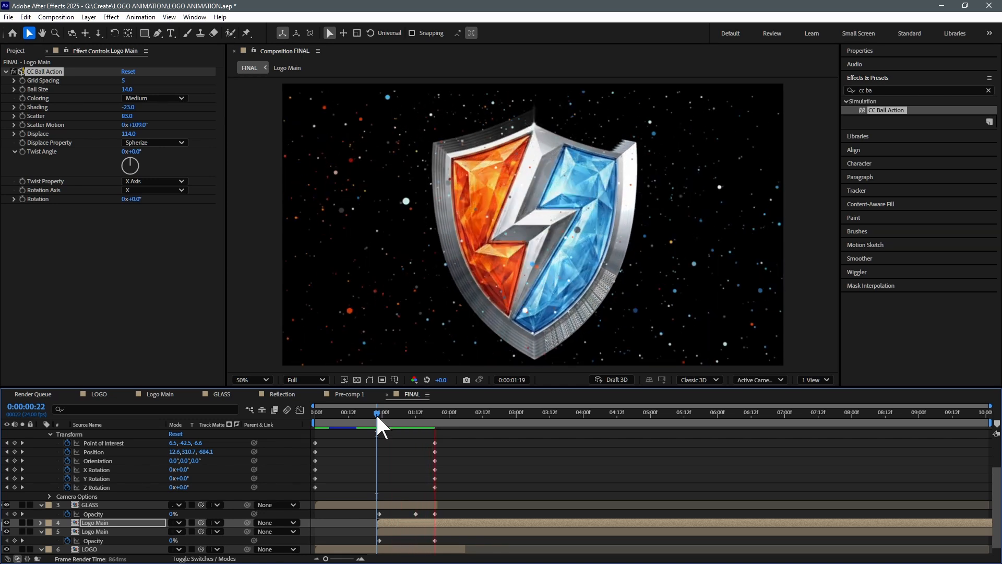
{"action": "key", "text": "space"}
{"action": "left_click_drag", "start_coordinate": [345, 411], "coordinate": [302, 415]}
{"action": "key", "text": "space"}
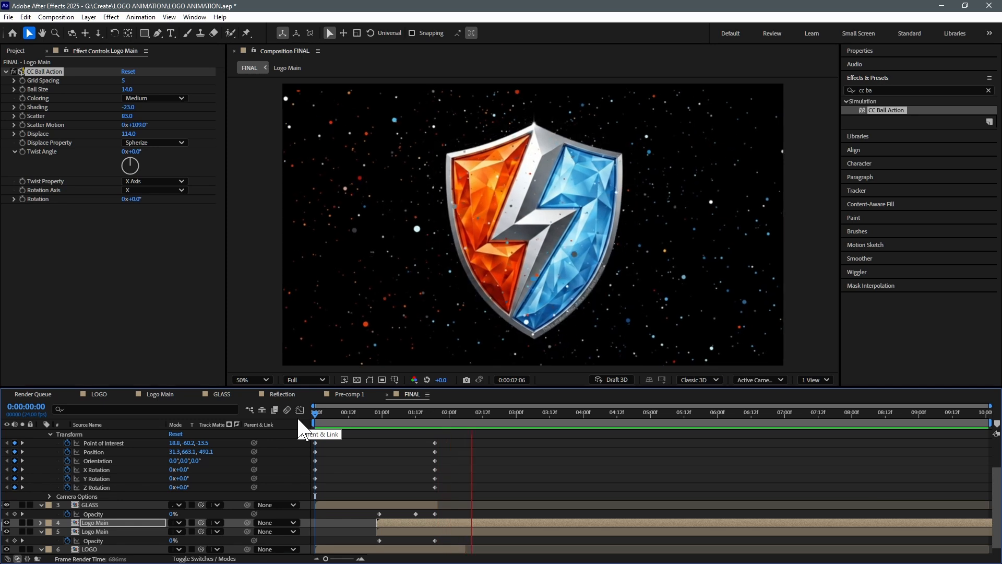
{"action": "key", "text": "space"}
Add a new shape layer and trace the shield's lightning bolt as a white-filled shape
{"action": "right_click", "coordinate": [494, 450]}
{"action": "mouse_move", "coordinate": [543, 328]}
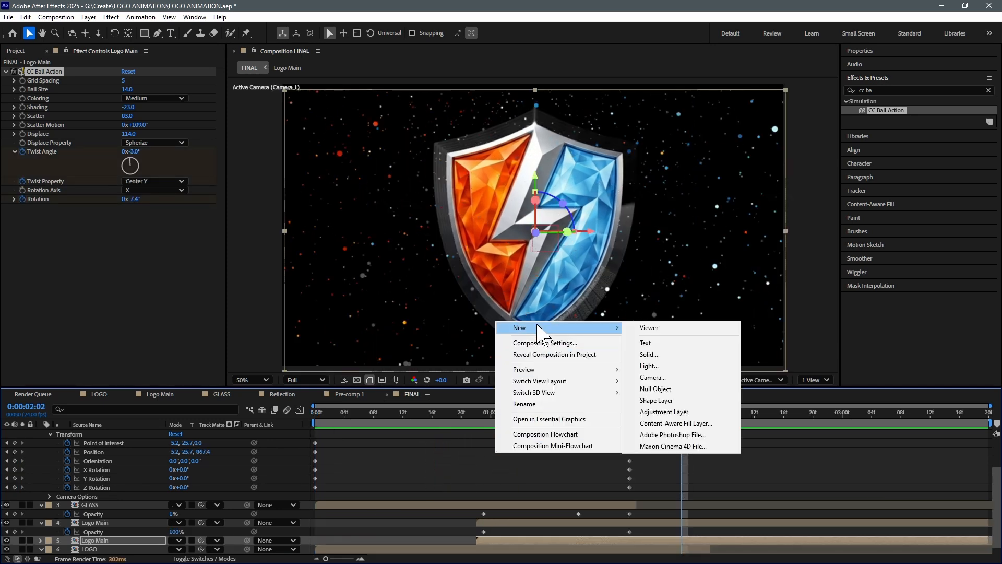
{"action": "left_click", "coordinate": [679, 400]}
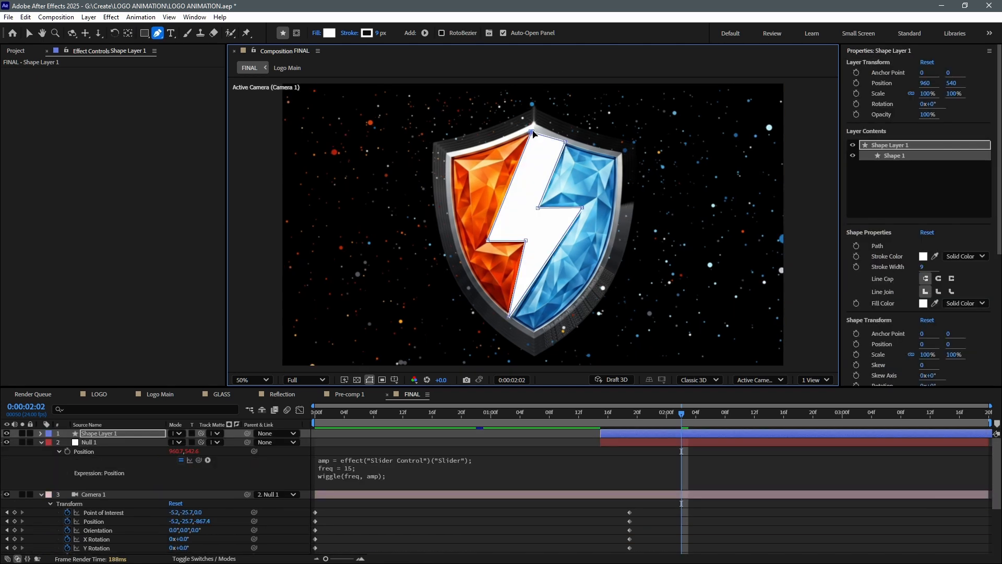
Make the lightning bolt shape layer 3D, with the current time at its start, 0:00:01:15
{"action": "key", "text": "i"}
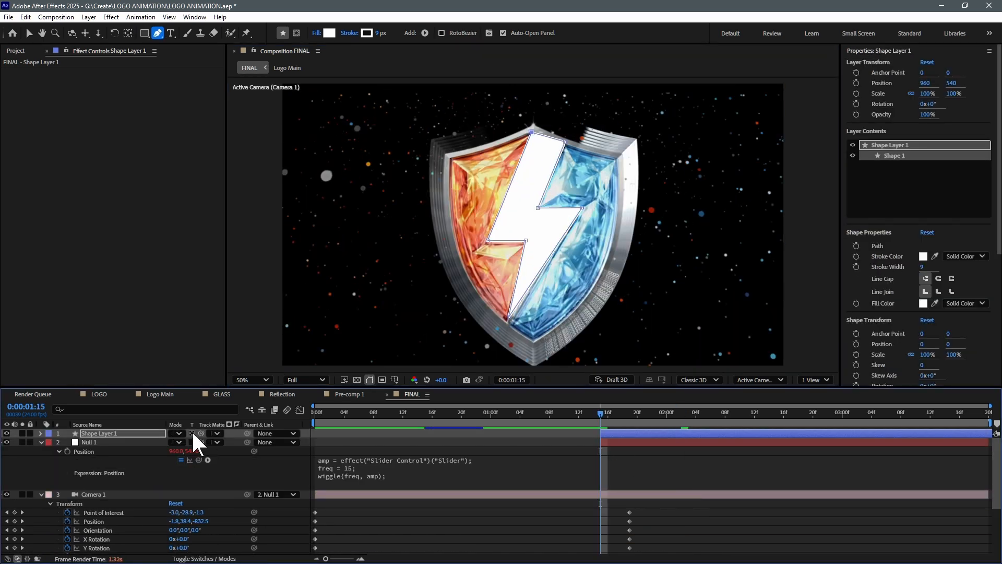
{"action": "key", "text": "F4"}
{"action": "left_click", "coordinate": [226, 433]}
{"action": "key", "text": "v"}
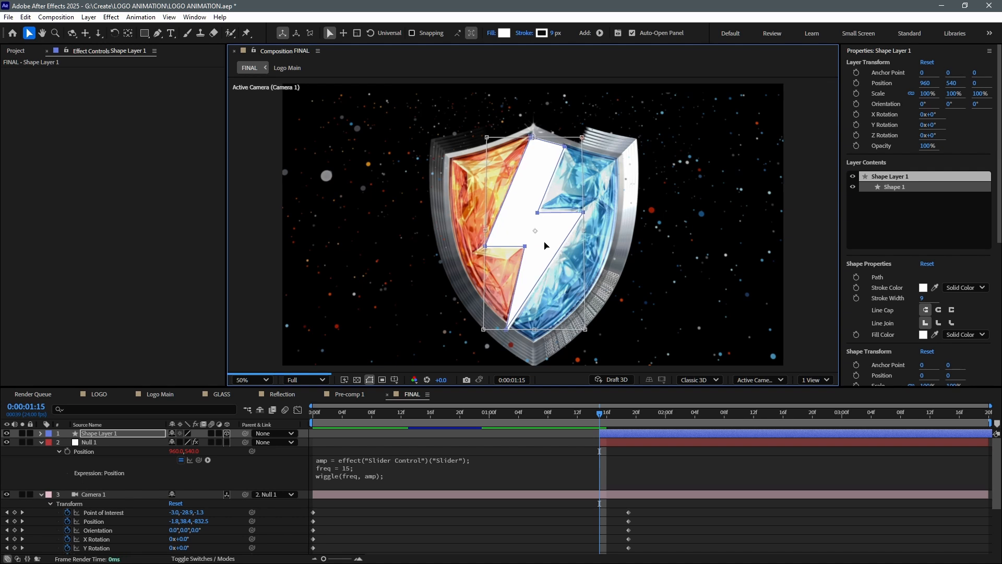
Apply Gradient Ramp to the lightning bolt shape layer and set its start color to grey
{"action": "left_click", "coordinate": [895, 194]}
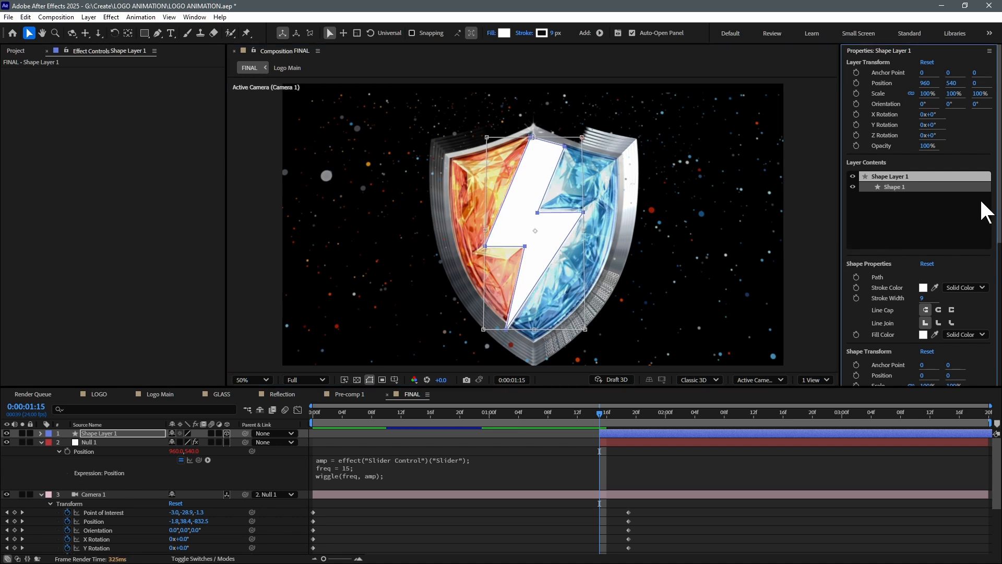
{"action": "left_click_drag", "start_coordinate": [1000, 209], "coordinate": [1000, 355]}
{"action": "left_click", "coordinate": [879, 218]}
{"action": "left_click", "coordinate": [887, 91]}
{"action": "type", "text": "ramp"}
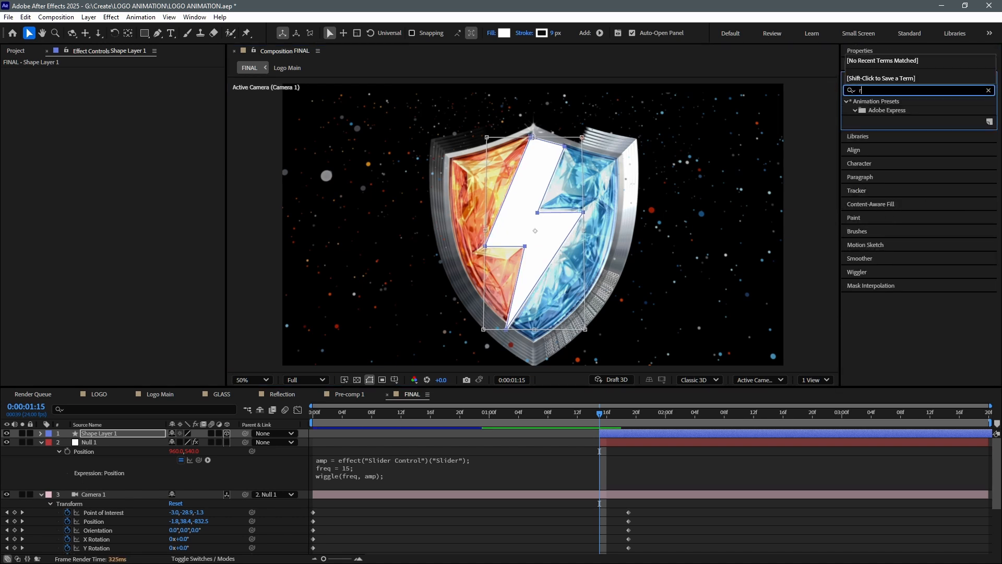
{"action": "double_click", "coordinate": [896, 111]}
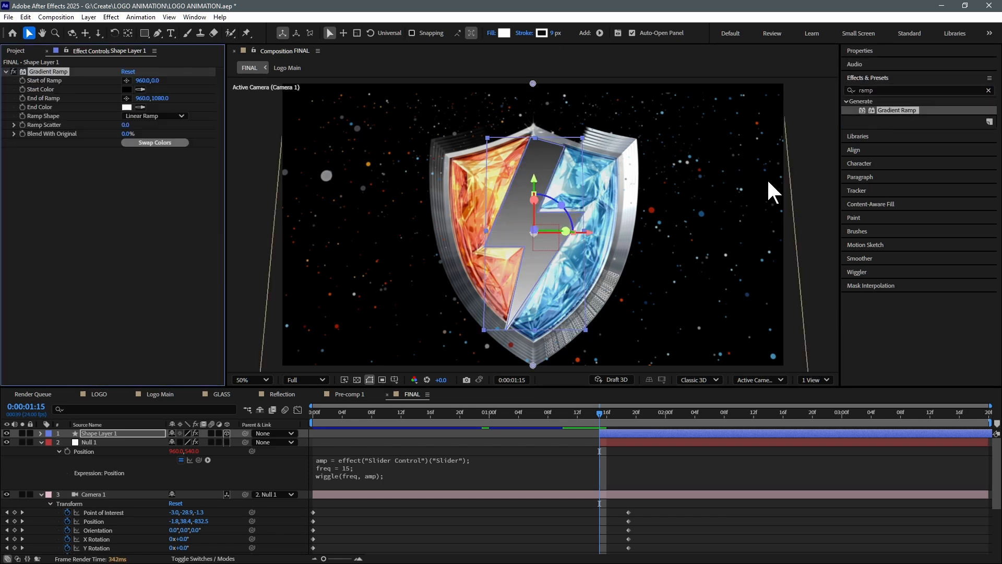
{"action": "left_click", "coordinate": [127, 90]}
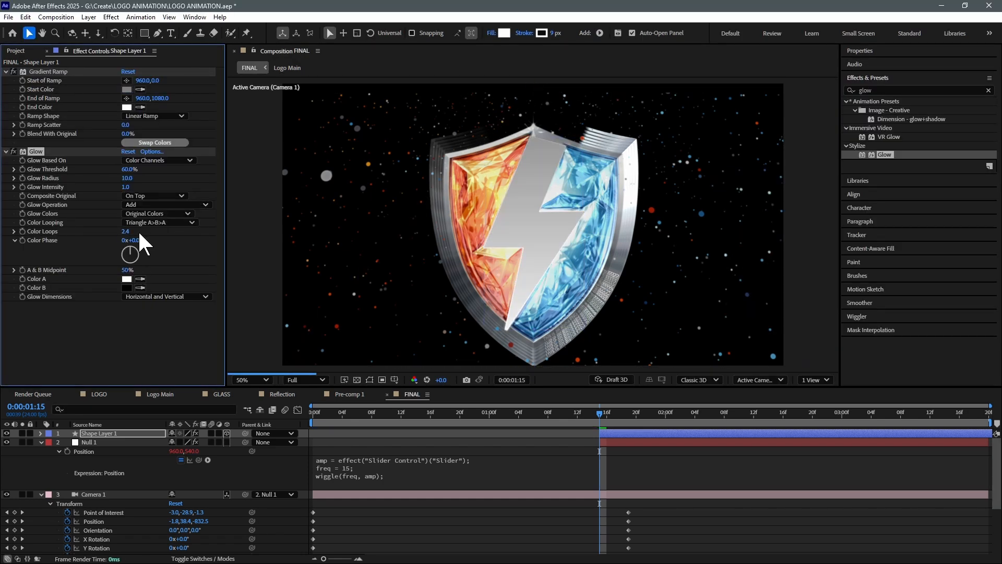
Set the bolt's Glow radius to 136 and intensity to 4.7, and duplicate it as a blue glow with radius 304
{"action": "left_click_drag", "start_coordinate": [126, 176], "coordinate": [203, 181]}
{"action": "left_click_drag", "start_coordinate": [125, 187], "coordinate": [135, 189]}
{"action": "key", "text": "ctrl+d"}
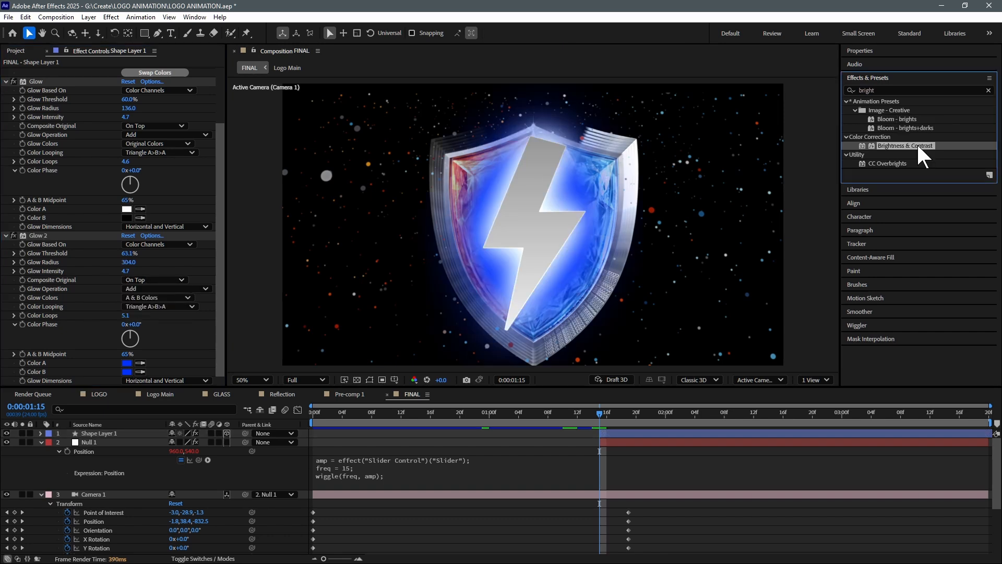
Keyframe Shape Layer 1's scale from 300% at 0:00:01:15 to 100% at 0:00:02:00
{"action": "left_click_drag", "start_coordinate": [582, 382], "coordinate": [605, 434]}
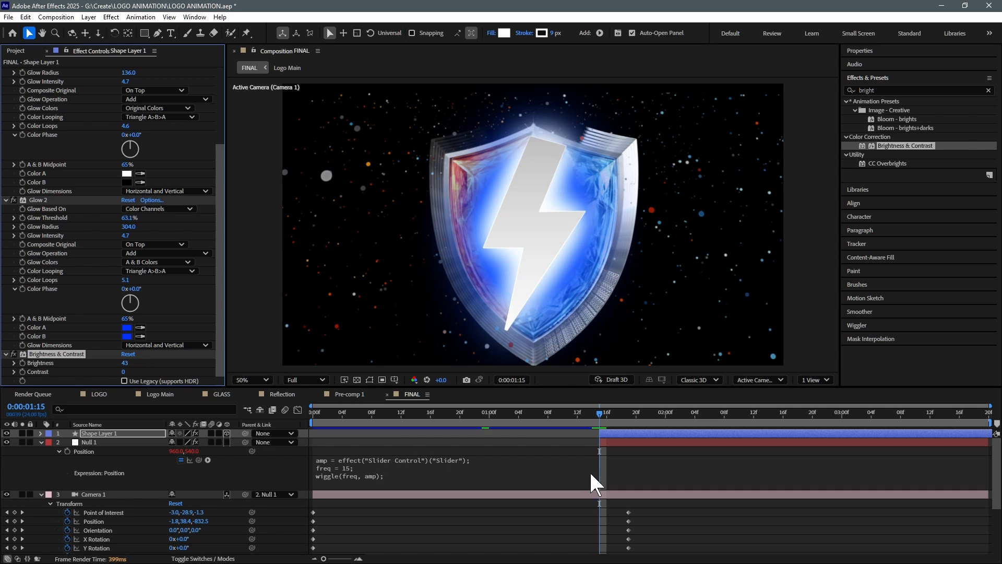
{"action": "key", "text": "alt+shift+s"}
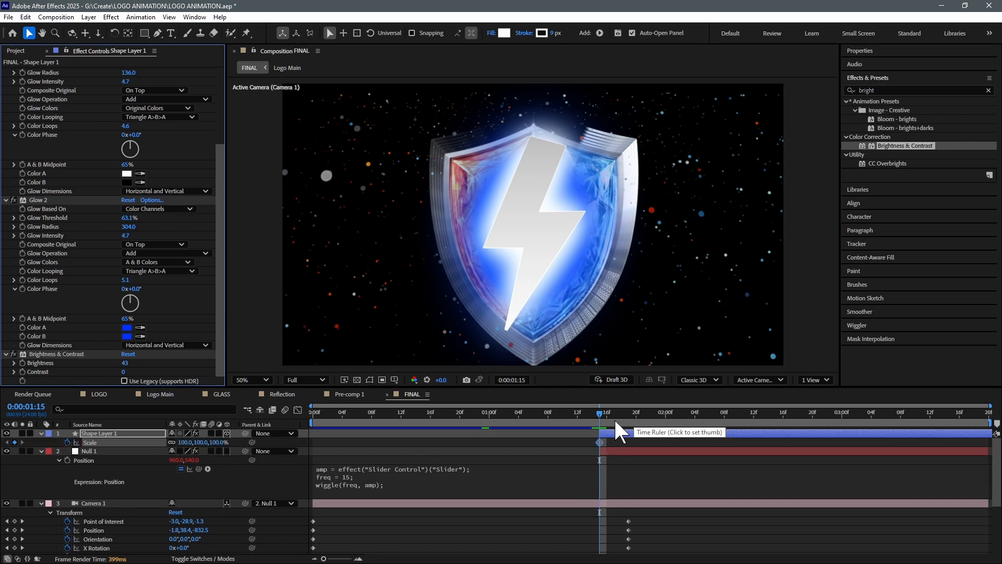
{"action": "left_click", "coordinate": [643, 421]}
{"action": "left_click_drag", "start_coordinate": [643, 419], "coordinate": [662, 423]}
{"action": "key", "text": "alt+shift+s"}
{"action": "left_click", "coordinate": [600, 421]}
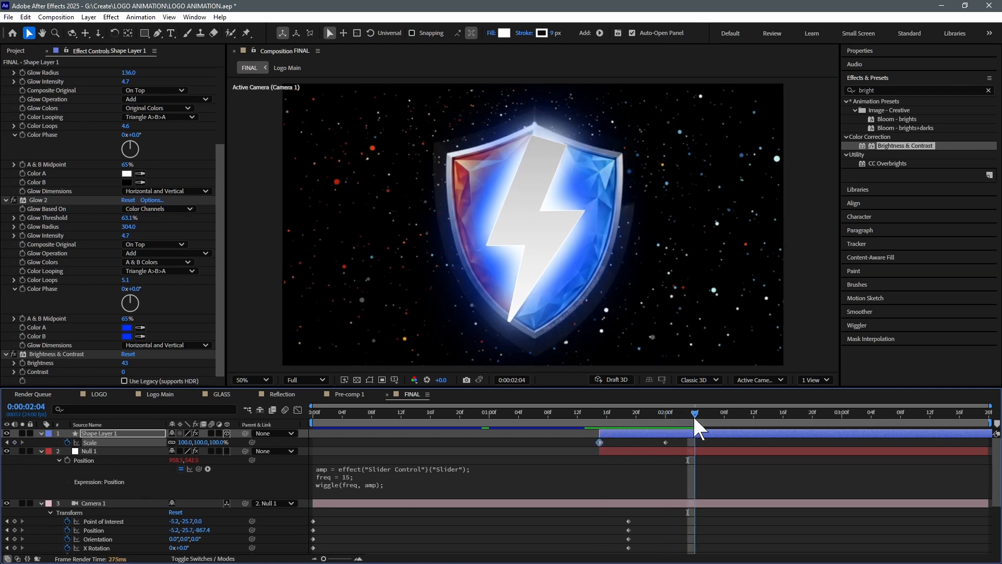
Keyframe Shape Layer 1's opacity from 100% at 0:00:02:00 to 0% at 0:00:02:06
{"action": "left_click", "coordinate": [663, 417]}
{"action": "key", "text": "alt+shift+t"}
{"action": "left_click_drag", "start_coordinate": [662, 419], "coordinate": [709, 416]}
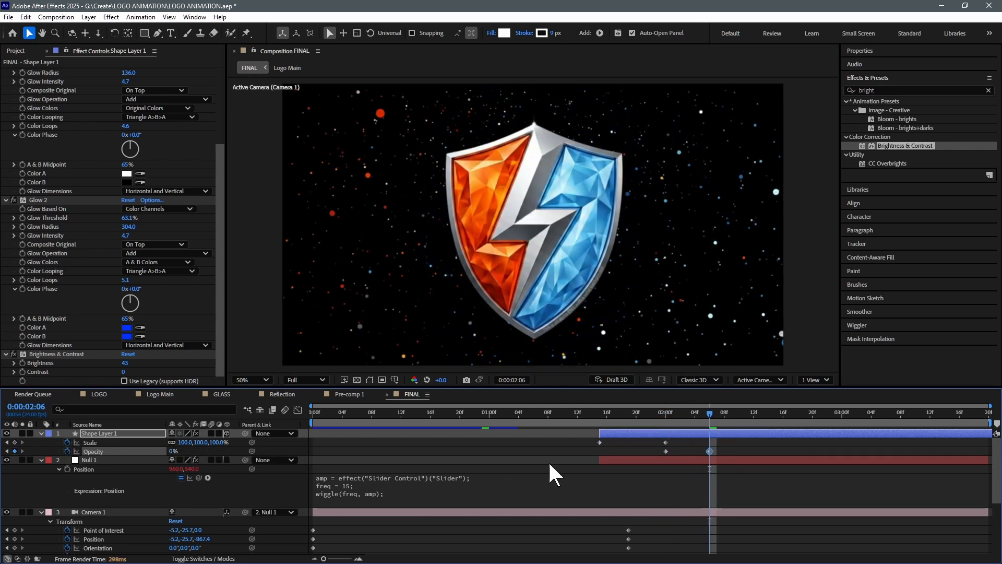
Play back the lightning bolt reveal from 0:00:01:12 and the whole animation from the beginning
{"action": "left_click", "coordinate": [577, 414]}
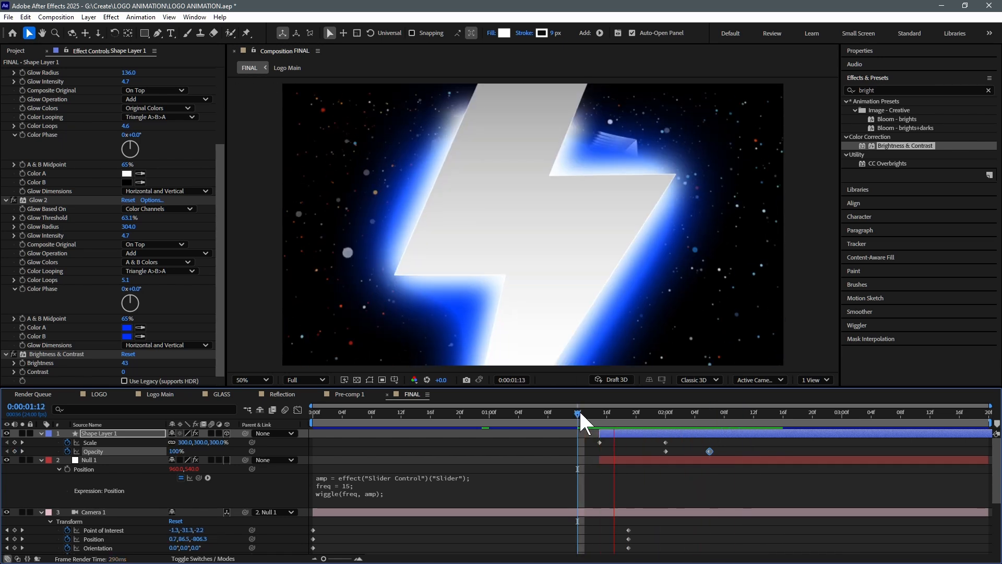
{"action": "scroll", "coordinate": [575, 243], "scroll_direction": "down", "scroll_amount": 2}
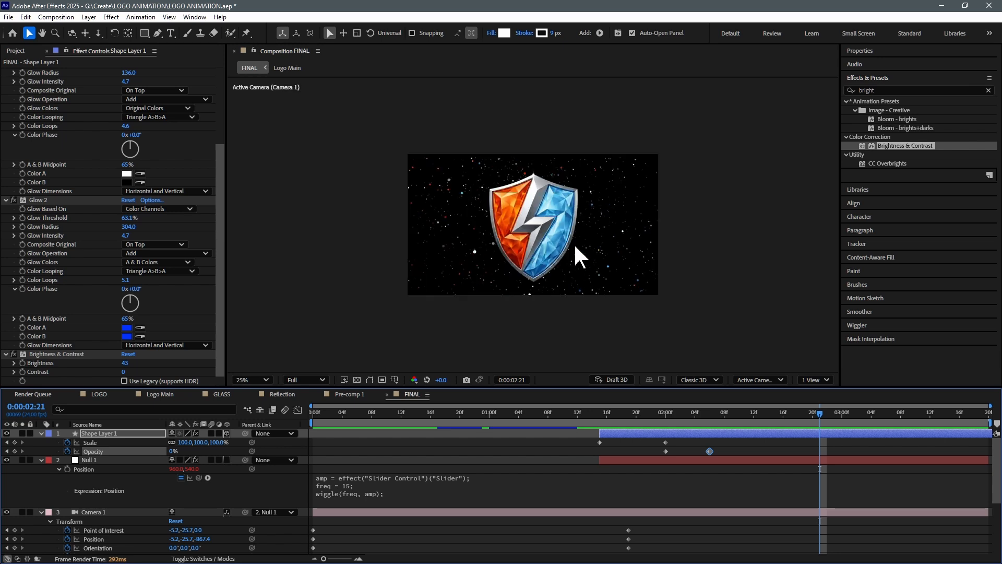
{"action": "left_click_drag", "start_coordinate": [540, 419], "coordinate": [278, 431]}
{"action": "key", "text": "space"}
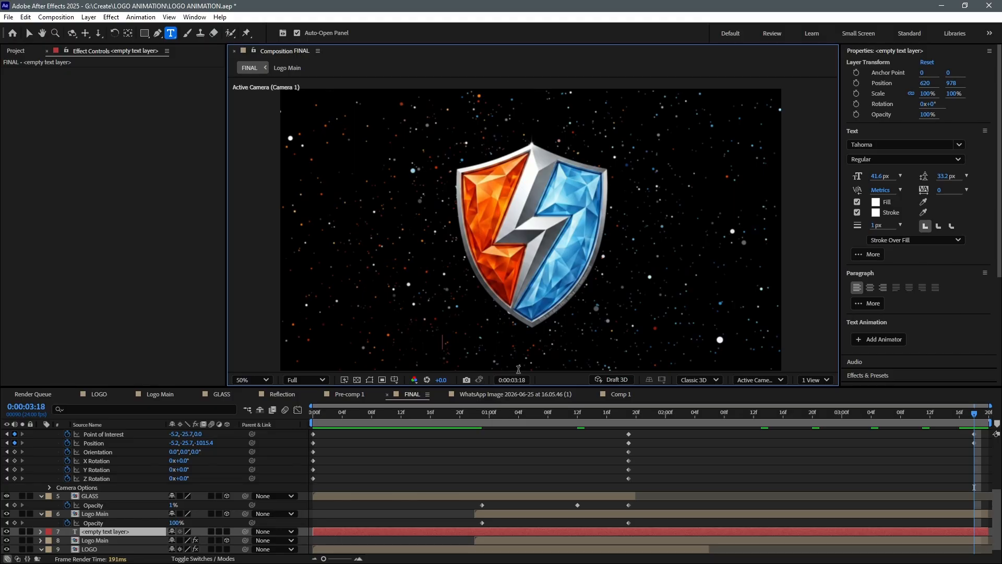
Enter the text "Our Animated Logo Company tagline" and centre it below the shield at position 624, 988
{"action": "type", "text": "Our Animated "}
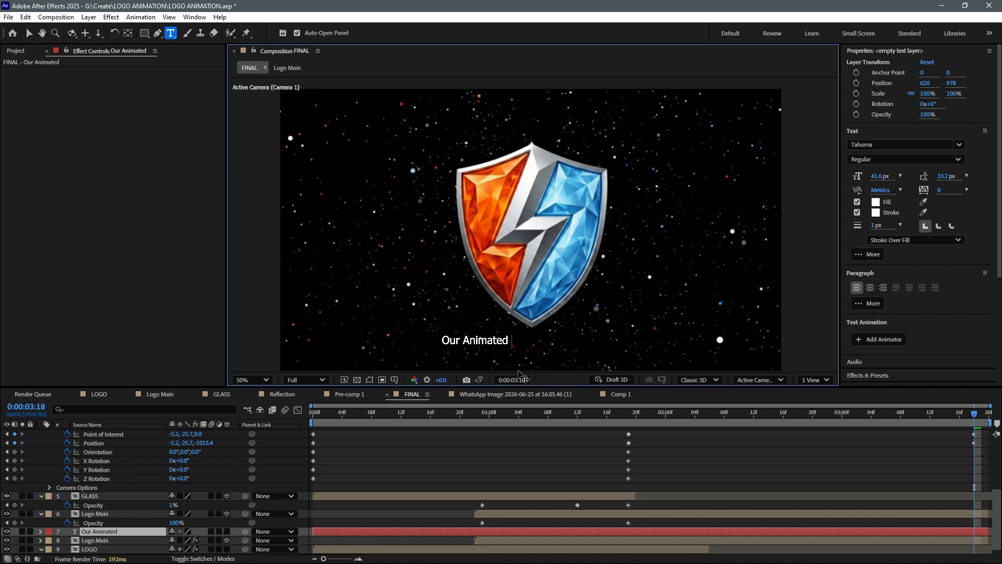
{"action": "type", "text": "Logo Company tagline"}
{"action": "left_click", "coordinate": [30, 34]}
{"action": "left_click_drag", "start_coordinate": [550, 338], "coordinate": [551, 341]}
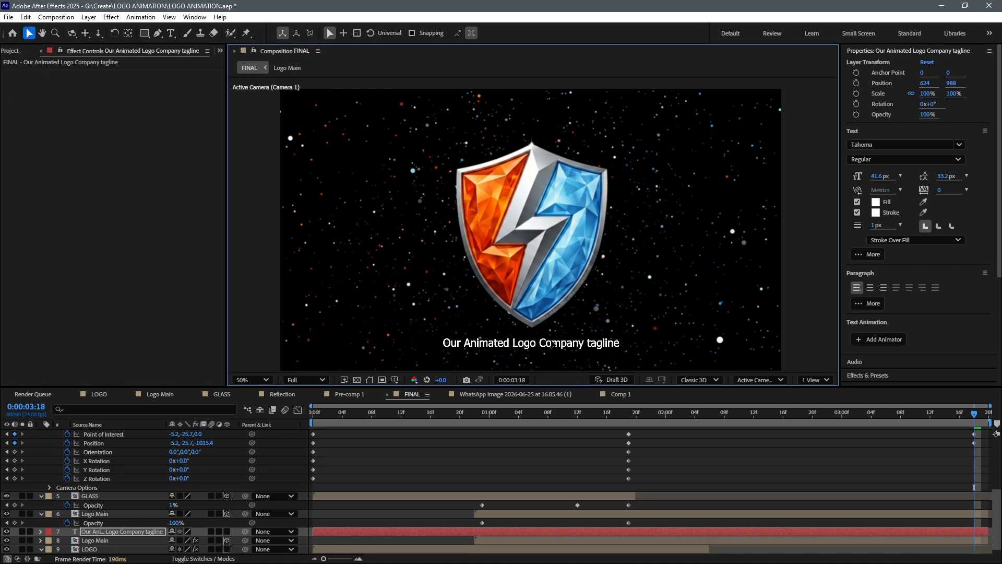
Start the tagline layer at 0:00:02:00 with the Blur and Fade In preset and review it through 0:00:03:19
{"action": "scroll", "coordinate": [720, 468], "scroll_direction": "up", "scroll_amount": 4}
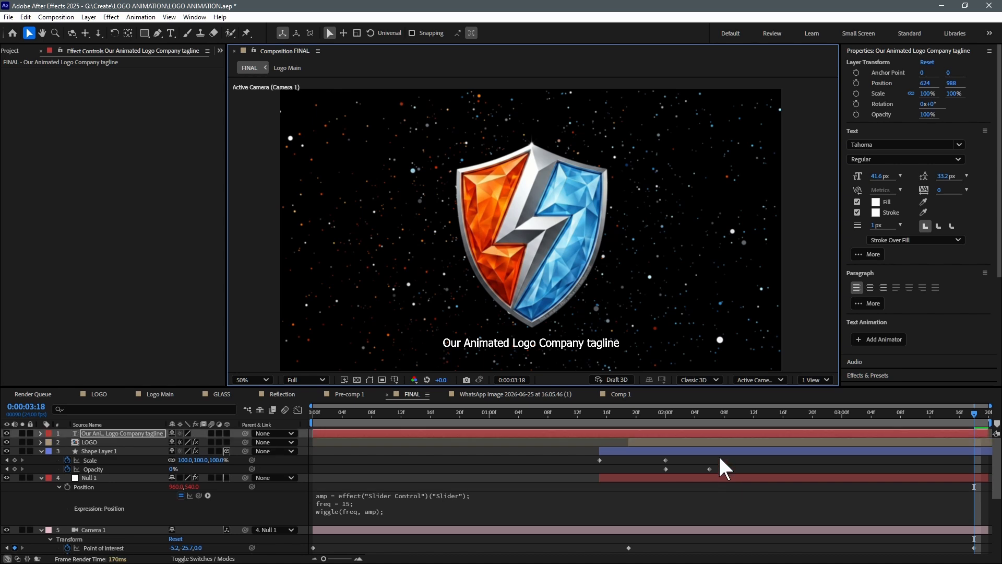
{"action": "left_click", "coordinate": [667, 416]}
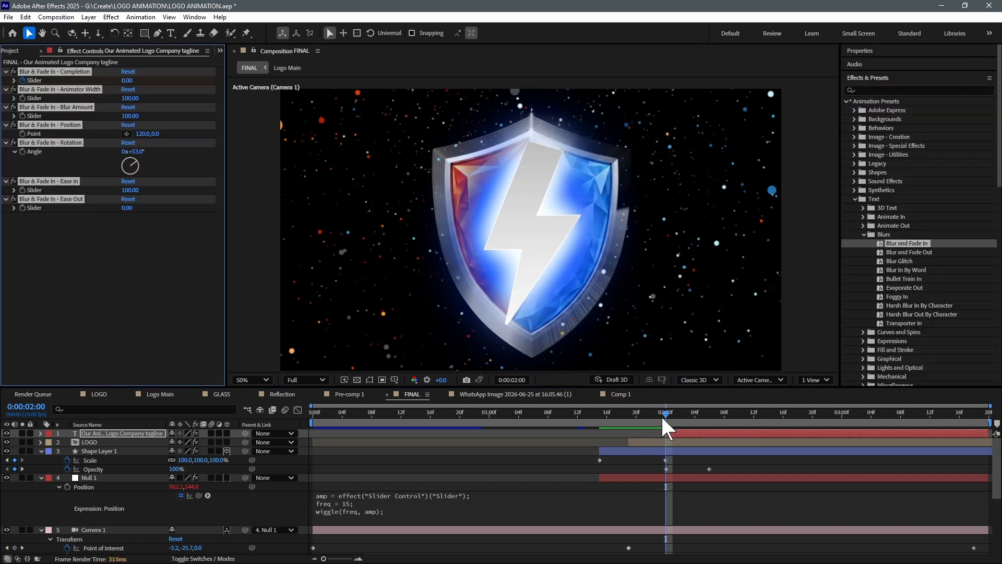
{"action": "left_click", "coordinate": [669, 412]}
{"action": "left_click_drag", "start_coordinate": [669, 413], "coordinate": [989, 422]}
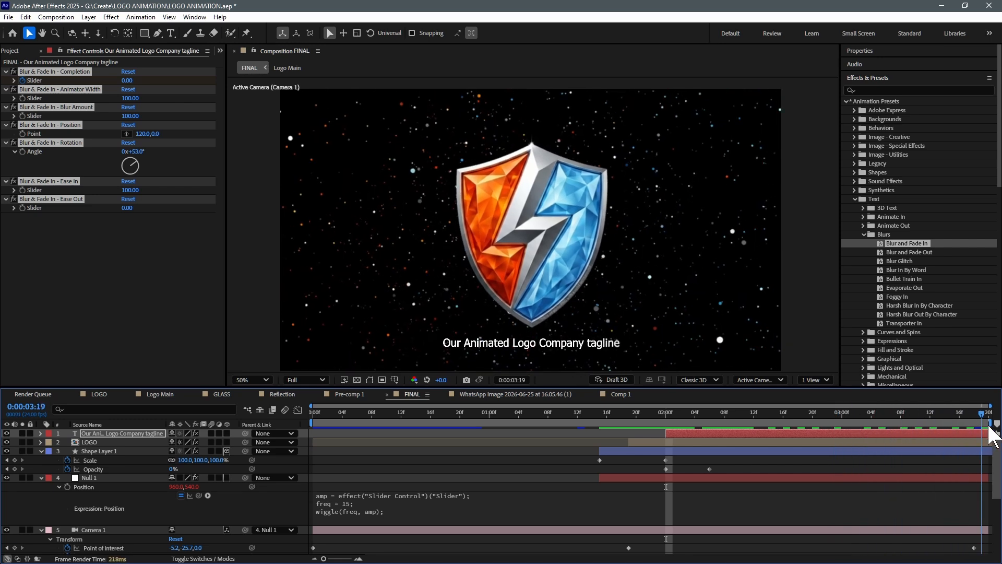
Play back the complete logo animation from the beginning in an enlarged composition view
{"action": "left_click_drag", "start_coordinate": [326, 416], "coordinate": [309, 415]}
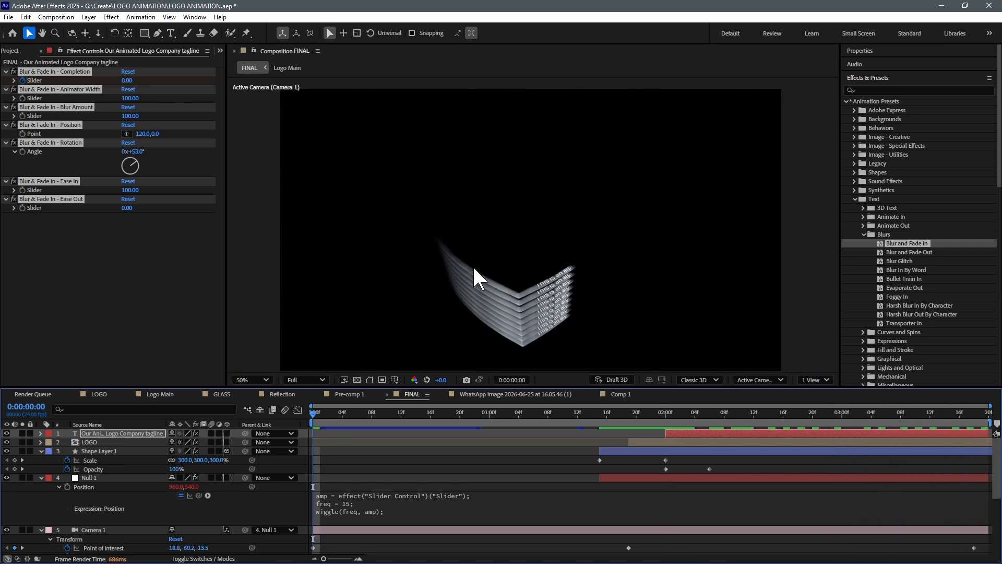
{"action": "key", "text": "grave"}
{"action": "scroll", "coordinate": [460, 291], "scroll_direction": "up", "scroll_amount": 1}
{"action": "key", "text": "space"}
{"action": "left_click_drag", "start_coordinate": [513, 299], "coordinate": [530, 242]}
{"action": "key", "text": "ctrl+grave"}
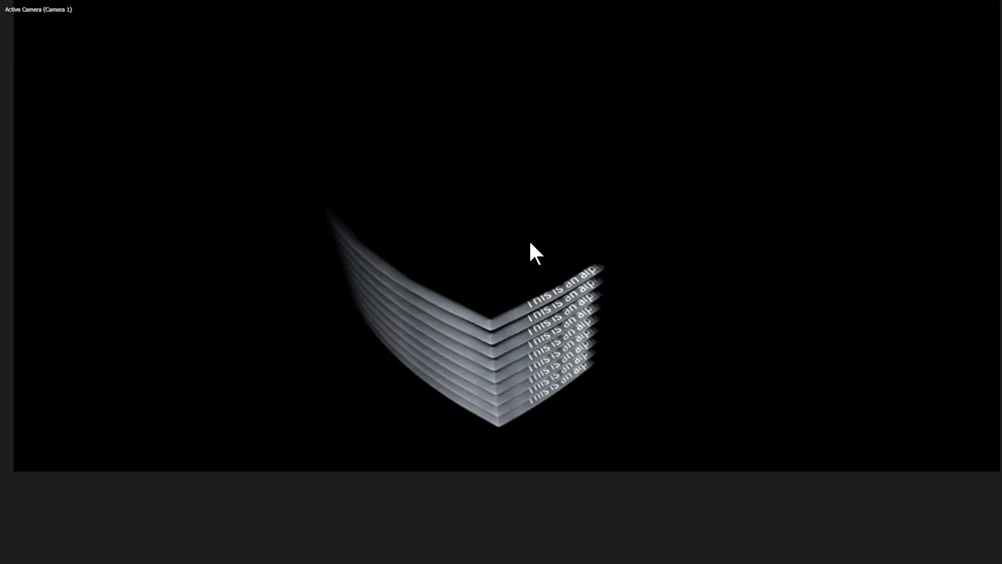
{"action": "key", "text": "space"}
{"action": "left_click_drag", "start_coordinate": [613, 204], "coordinate": [604, 248]}
{"action": "key", "text": "space"}
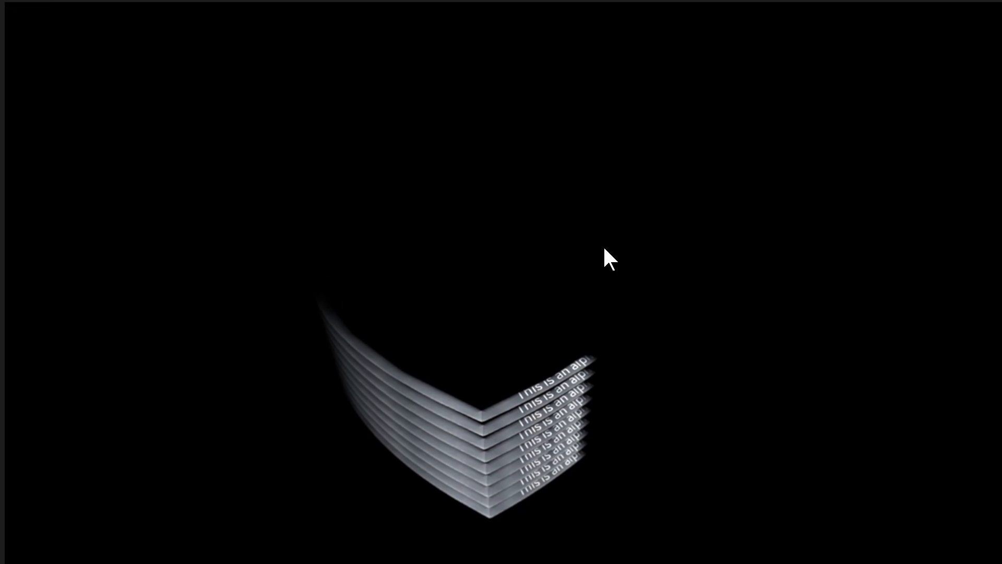